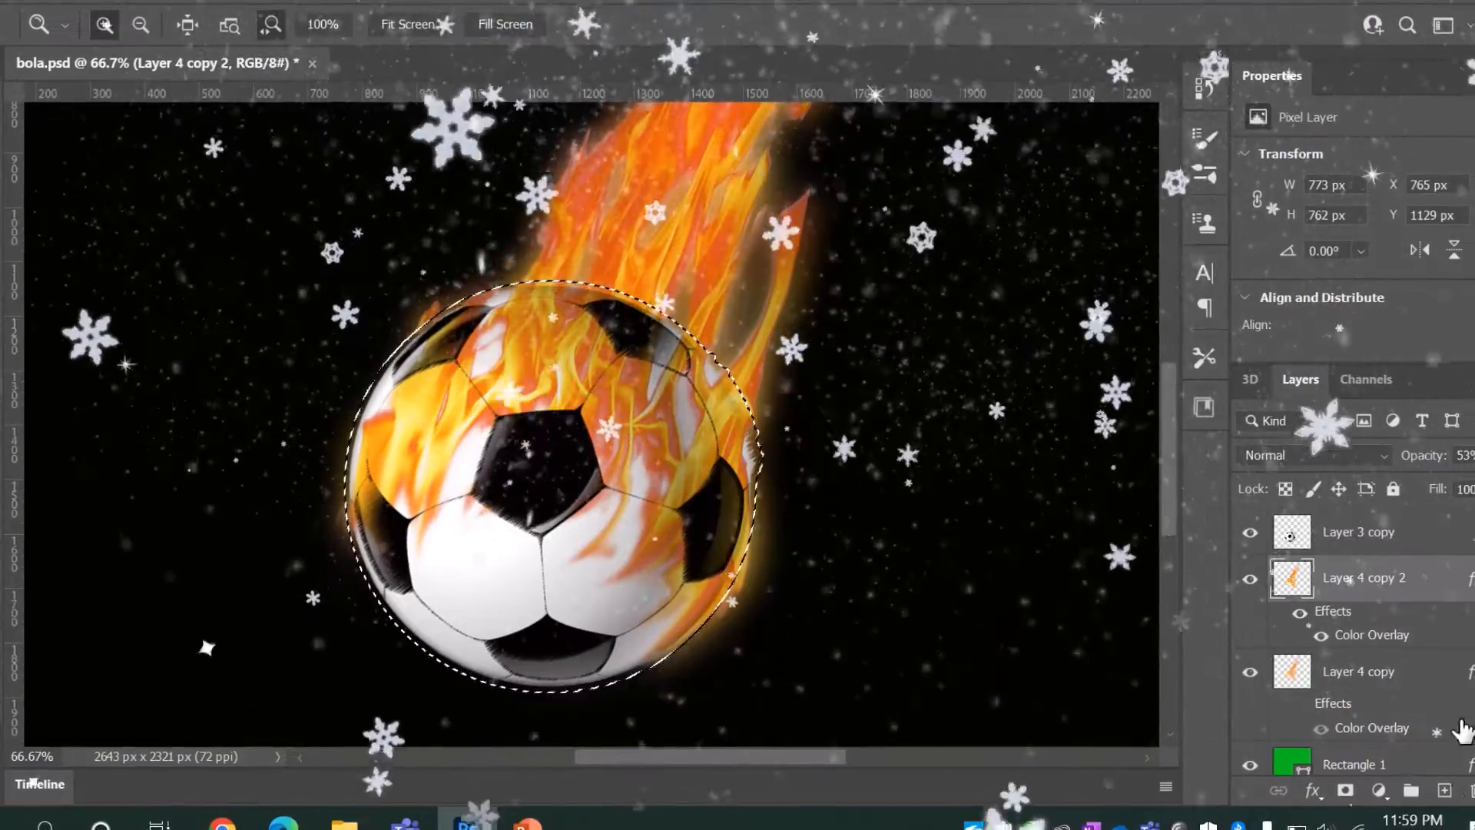
# - Fill the ball selection with orange on a new layer and soften it with a 30.4-pixel Gaussian Blur
pyautogui.click(1445, 791)
pyautogui.hotkey('ctrl', 'BackSpace')
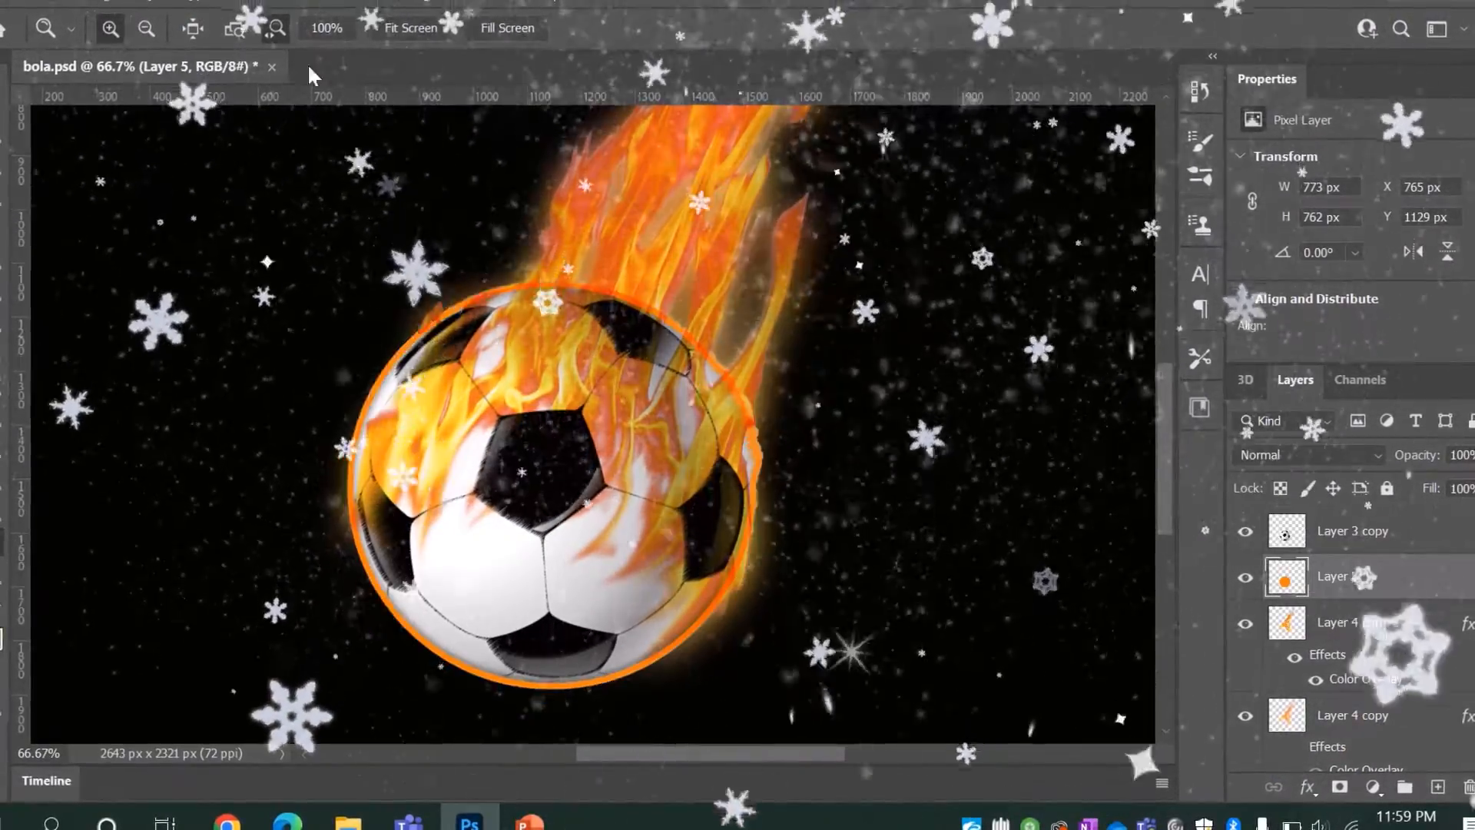
pyautogui.hotkey('ctrl', 'alt', 'f')
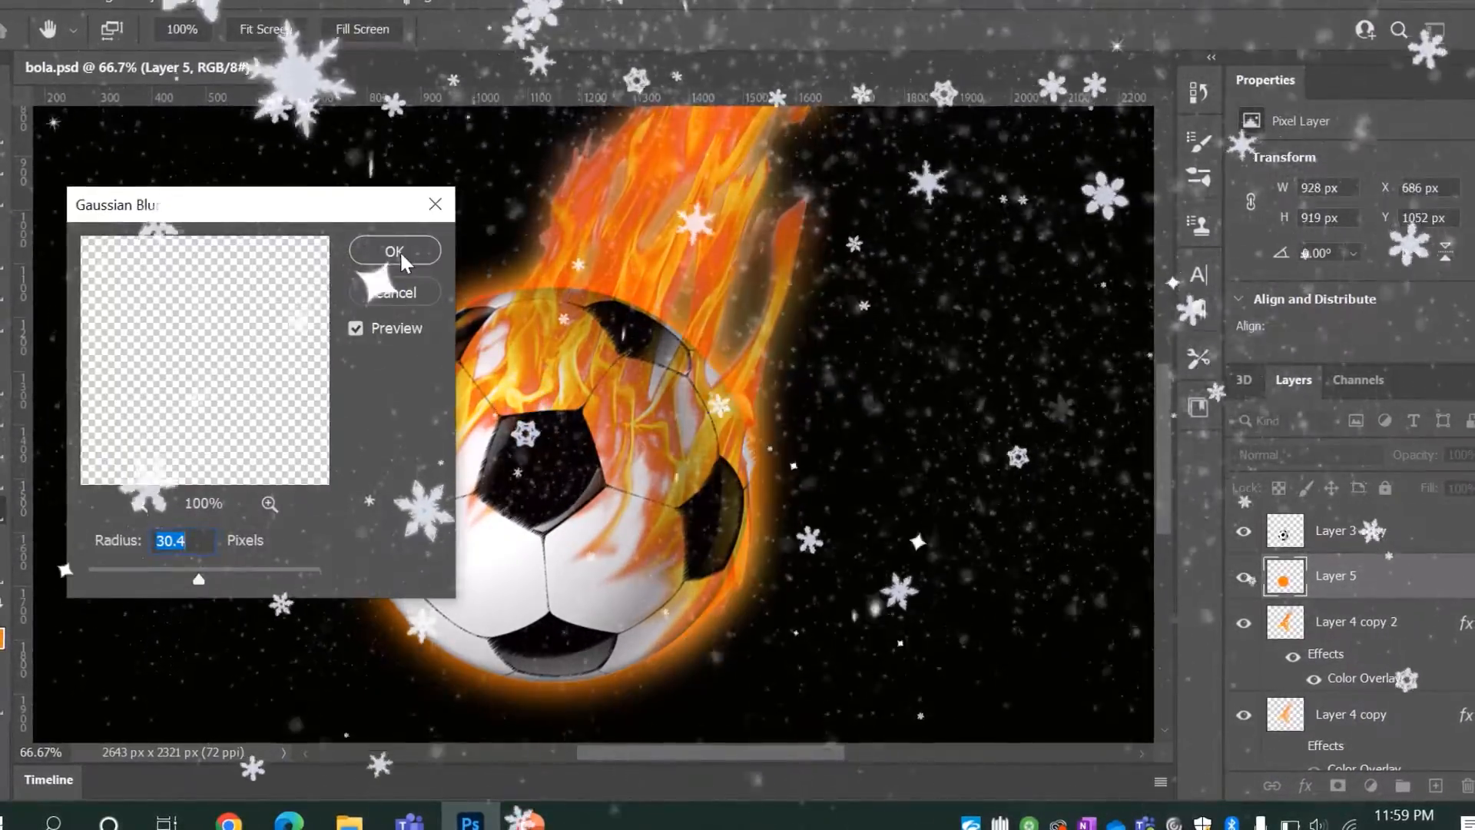
pyautogui.click(394, 252)
# - Enlarge the blurred orange glow around the ball to about 979 × 944 px
pyautogui.hotkey('ctrl', 't')
pyautogui.press('Return')
# - Warp the orange glow, pulling its upper right corner up along the flame trail, to about 970 × 1116 px
pyautogui.press('z')
pyautogui.keyDown('alt'); pyautogui.click(679, 471); pyautogui.keyUp('alt')
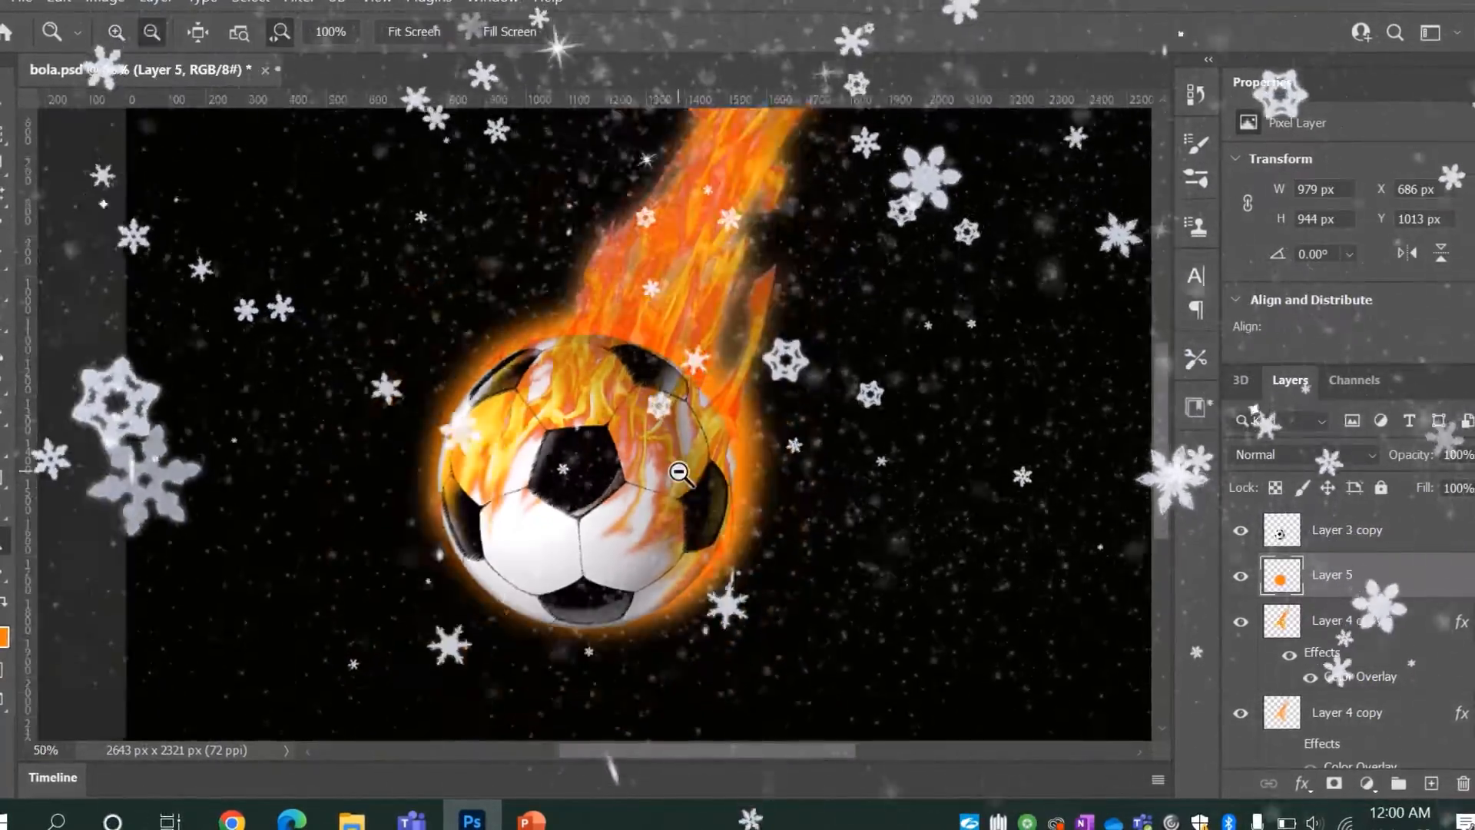
pyautogui.keyDown('alt'); pyautogui.click(661, 496); pyautogui.keyUp('alt')
pyautogui.hotkey('ctrl', '0')
pyautogui.press('v')
pyautogui.click(60, 2)
pyautogui.moveTo(249, 511)
pyautogui.click(438, 543)
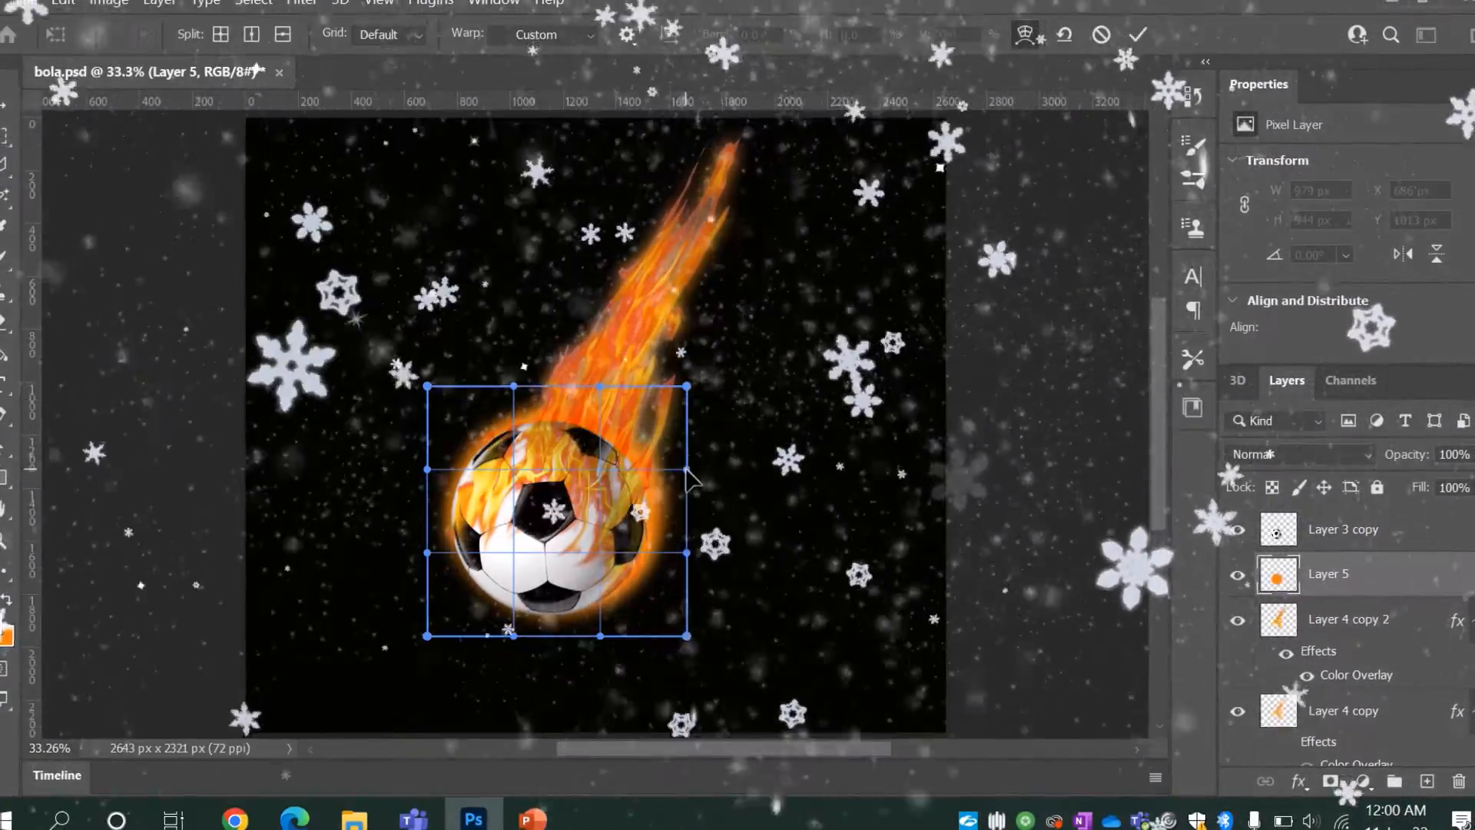
pyautogui.moveTo(687, 551); pyautogui.dragTo(686, 513)
pyautogui.moveTo(687, 386); pyautogui.dragTo(694, 263)
pyautogui.moveTo(687, 469); pyautogui.dragTo(667, 444)
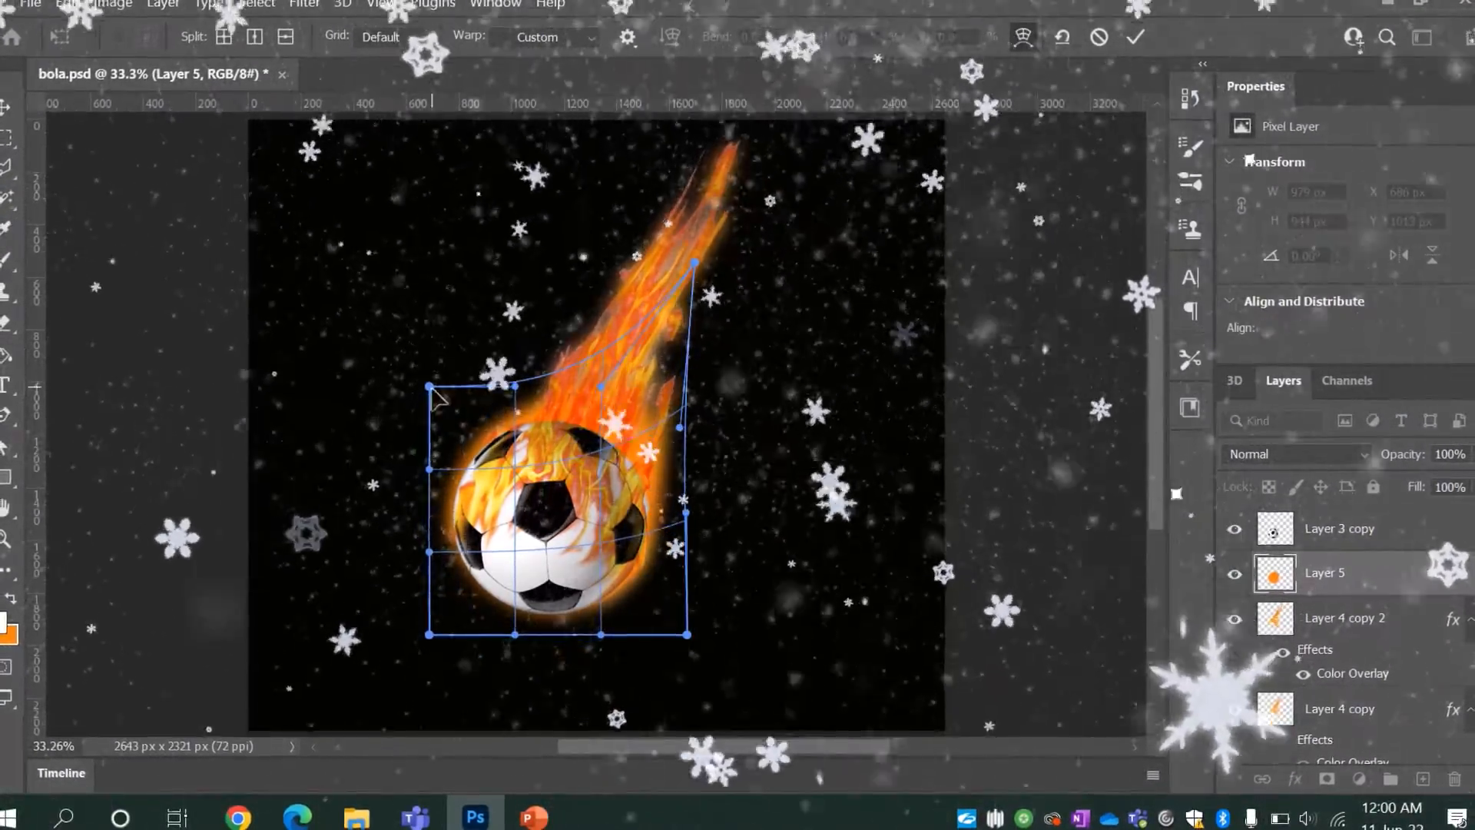
pyautogui.press('Return')
pyautogui.press('z')
pyautogui.press('v')
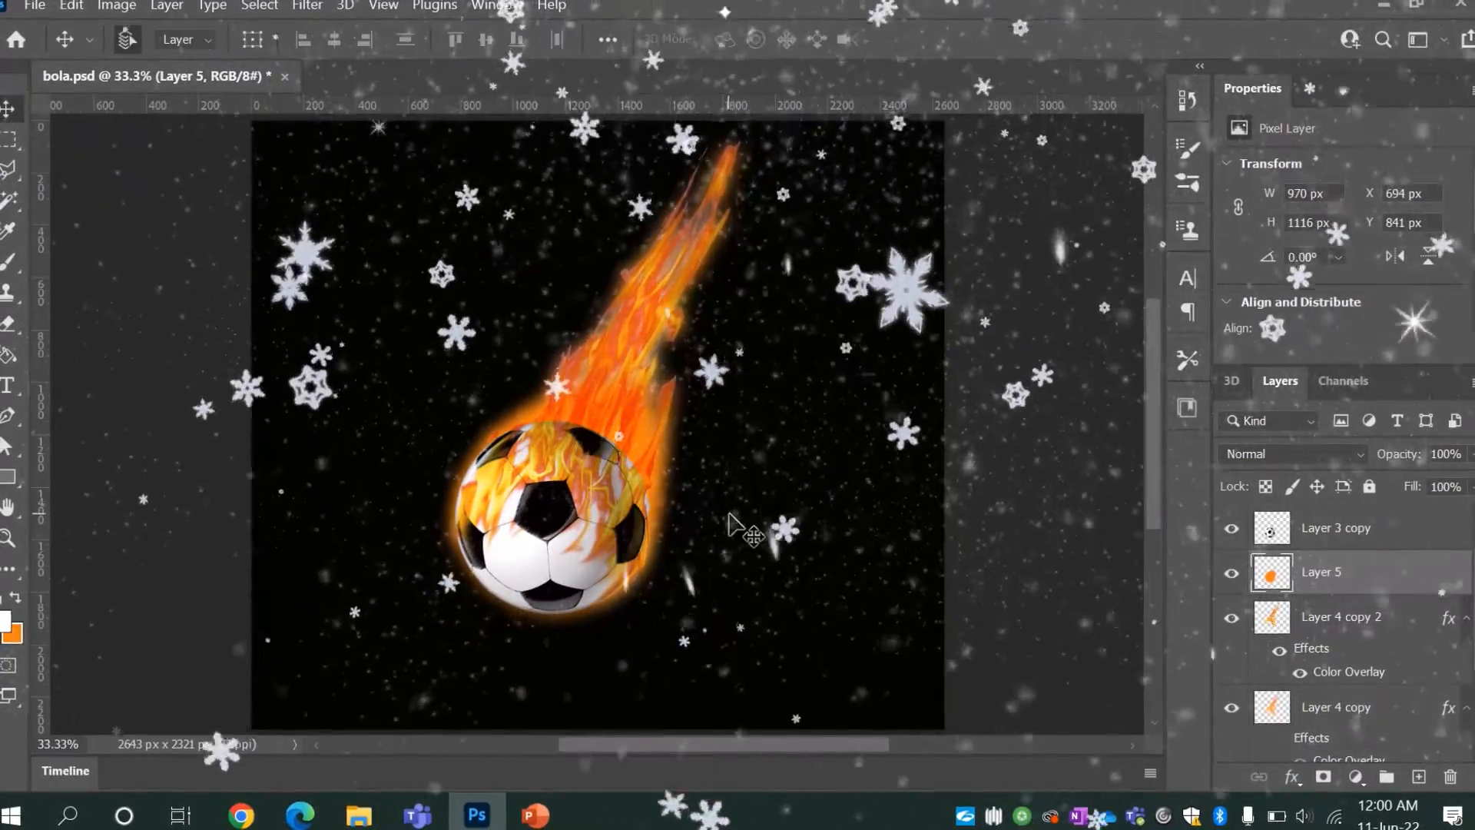
# - Load the outline of the ball on Layer 3 copy as a selection and add a new layer above it
pyautogui.click(1337, 528)
pyautogui.keyDown('ctrl'); pyautogui.click(1272, 528); pyautogui.keyUp('ctrl')
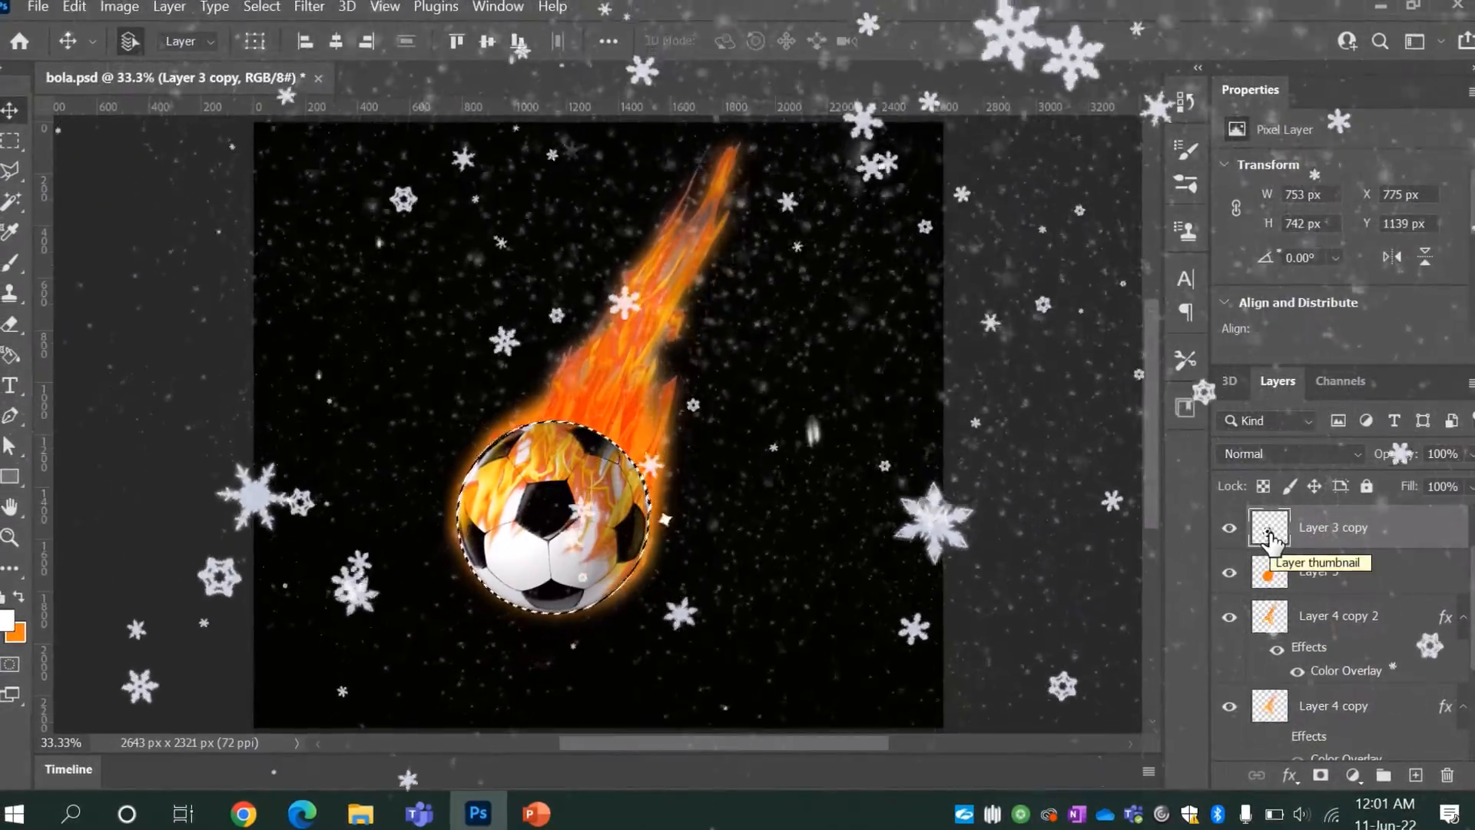
pyautogui.click(1416, 775)
# - Paint dark shading along the ball's right and upper edges inside the selection with an enlarged brush, and deselect
pyautogui.click(10, 263)
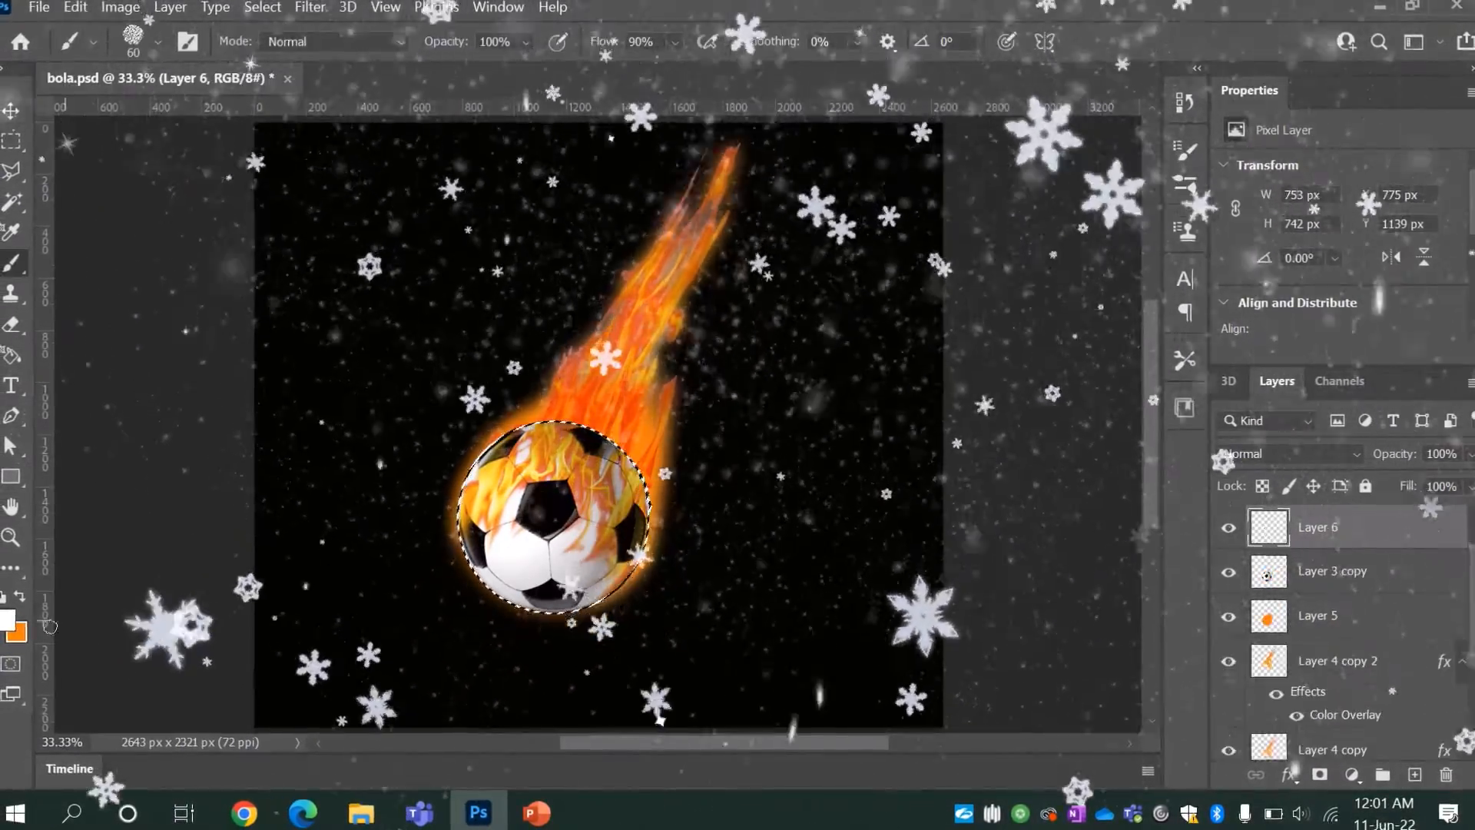
pyautogui.click(7, 619)
pyautogui.click(871, 621)
pyautogui.click(1419, 346)
pyautogui.click(157, 42)
pyautogui.click(608, 459)
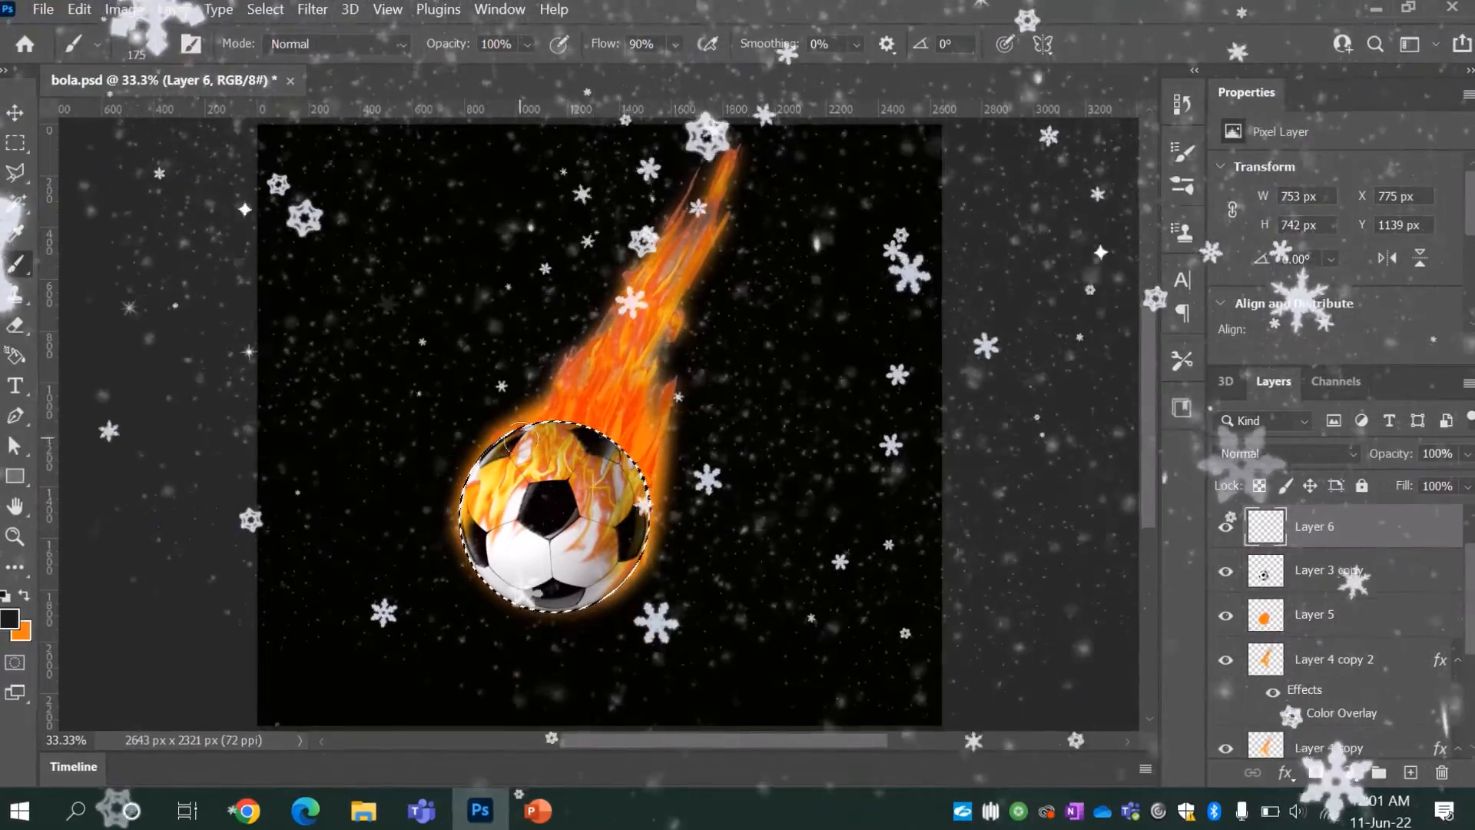
pyautogui.press(']')
pyautogui.press(']')
pyautogui.press(']')
pyautogui.press(']')
pyautogui.moveTo(644, 538); pyautogui.dragTo(496, 440)
pyautogui.press('v')
pyautogui.hotkey('ctrl', 'd')
# - Set the shading layer's blend mode to Multiply and lower its opacity
pyautogui.click(1284, 454)
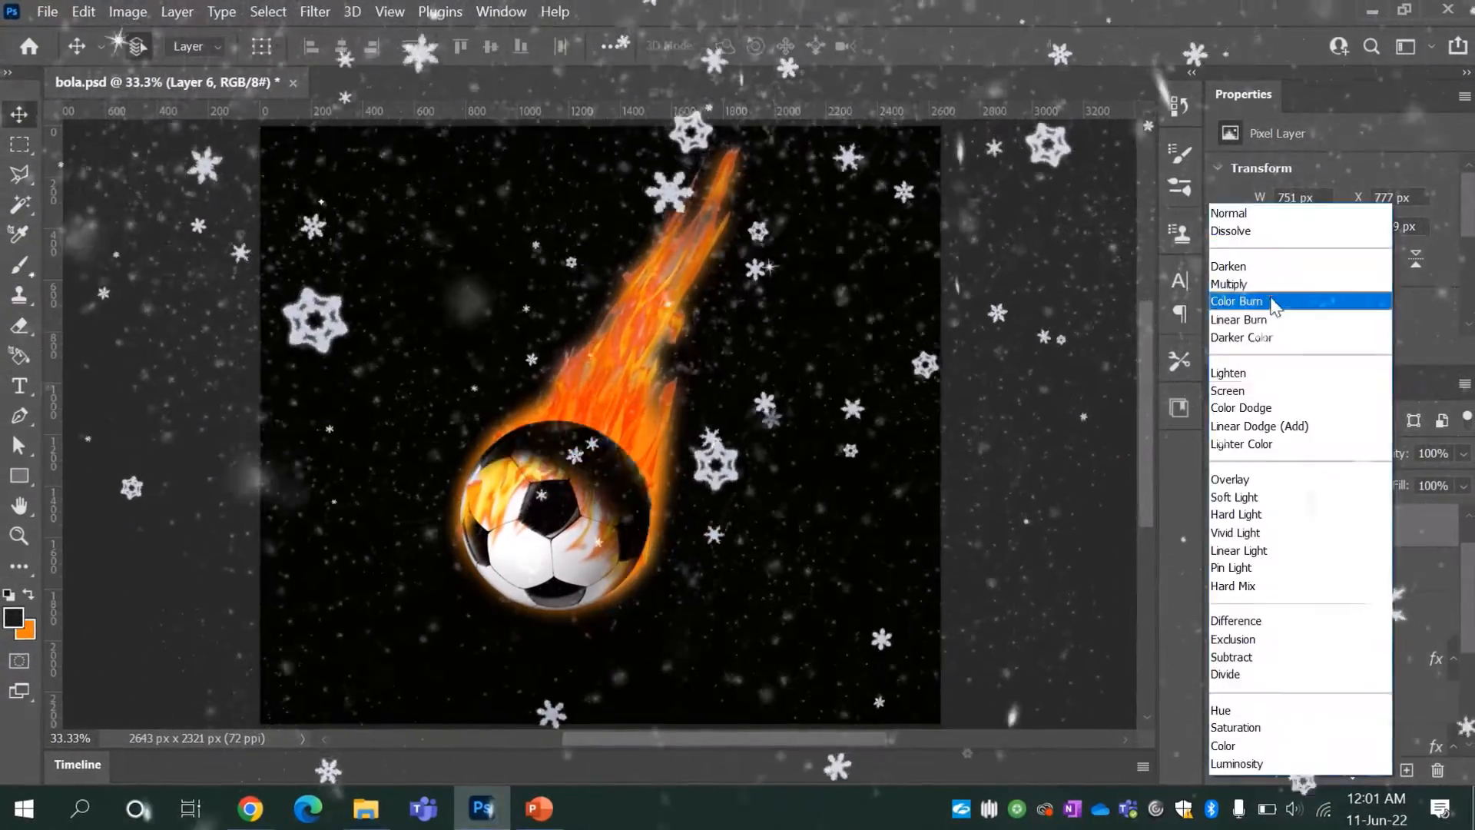
pyautogui.click(1264, 284)
pyautogui.click(1465, 454)
pyautogui.moveTo(1457, 480); pyautogui.dragTo(1377, 481)
pyautogui.click(1064, 445)
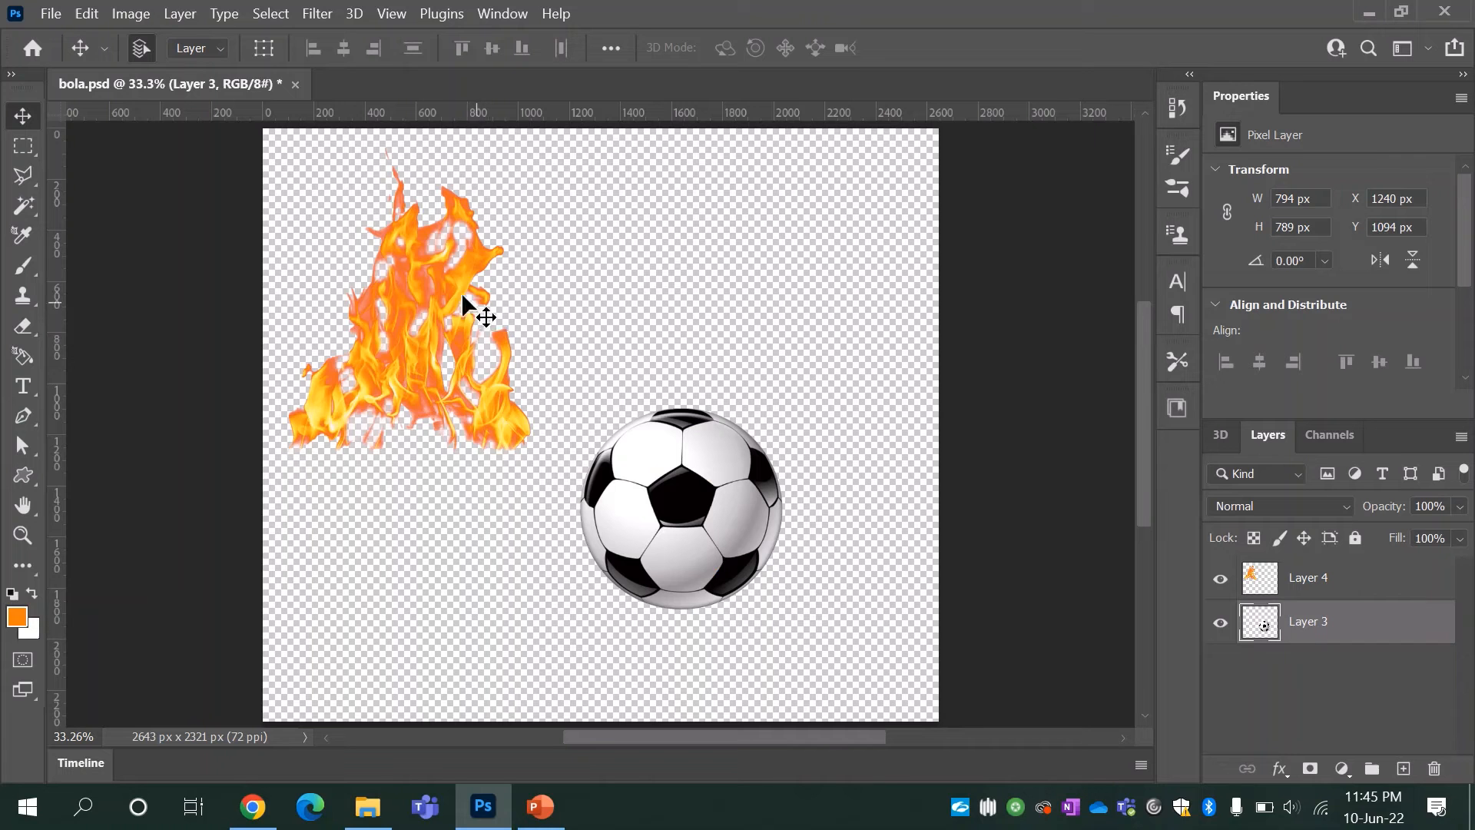
# - Move the flame to the upper middle of the canvas and position the ball beneath it
pyautogui.click(436, 283)
pyautogui.moveTo(436, 283); pyautogui.dragTo(629, 312)
pyautogui.moveTo(663, 521); pyautogui.dragTo(559, 523)
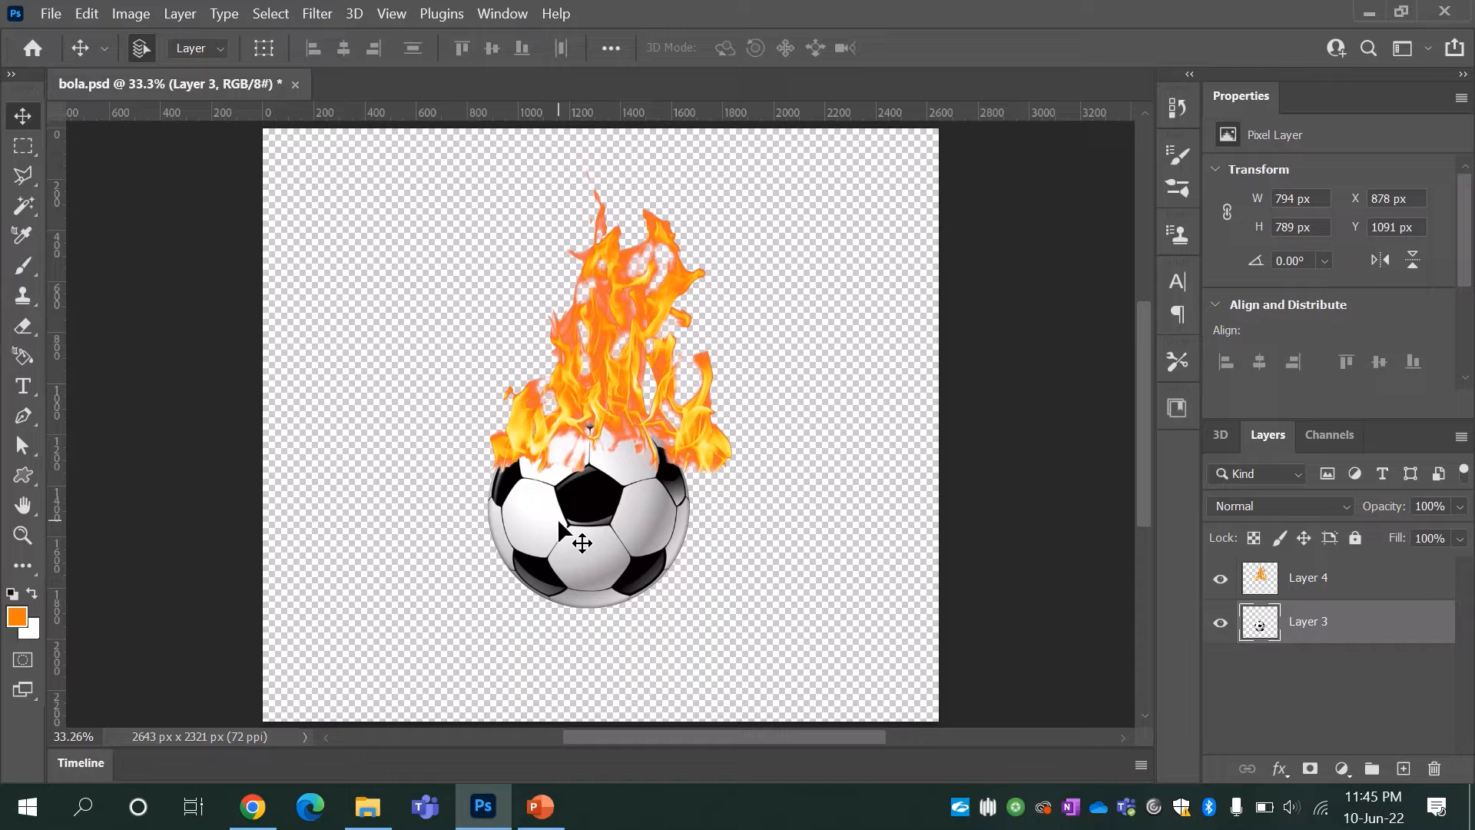
# - Duplicate the ball's Layer 3 and hide the original layer
pyautogui.rightClick(1367, 635)
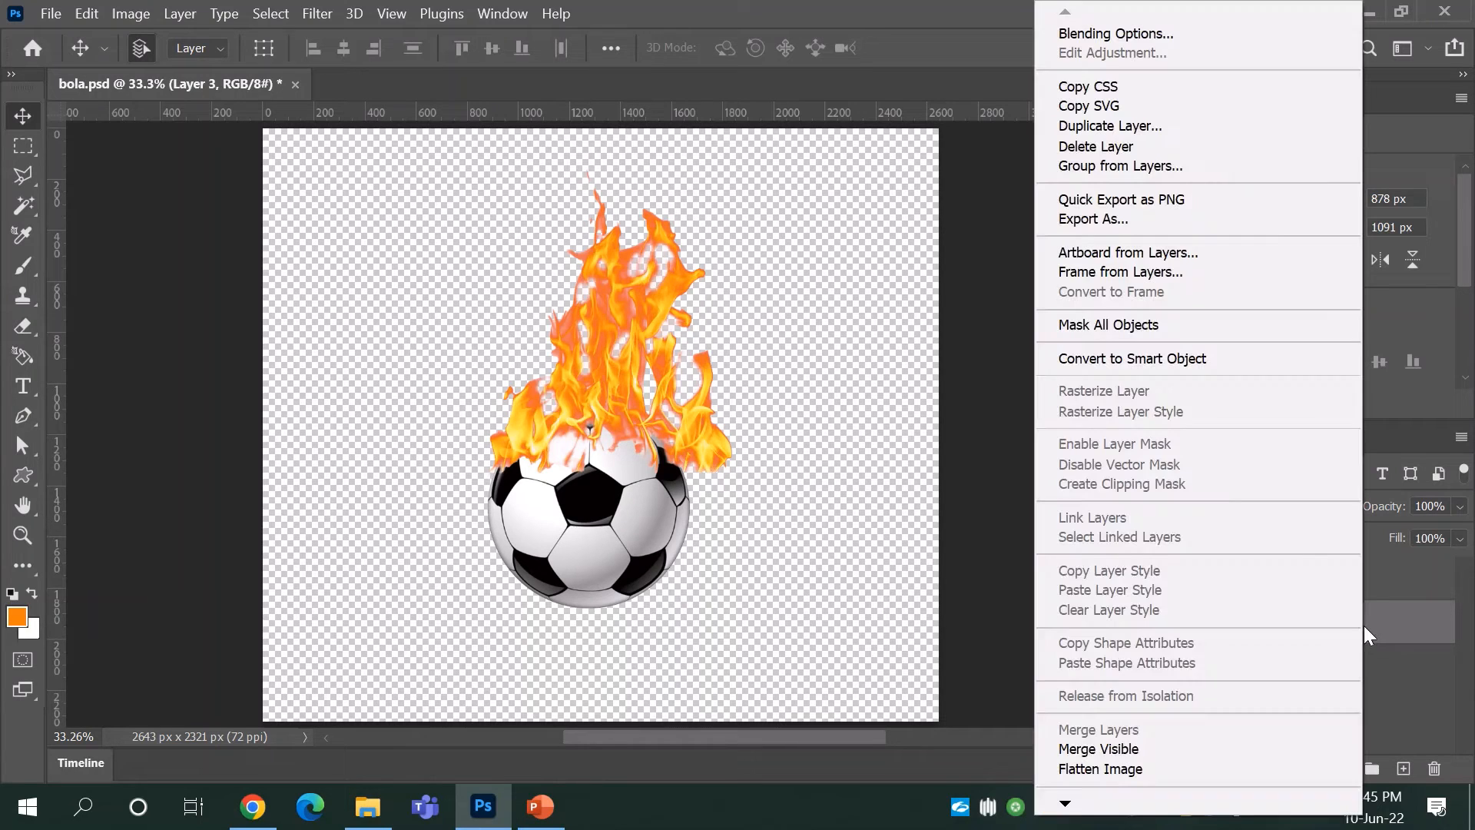
pyautogui.click(1122, 127)
pyautogui.click(929, 204)
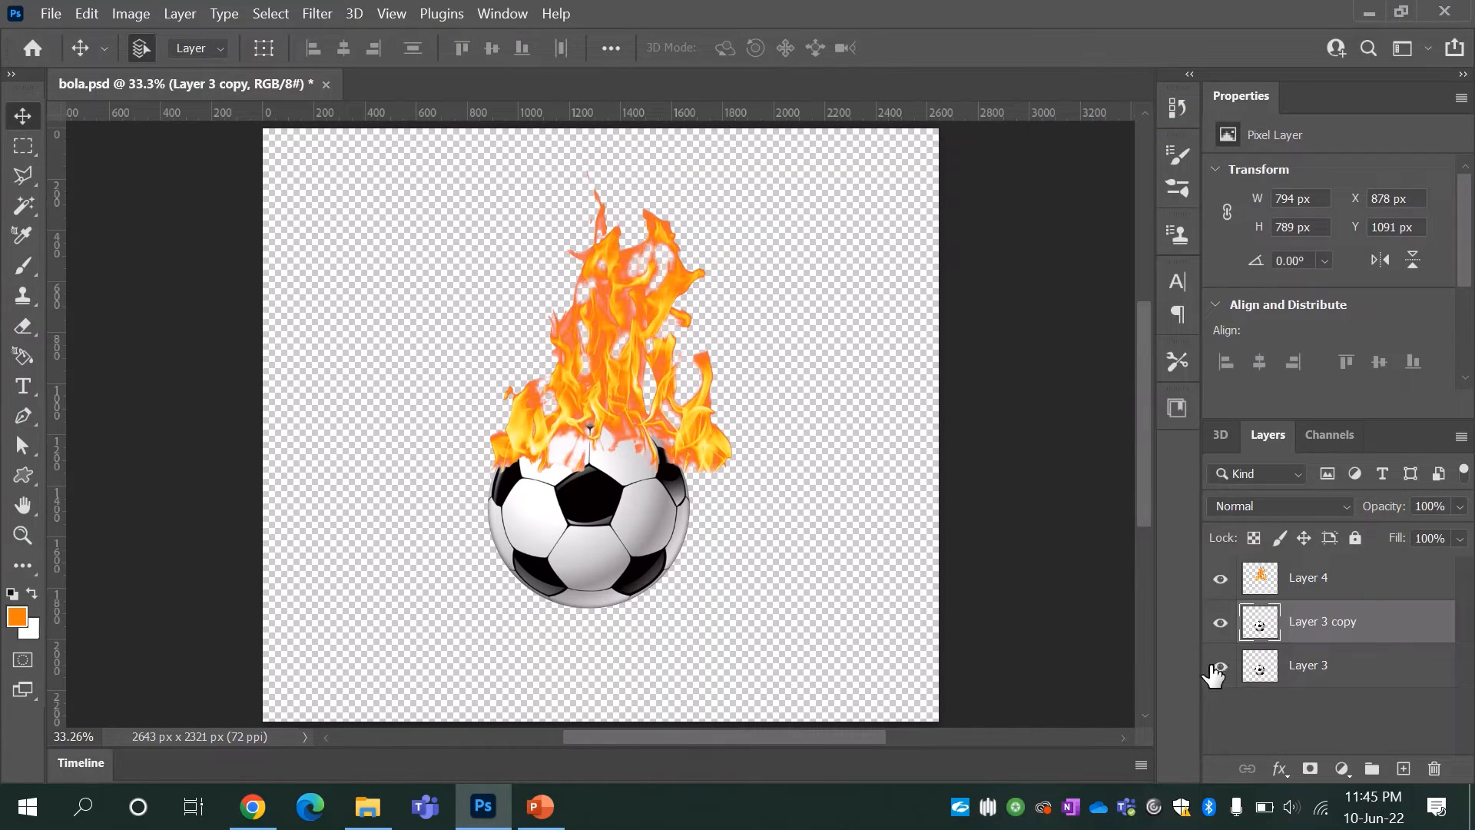
# - Apply the Wind filter to the ball copy with the Wind method, direction From the Left
pyautogui.click(318, 14)
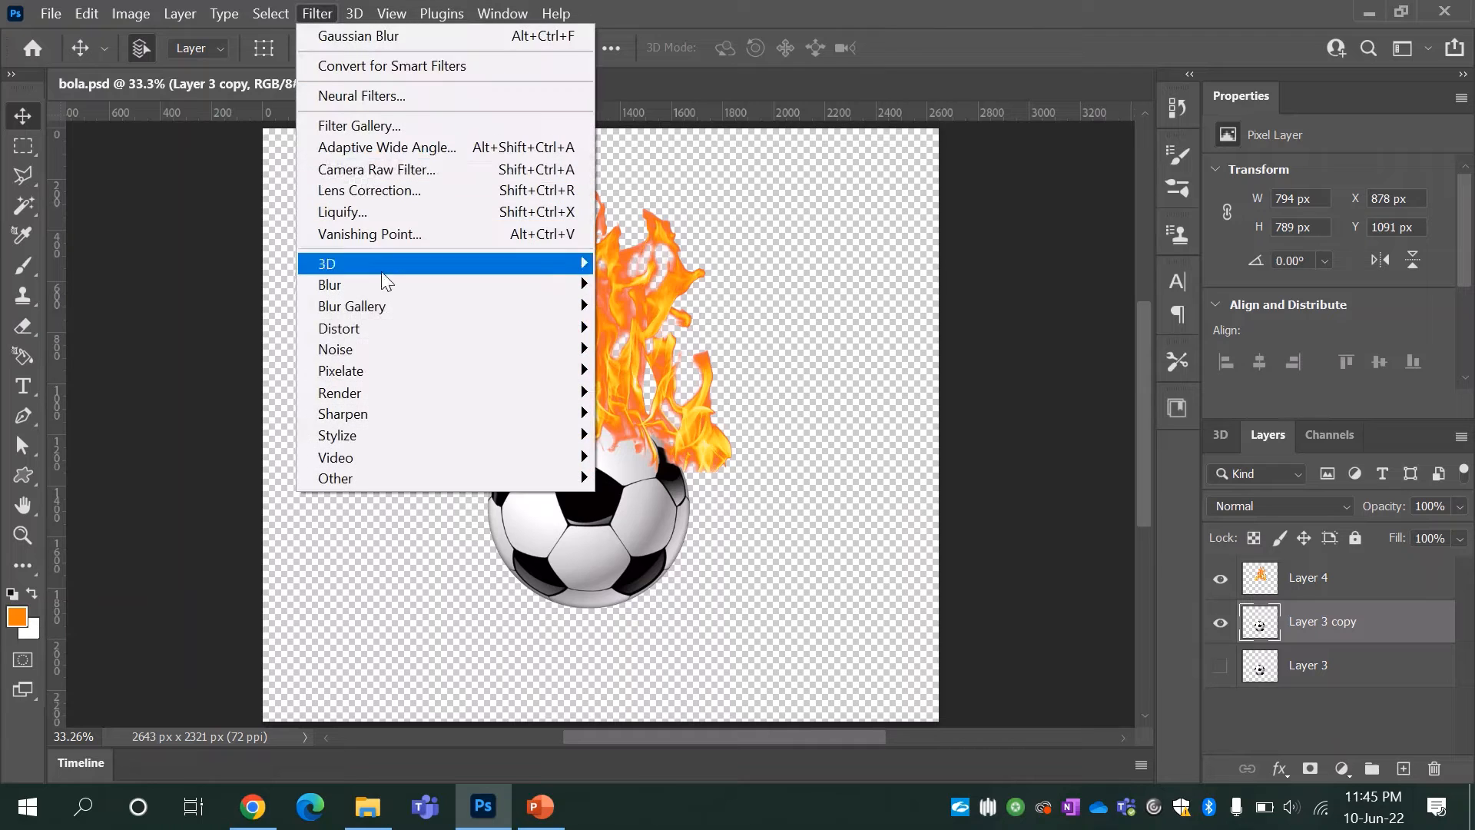
pyautogui.moveTo(410, 436)
pyautogui.click(652, 603)
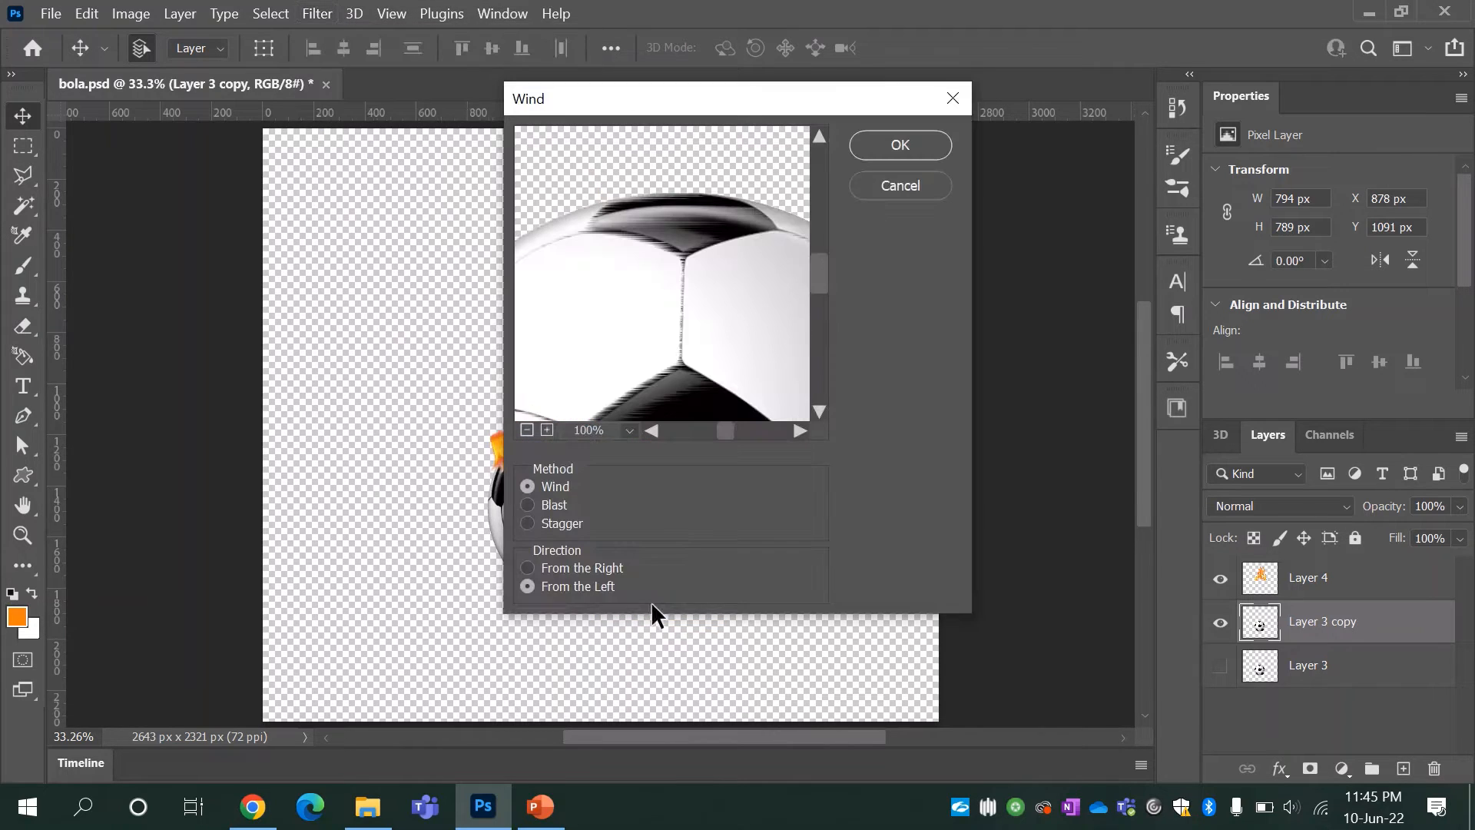
pyautogui.click(899, 146)
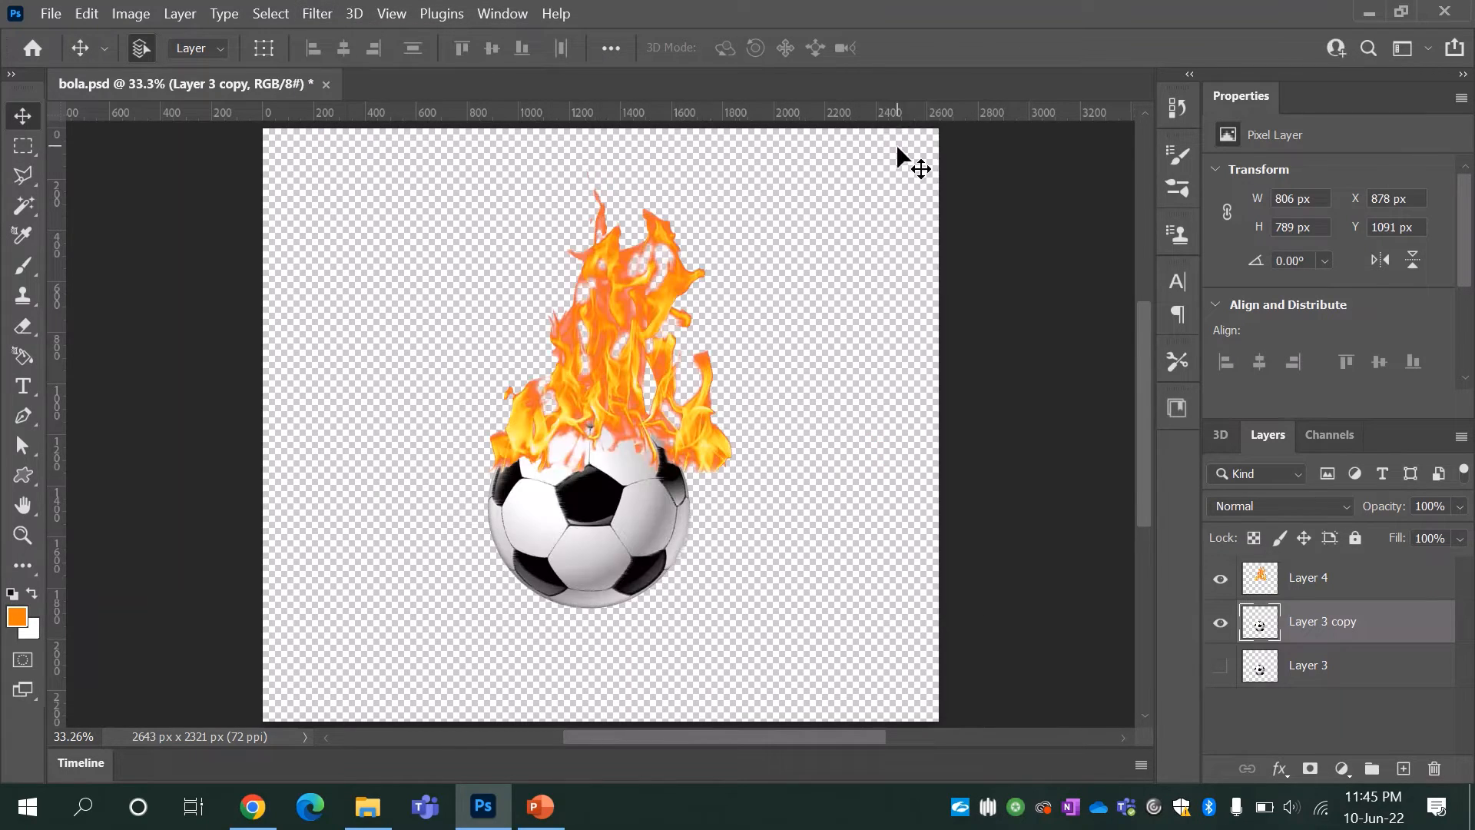
# - Move the ball copy left to about X 766, Y 1097 px and rotate it about -38.17°
pyautogui.moveTo(606, 541); pyautogui.dragTo(577, 542)
pyautogui.press('z')
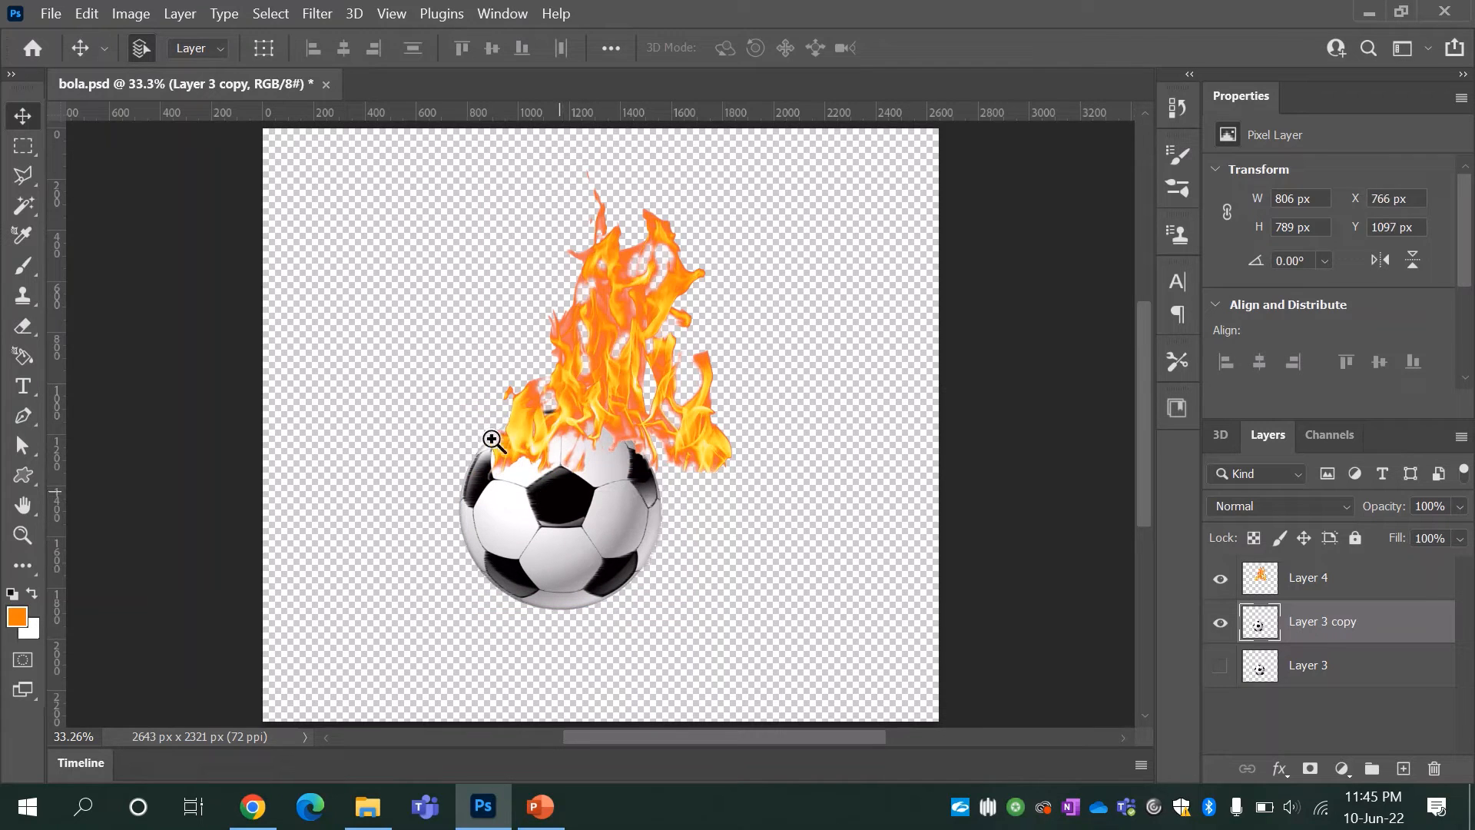
pyautogui.moveTo(444, 388); pyautogui.dragTo(536, 474)
pyautogui.click(538, 478)
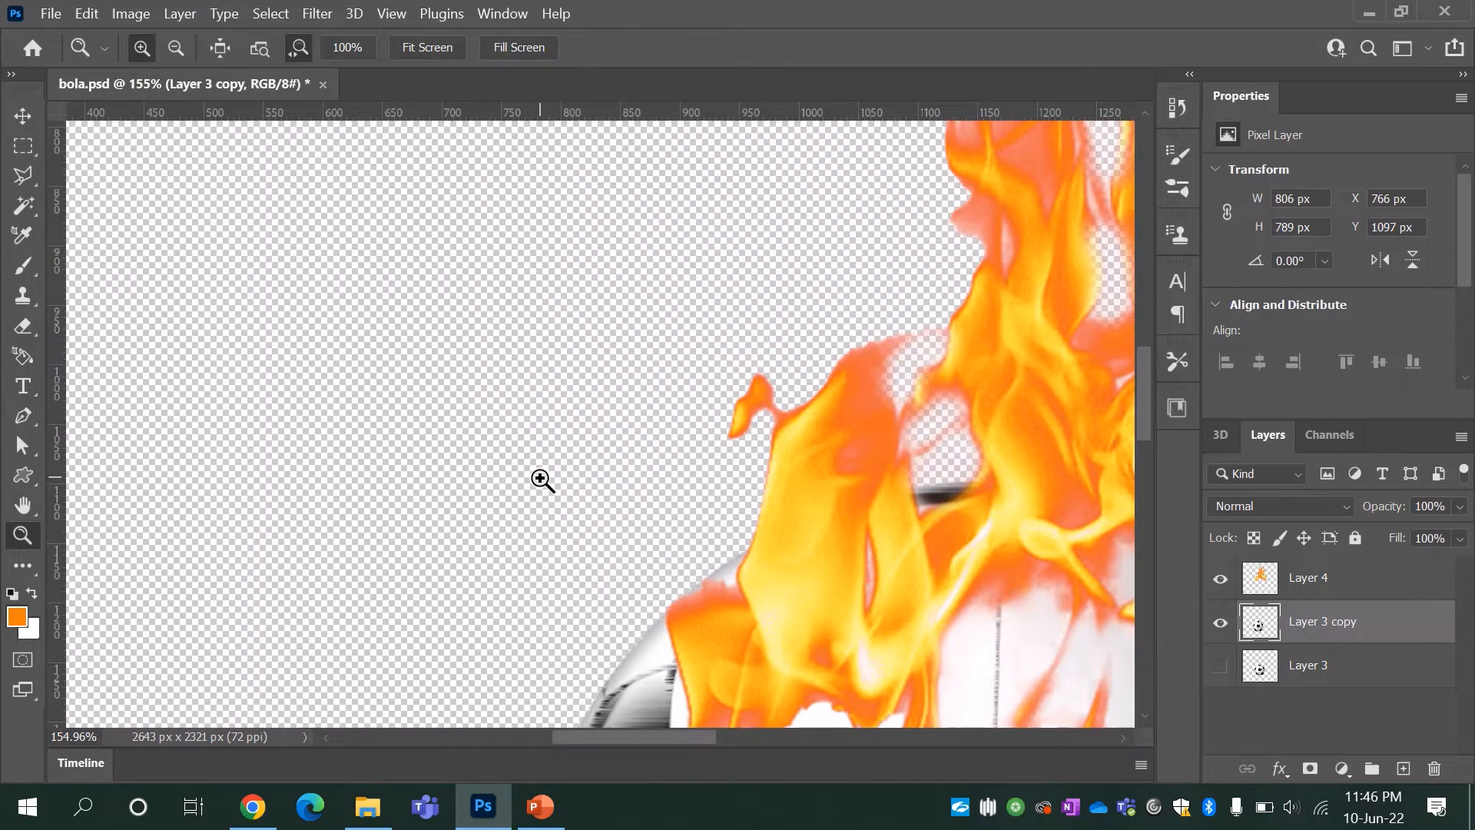
pyautogui.moveTo(830, 536); pyautogui.dragTo(573, 303)
pyautogui.moveTo(815, 580); pyautogui.dragTo(724, 444)
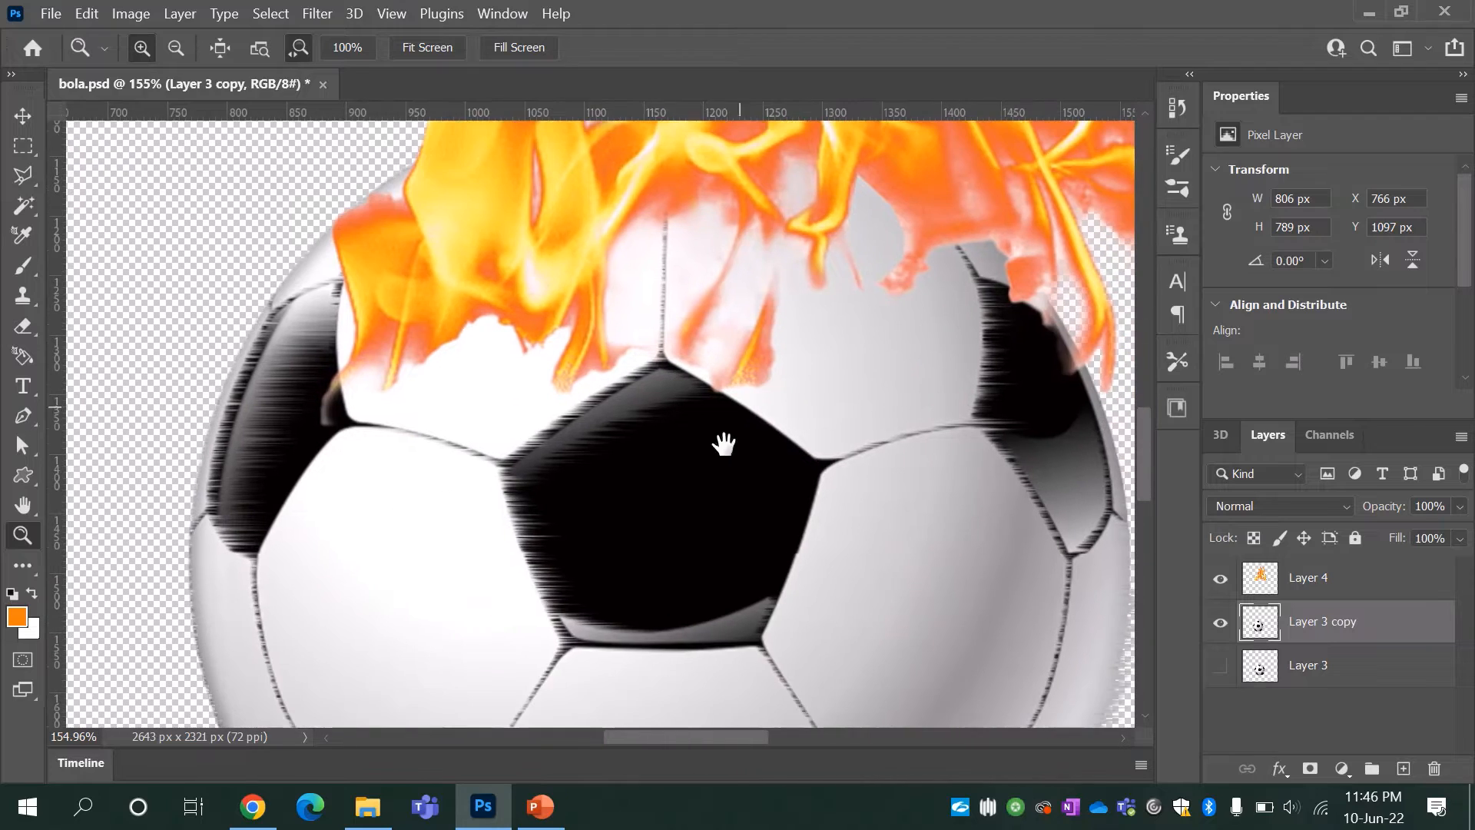
pyautogui.keyDown('alt'); pyautogui.click(704, 503); pyautogui.keyUp('alt')
pyautogui.keyDown('alt'); pyautogui.click(701, 487); pyautogui.keyUp('alt')
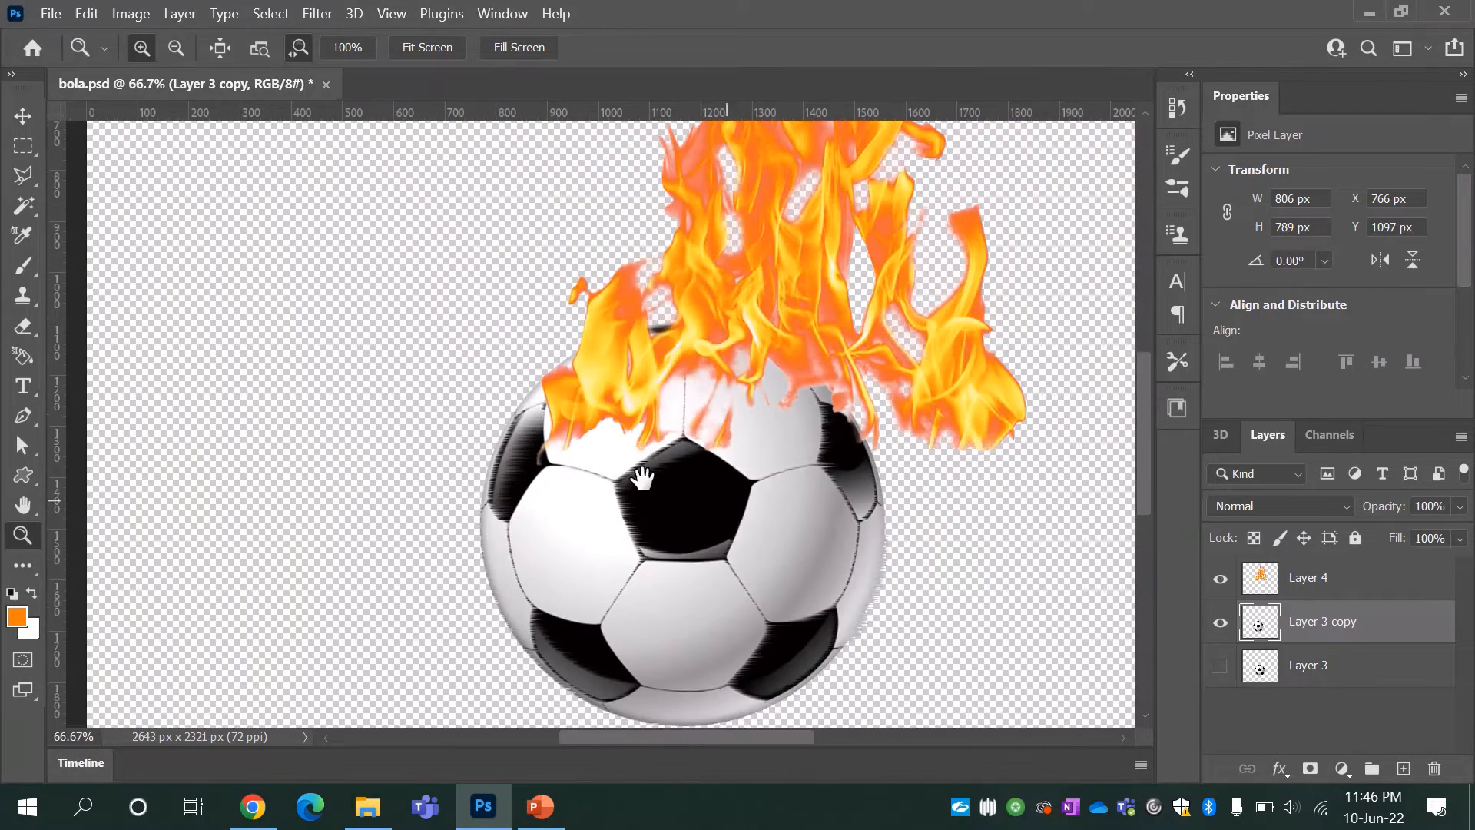
pyautogui.hotkey('ctrl', 't')
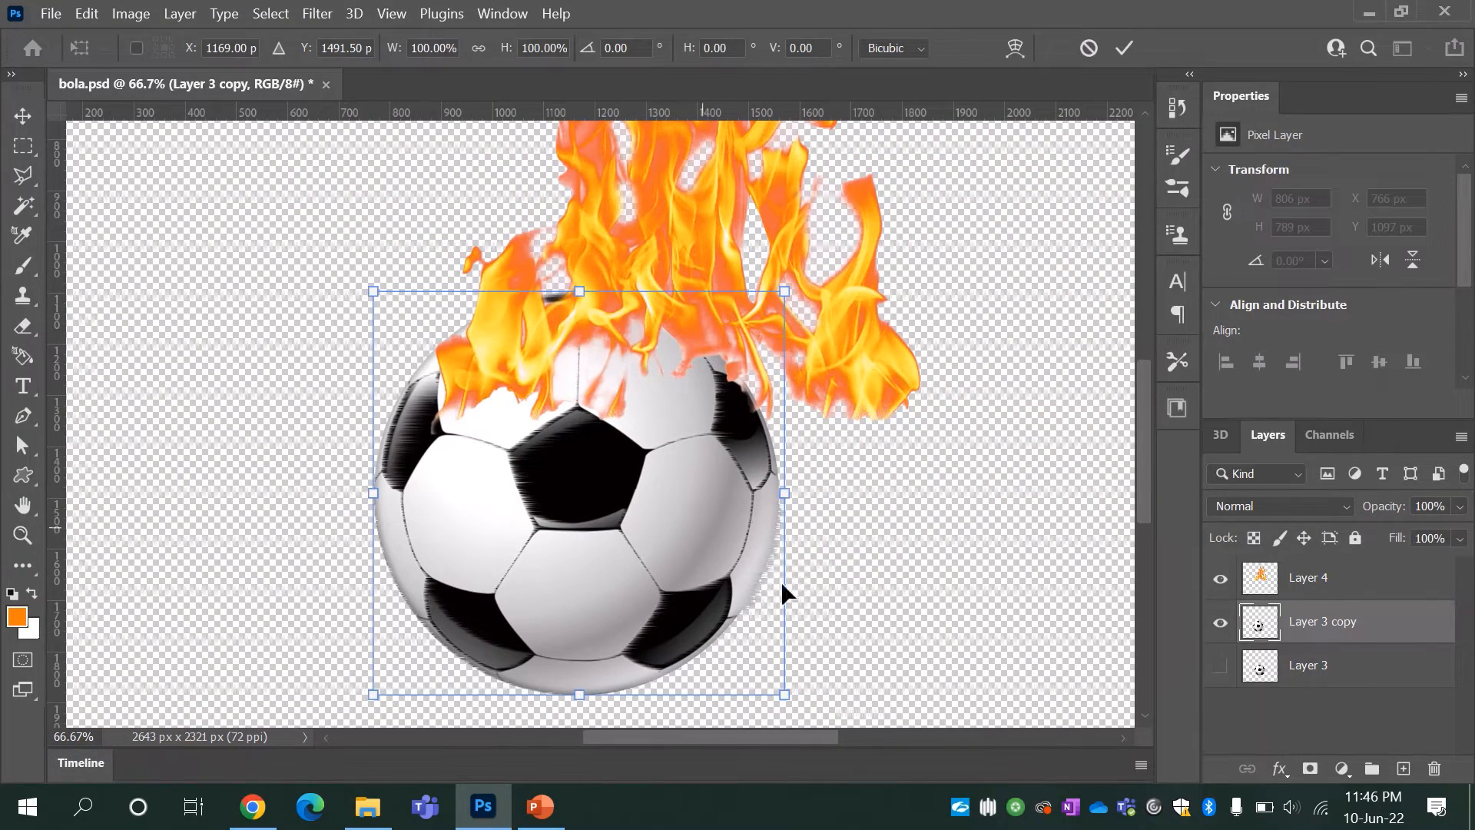
pyautogui.moveTo(802, 706); pyautogui.dragTo(895, 530)
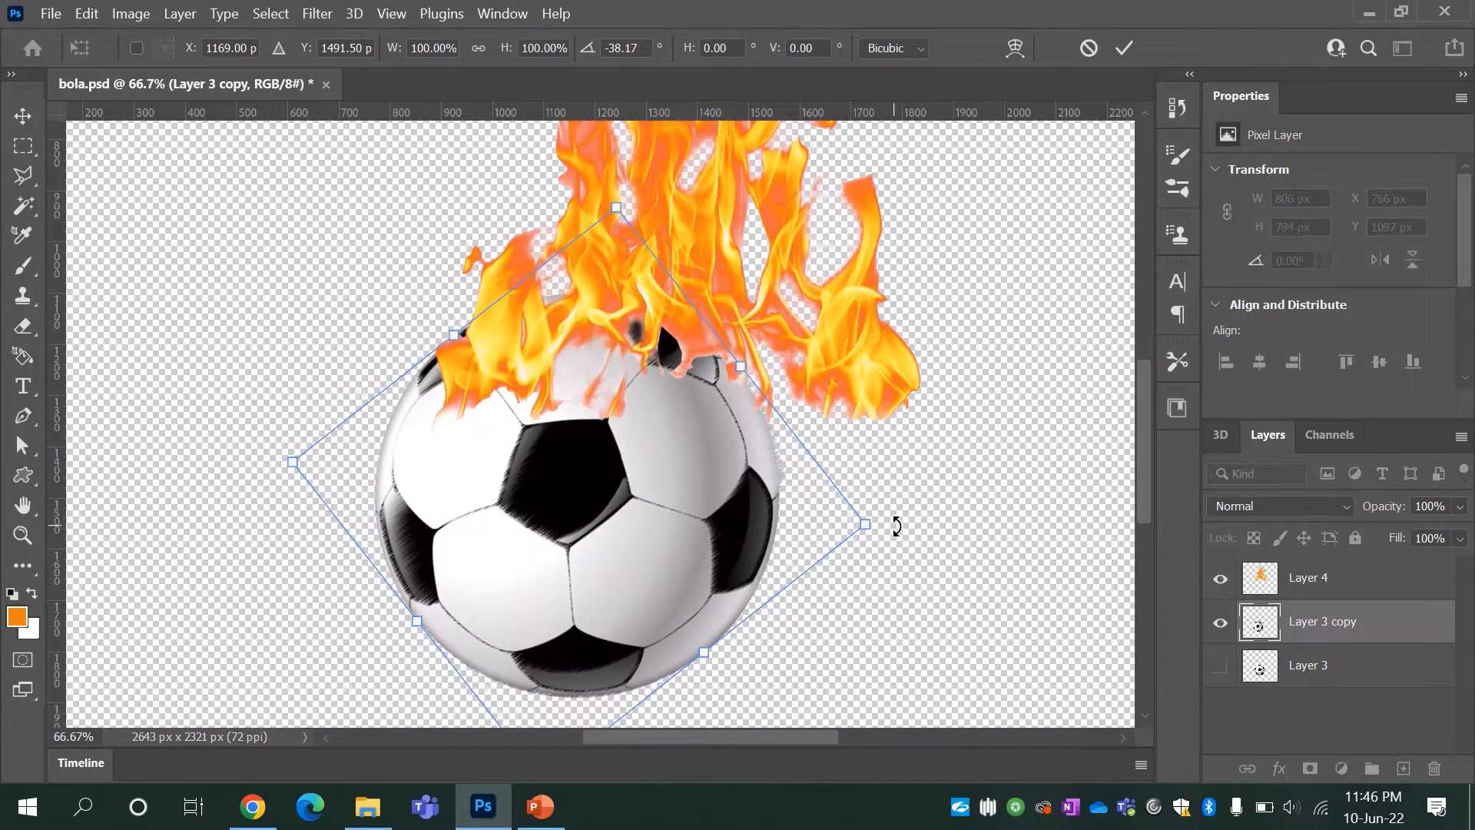
# - Reposition the flame over the ball's upper half and rotate it clockwise so it leans to the right
pyautogui.press('z')
pyautogui.keyDown('alt'); pyautogui.click(692, 464); pyautogui.keyUp('alt')
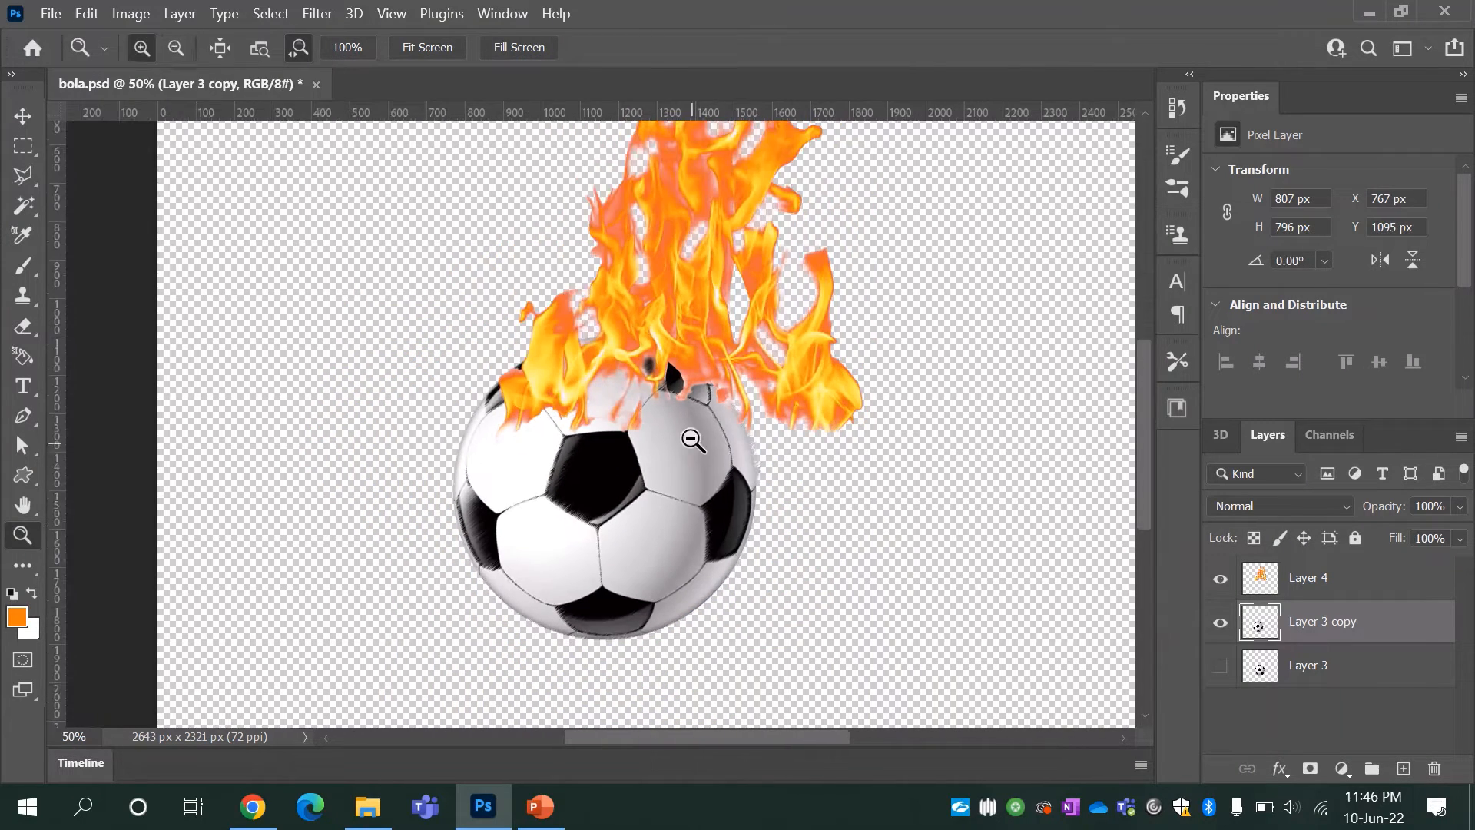
pyautogui.keyDown('alt'); pyautogui.click(692, 430); pyautogui.keyUp('alt')
pyautogui.press('v')
pyautogui.moveTo(688, 336); pyautogui.dragTo(658, 374)
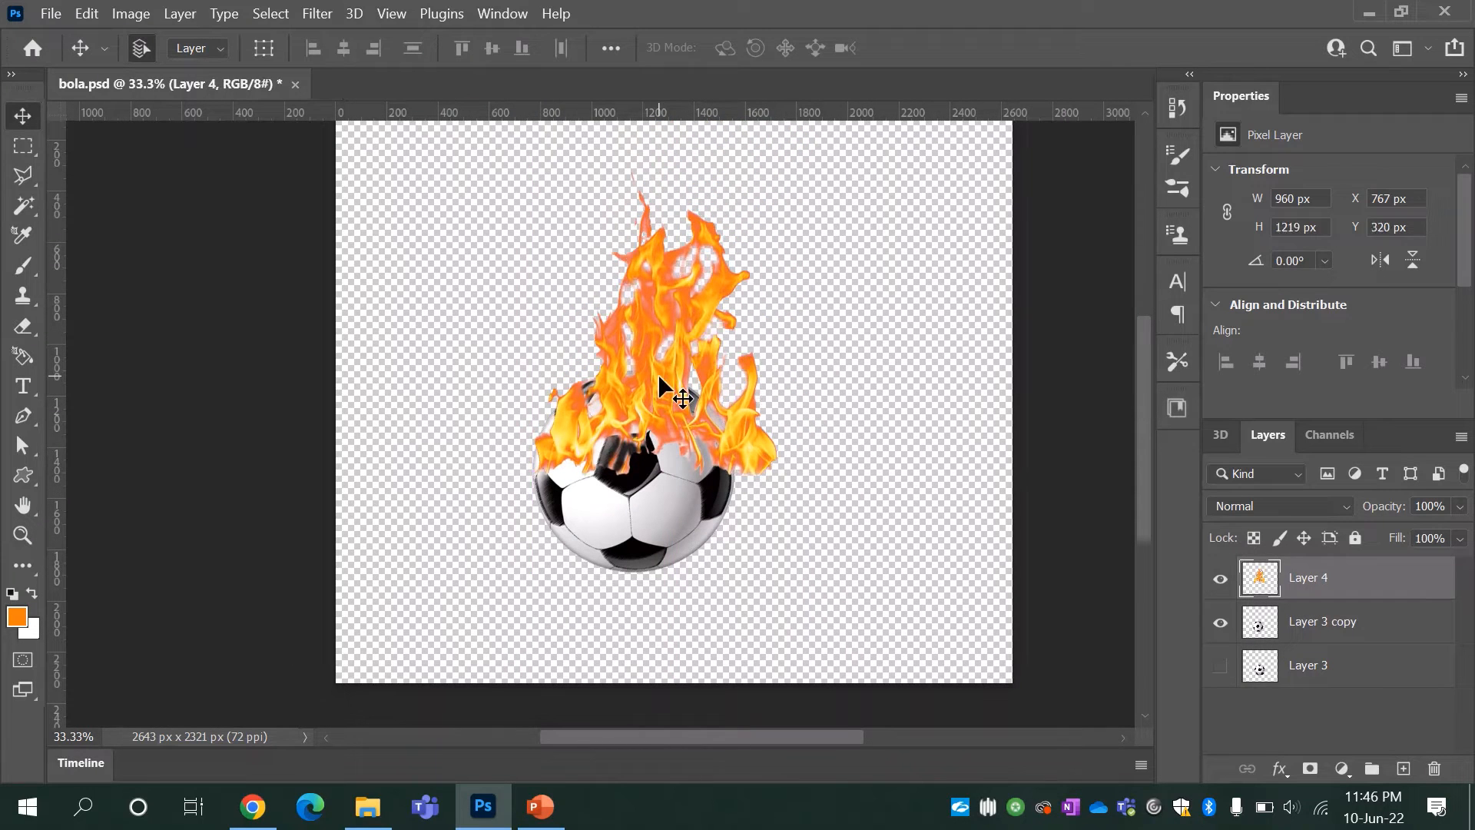
pyautogui.hotkey('ctrl', 't')
pyautogui.moveTo(801, 175); pyautogui.dragTo(833, 218)
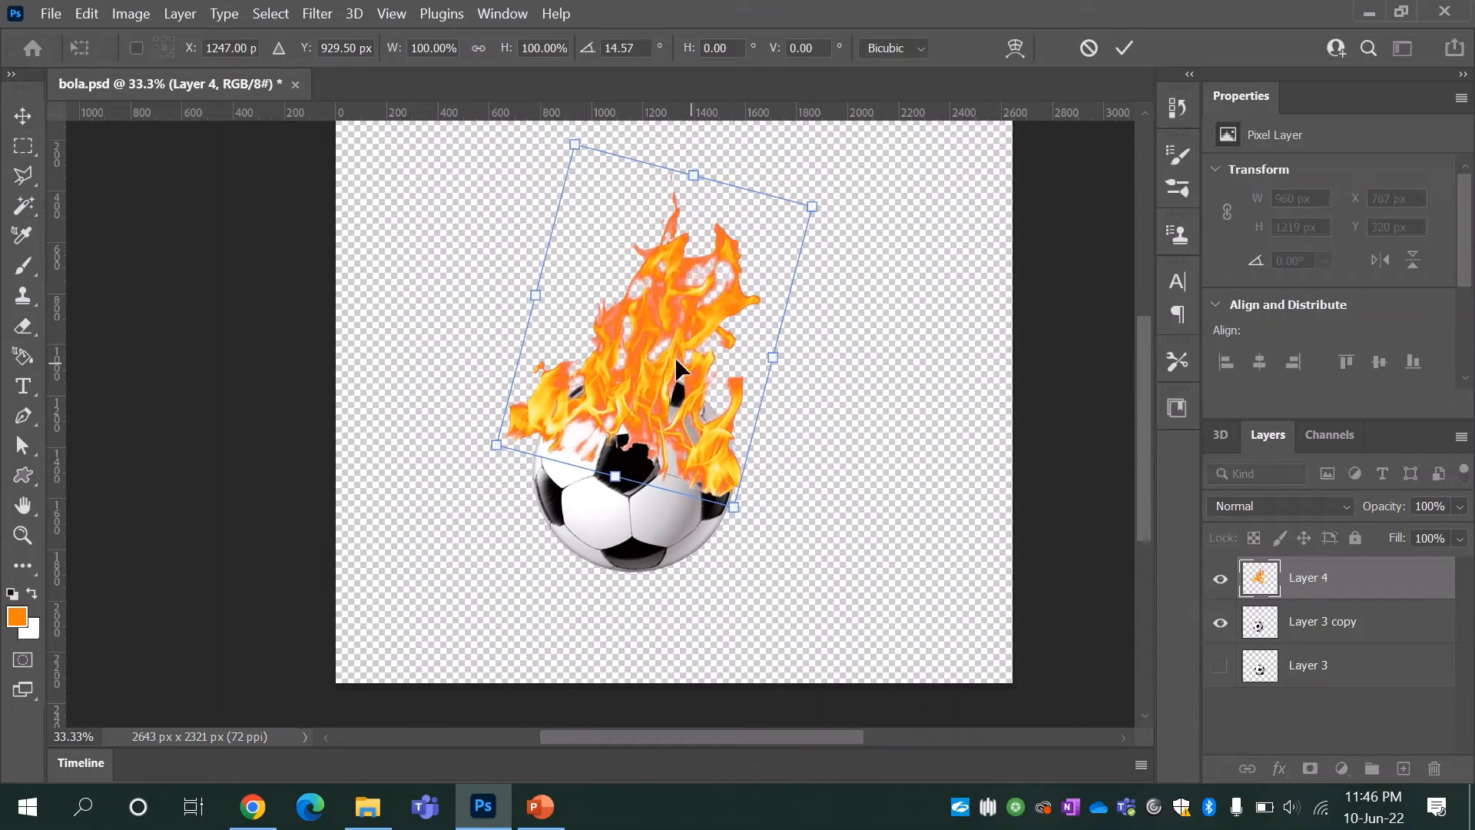
pyautogui.moveTo(671, 352); pyautogui.dragTo(689, 373)
pyautogui.moveTo(856, 237); pyautogui.dragTo(863, 257)
pyautogui.press('Return')
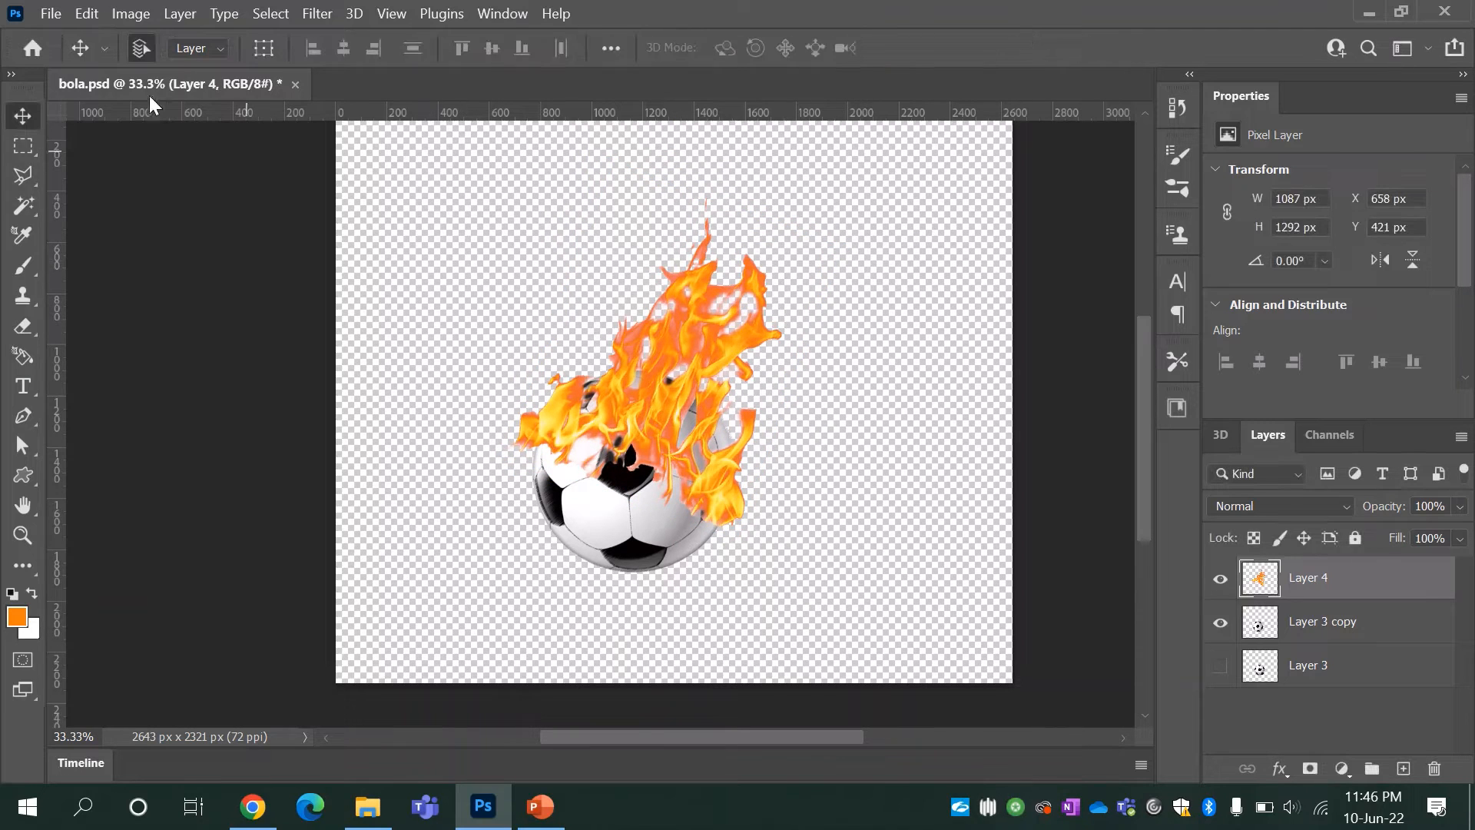
# - Warp the flame layer, pulling its two lower corners inward to fit the sides of the ball
pyautogui.click(87, 13)
pyautogui.moveTo(228, 511)
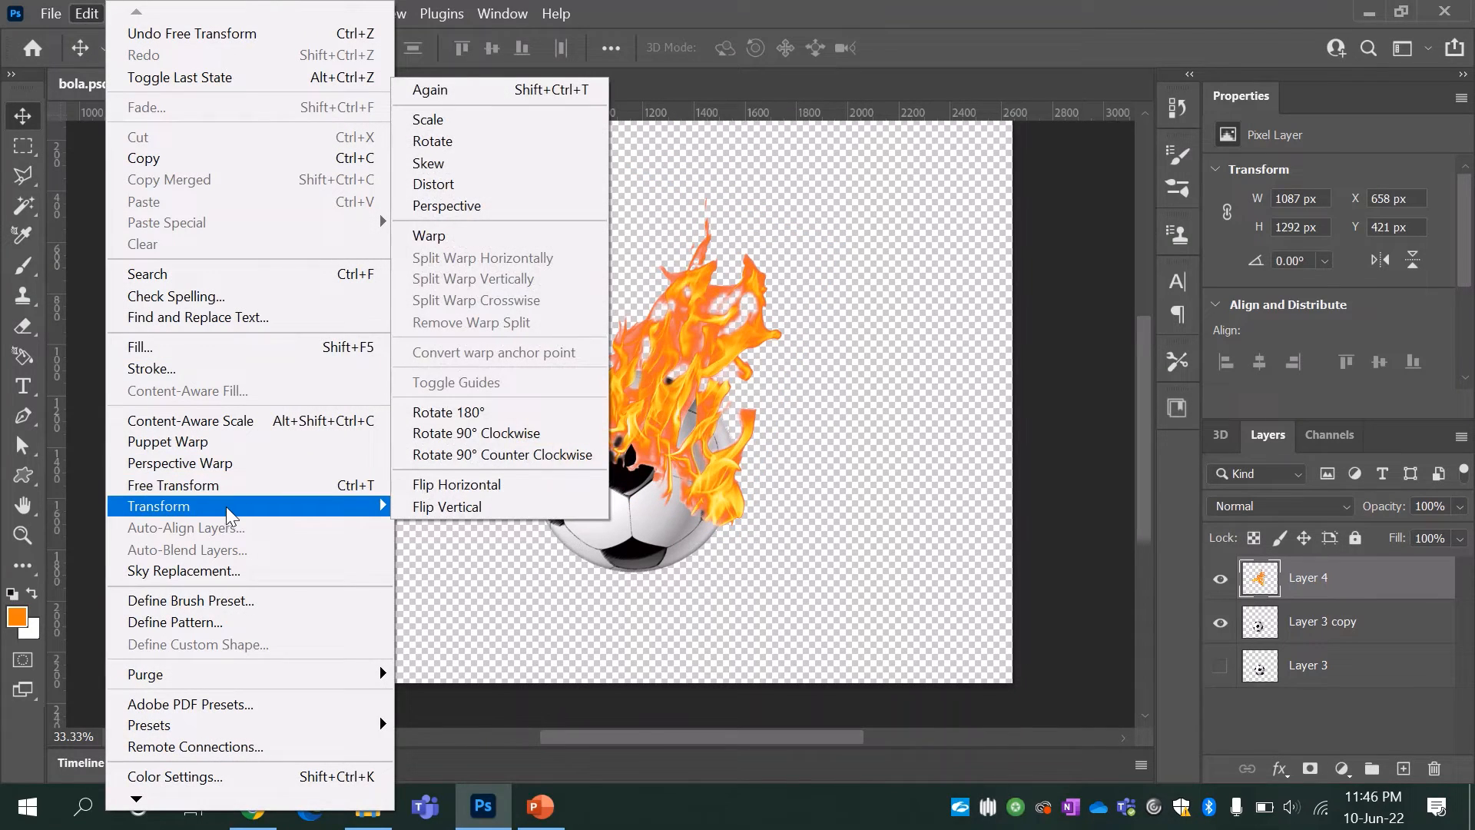
pyautogui.click(448, 241)
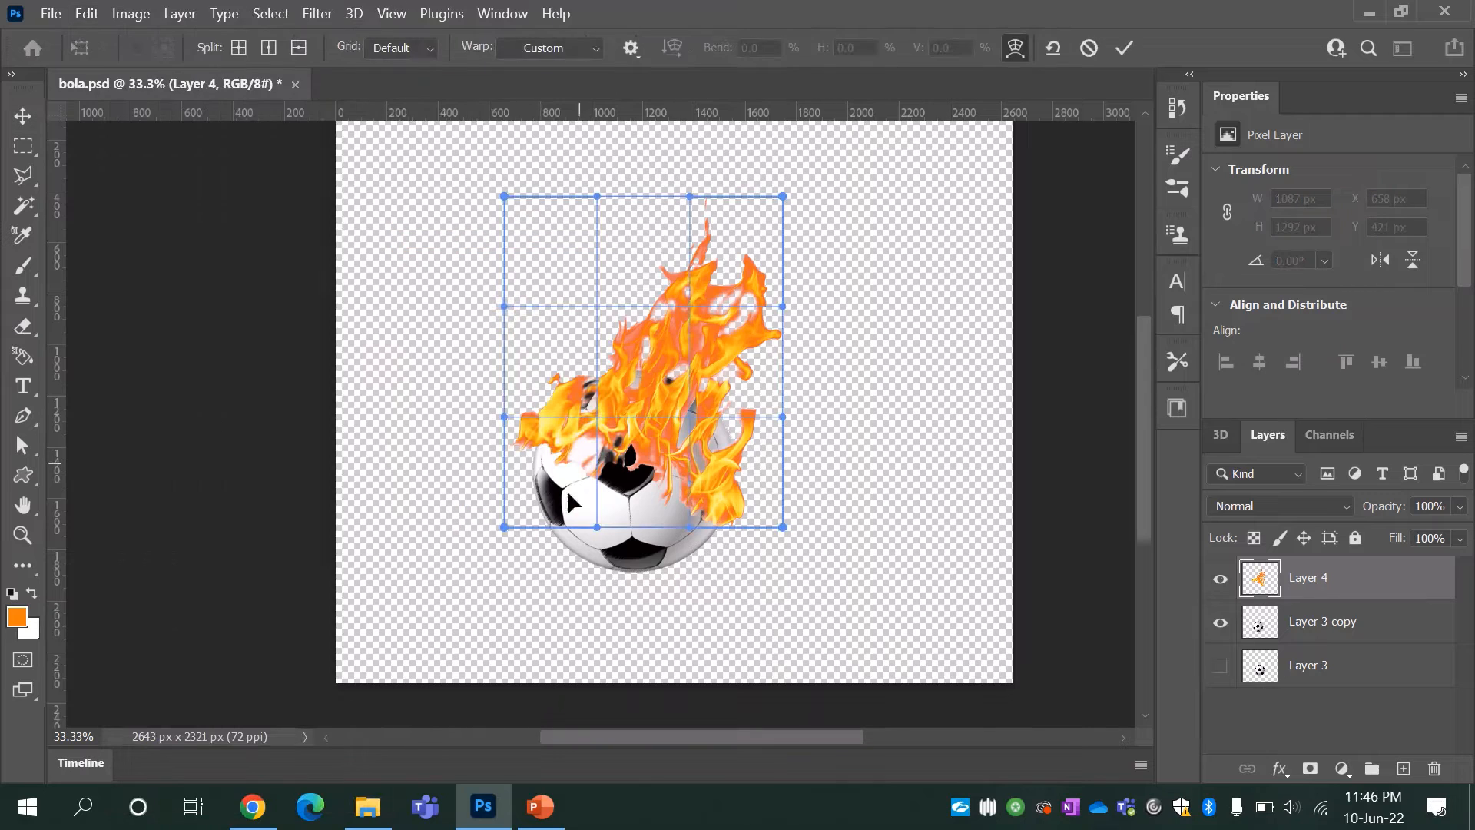
pyautogui.moveTo(504, 420); pyautogui.dragTo(527, 541)
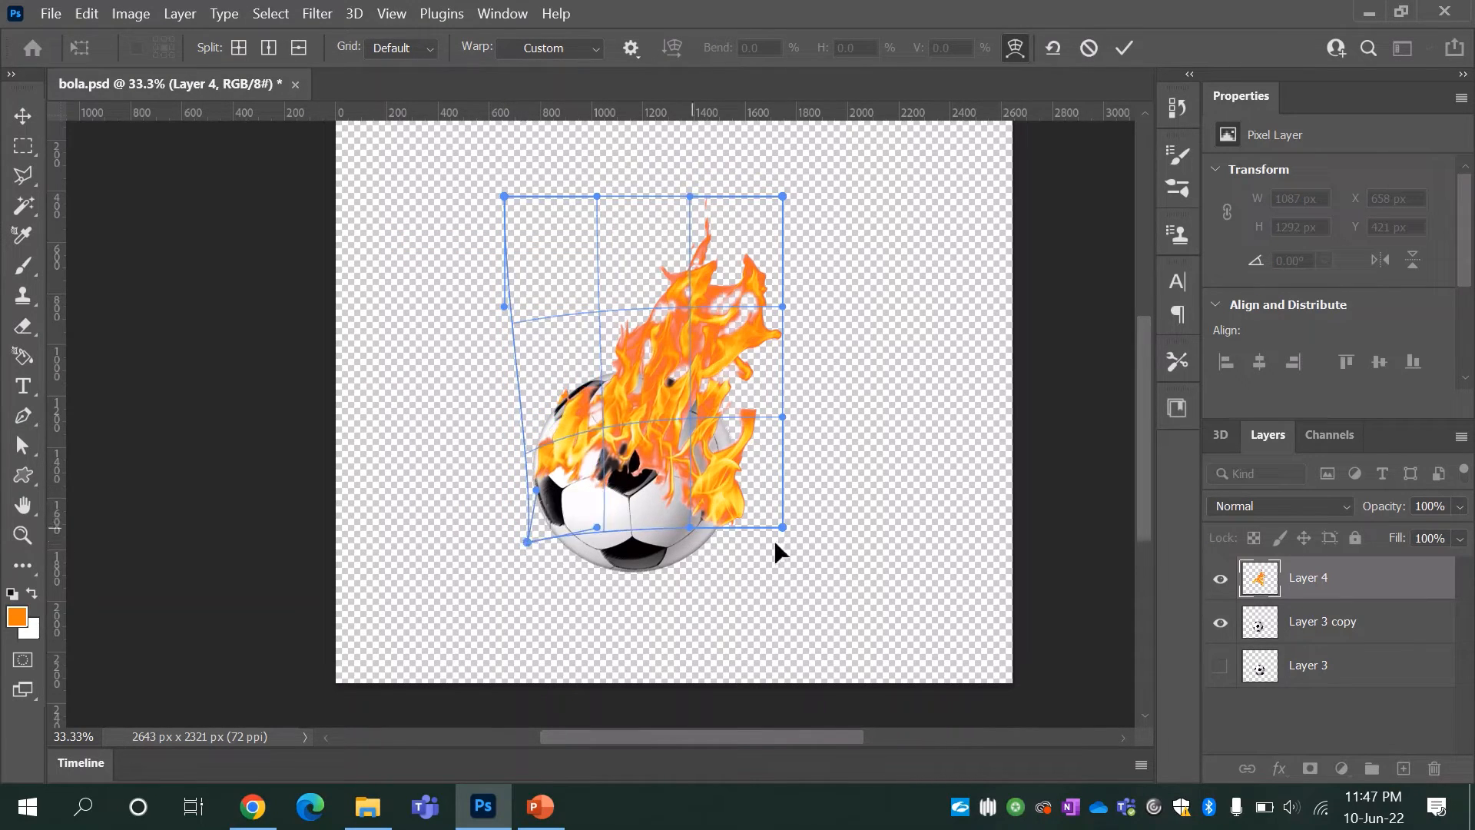
pyautogui.moveTo(789, 538); pyautogui.dragTo(749, 542)
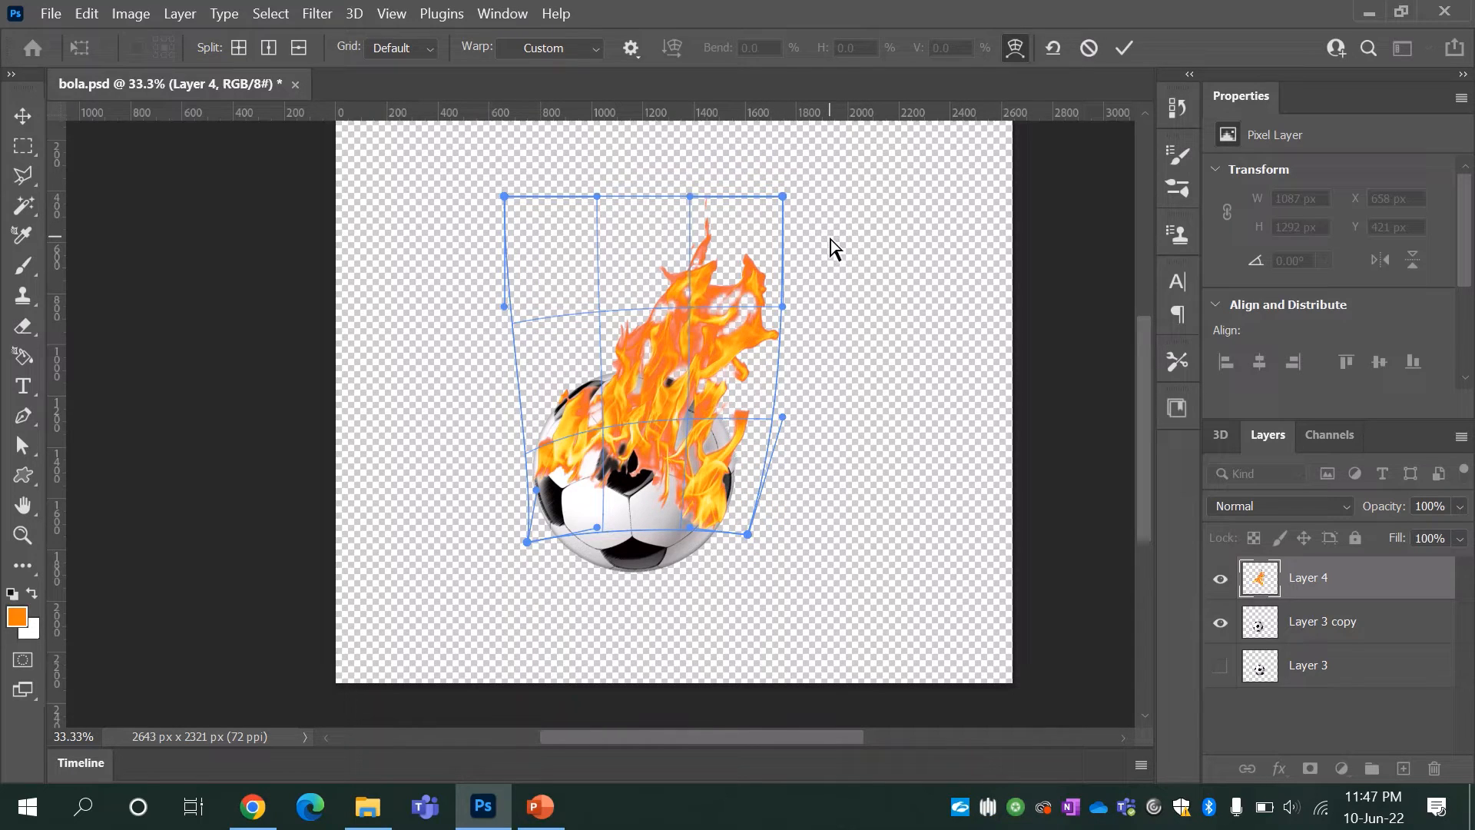
# - Warp the flame layer by pulling its upper-right corner up and outward, its upper-left corner inward, and reshaping its right side
pyautogui.moveTo(782, 197); pyautogui.dragTo(840, 164)
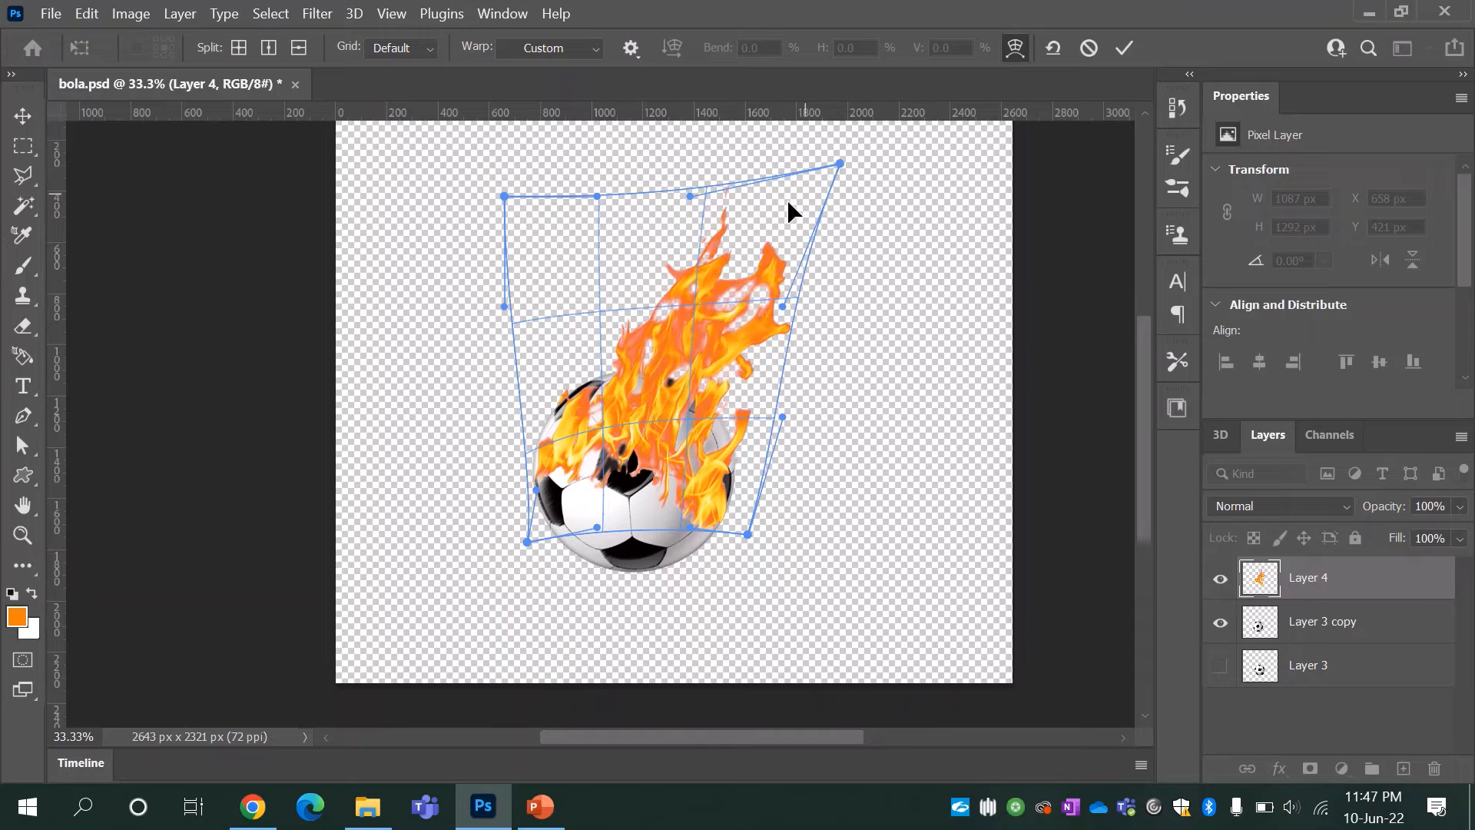
pyautogui.moveTo(597, 197); pyautogui.dragTo(689, 201)
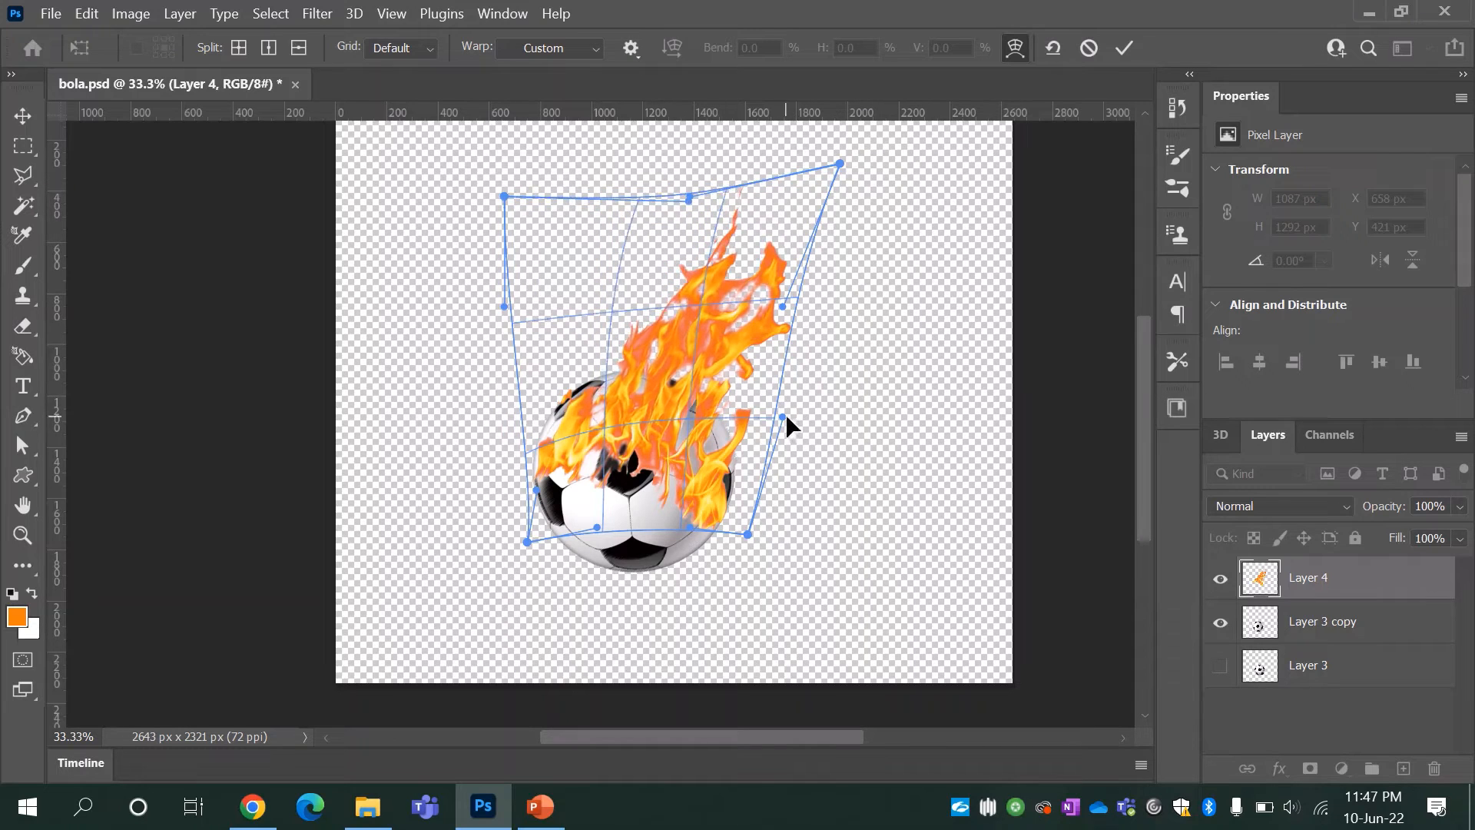
pyautogui.moveTo(785, 416); pyautogui.dragTo(778, 383)
pyautogui.moveTo(853, 165); pyautogui.dragTo(883, 145)
pyautogui.moveTo(506, 196); pyautogui.dragTo(589, 197)
pyautogui.moveTo(747, 535); pyautogui.dragTo(744, 545)
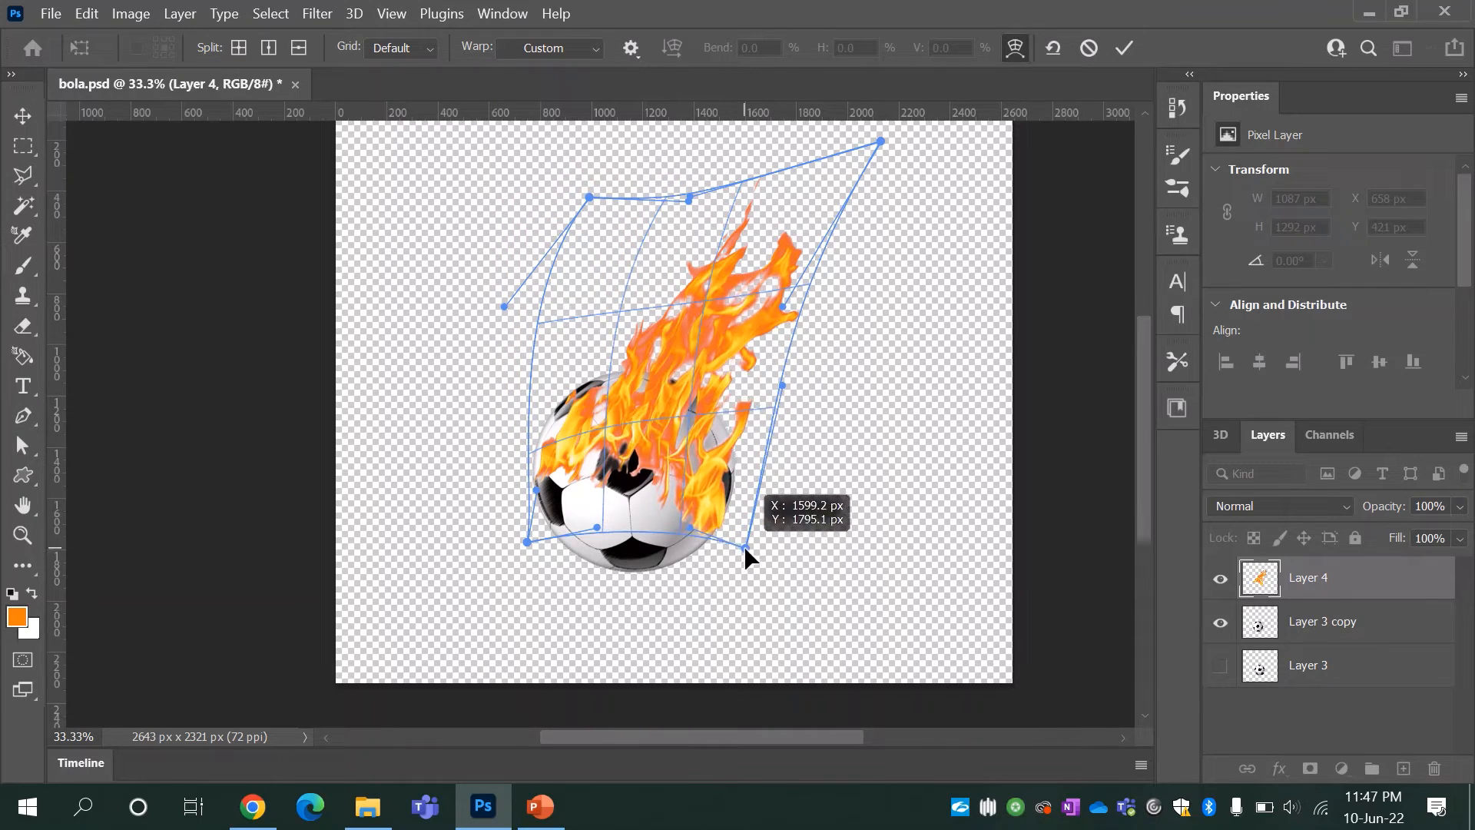
pyautogui.moveTo(780, 388); pyautogui.dragTo(794, 346)
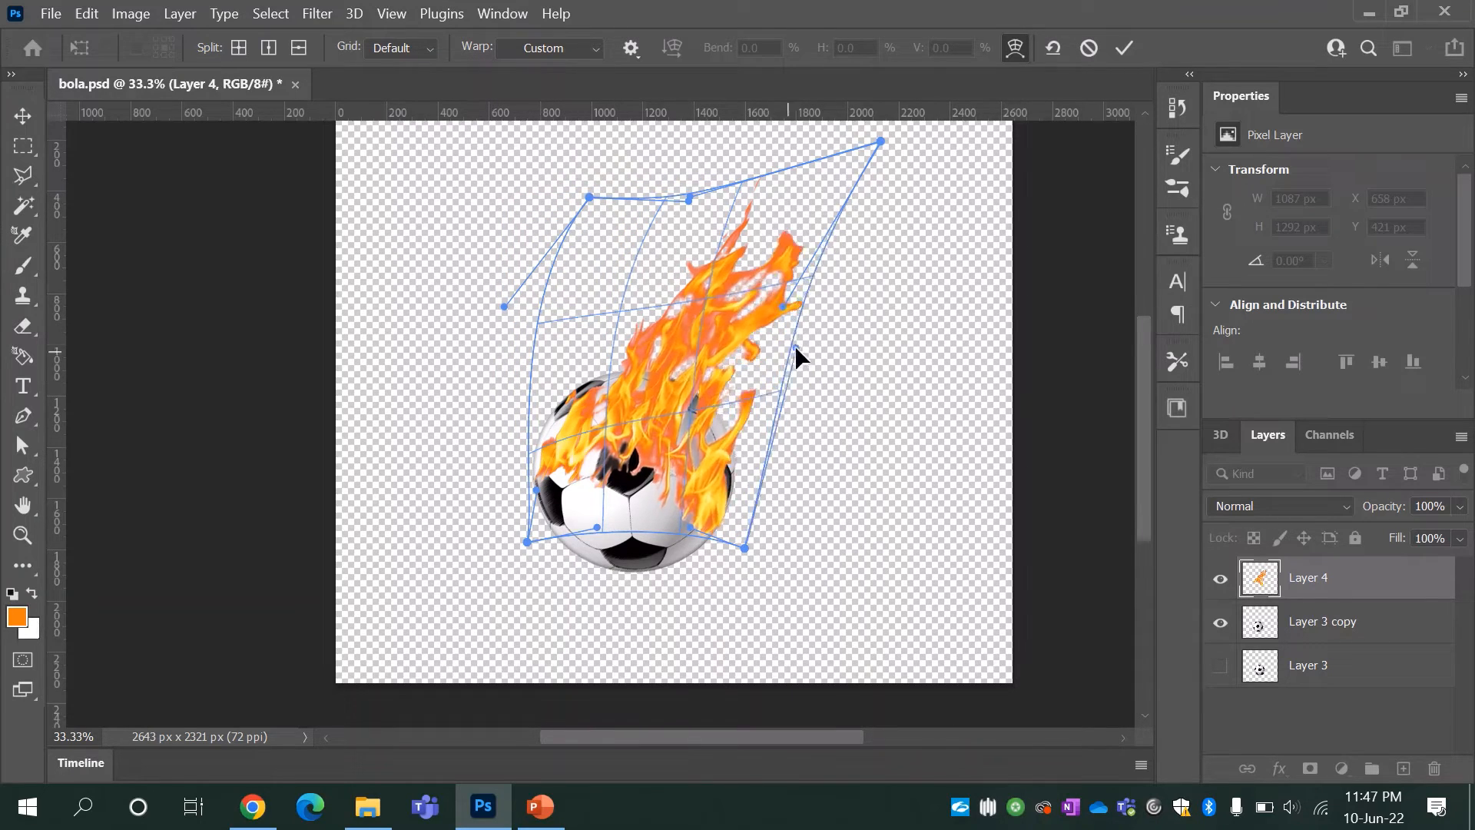
# - Stretch the flame warp's upper-right corner past the canvas top and adjust the nearby handles into a long, narrow tail
pyautogui.moveTo(881, 142)
pyautogui.mouseDown()
pyautogui.moveTo(907, 138)
pyautogui.moveTo(888, 124)
pyautogui.mouseUp()
pyautogui.moveTo(687, 197); pyautogui.dragTo(702, 209)
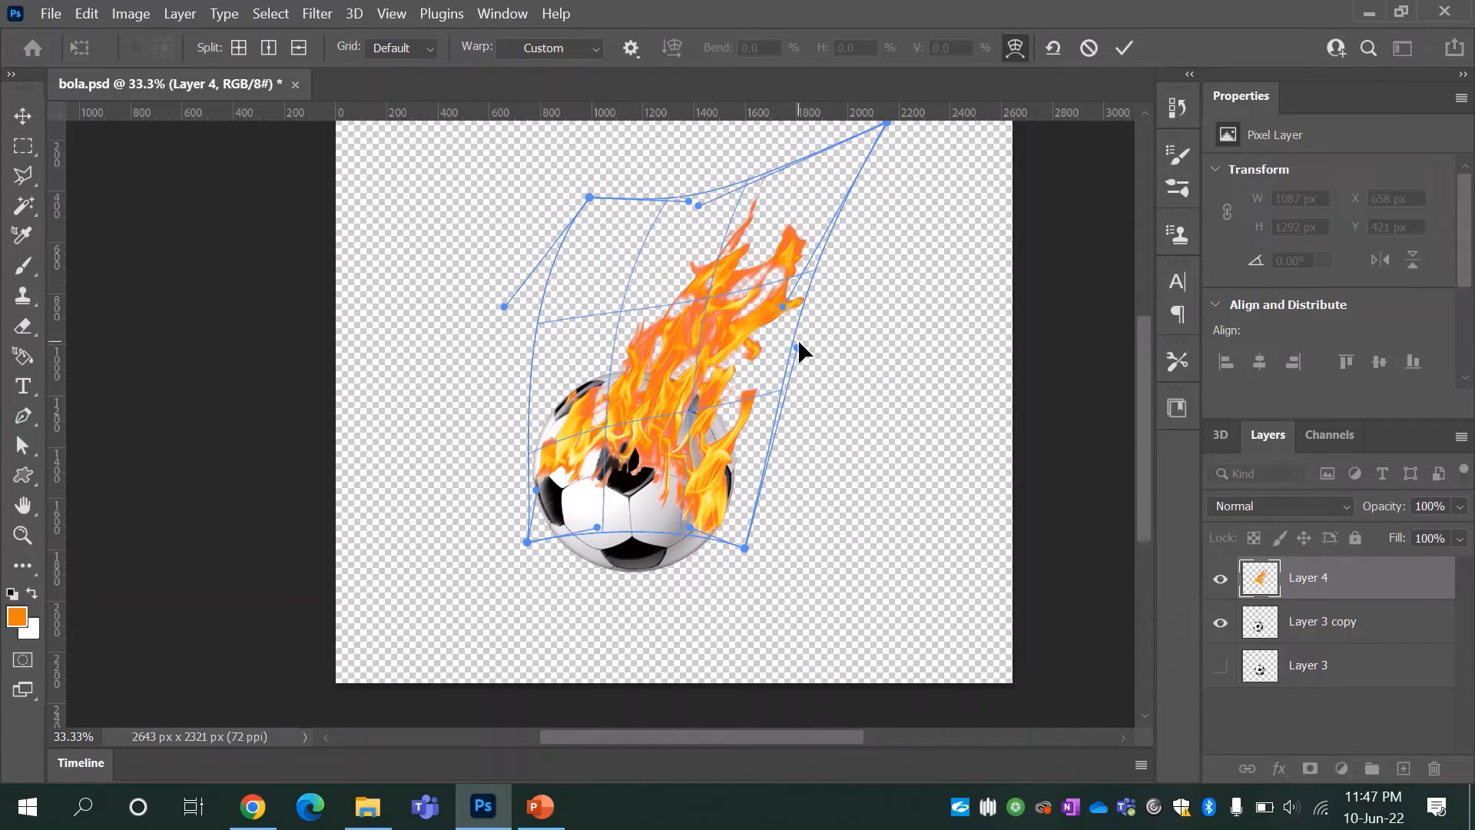
pyautogui.moveTo(797, 341); pyautogui.dragTo(765, 309)
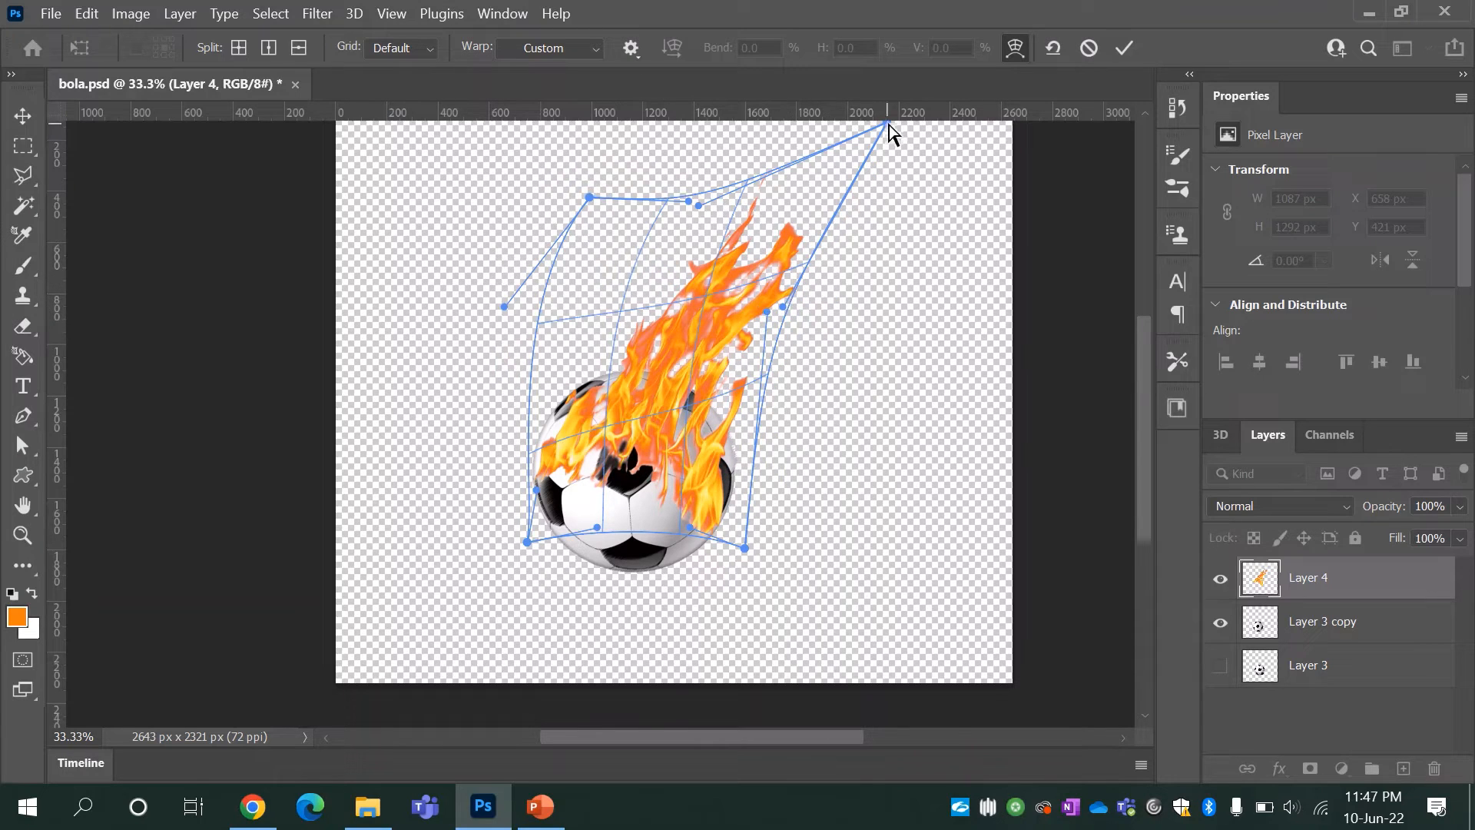
pyautogui.moveTo(889, 128)
pyautogui.mouseDown()
pyautogui.moveTo(891, 98)
pyautogui.moveTo(896, 124)
pyautogui.mouseUp()
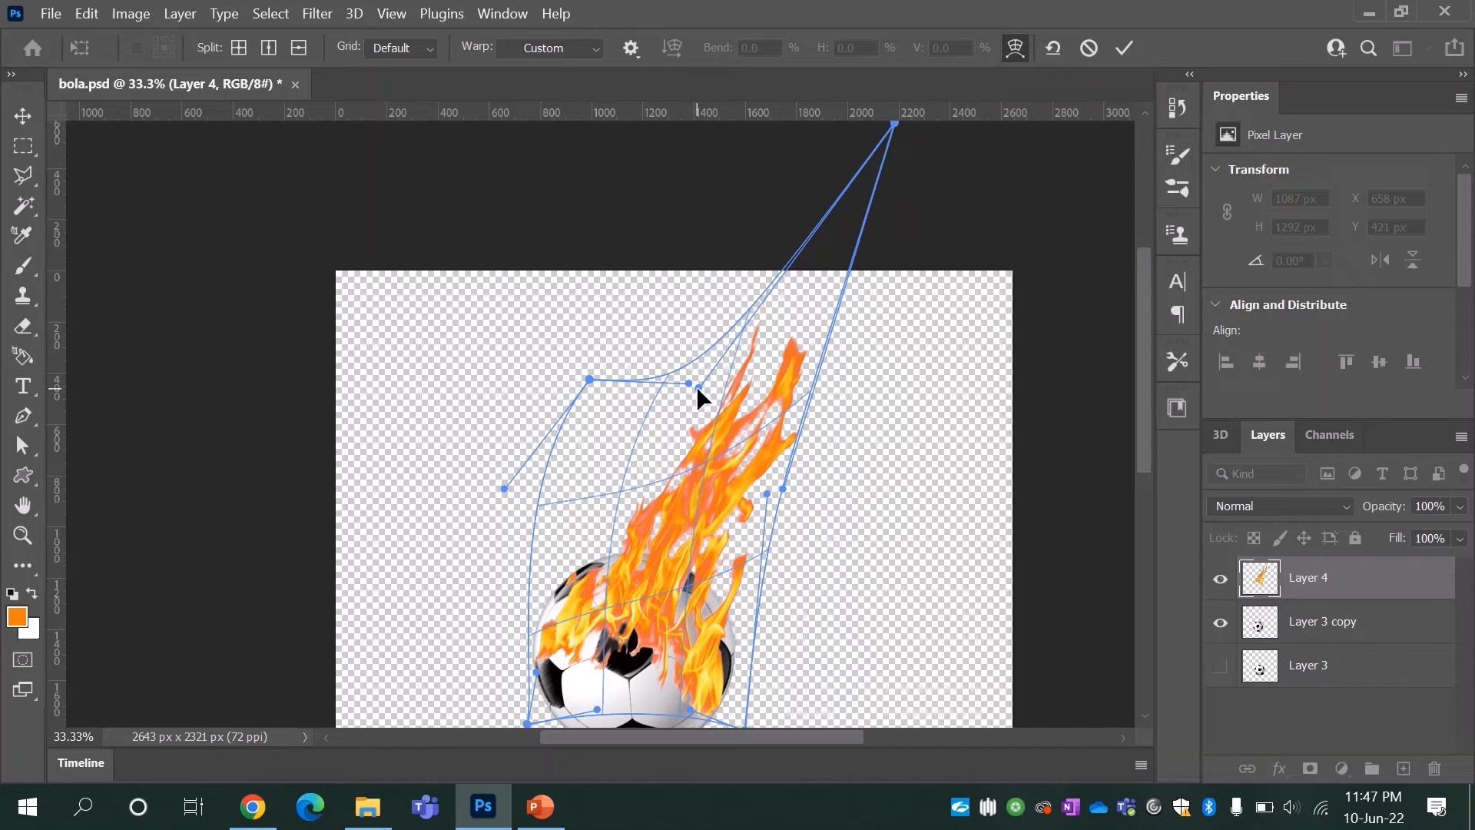
pyautogui.moveTo(697, 387); pyautogui.dragTo(731, 400)
pyautogui.moveTo(783, 488); pyautogui.dragTo(796, 303)
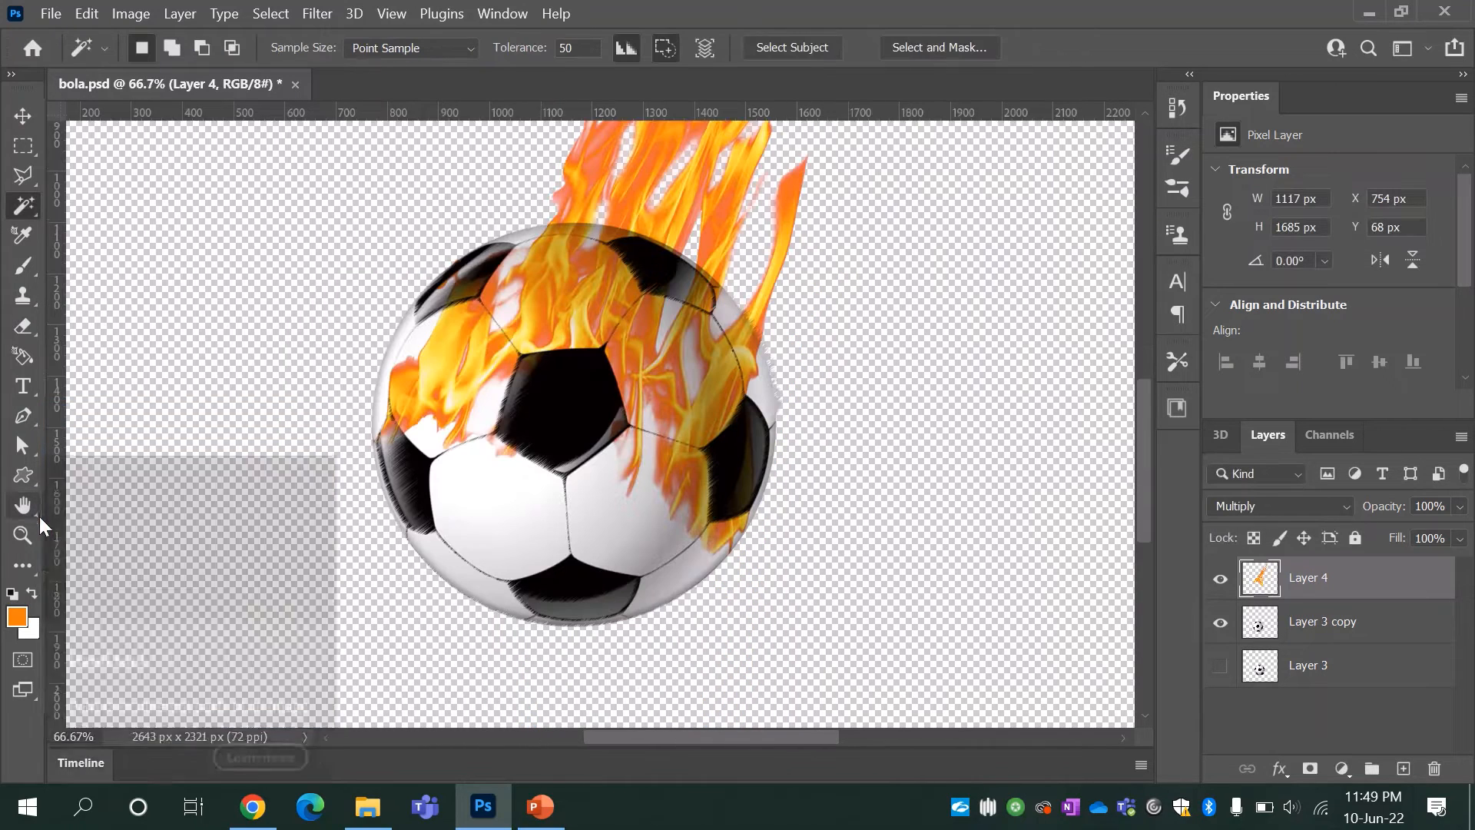
# - With a smaller Smudge brush at 50% strength, smear the Layer 4 flame edges down the ball's left and lower-right sides
pyautogui.click(30, 568)
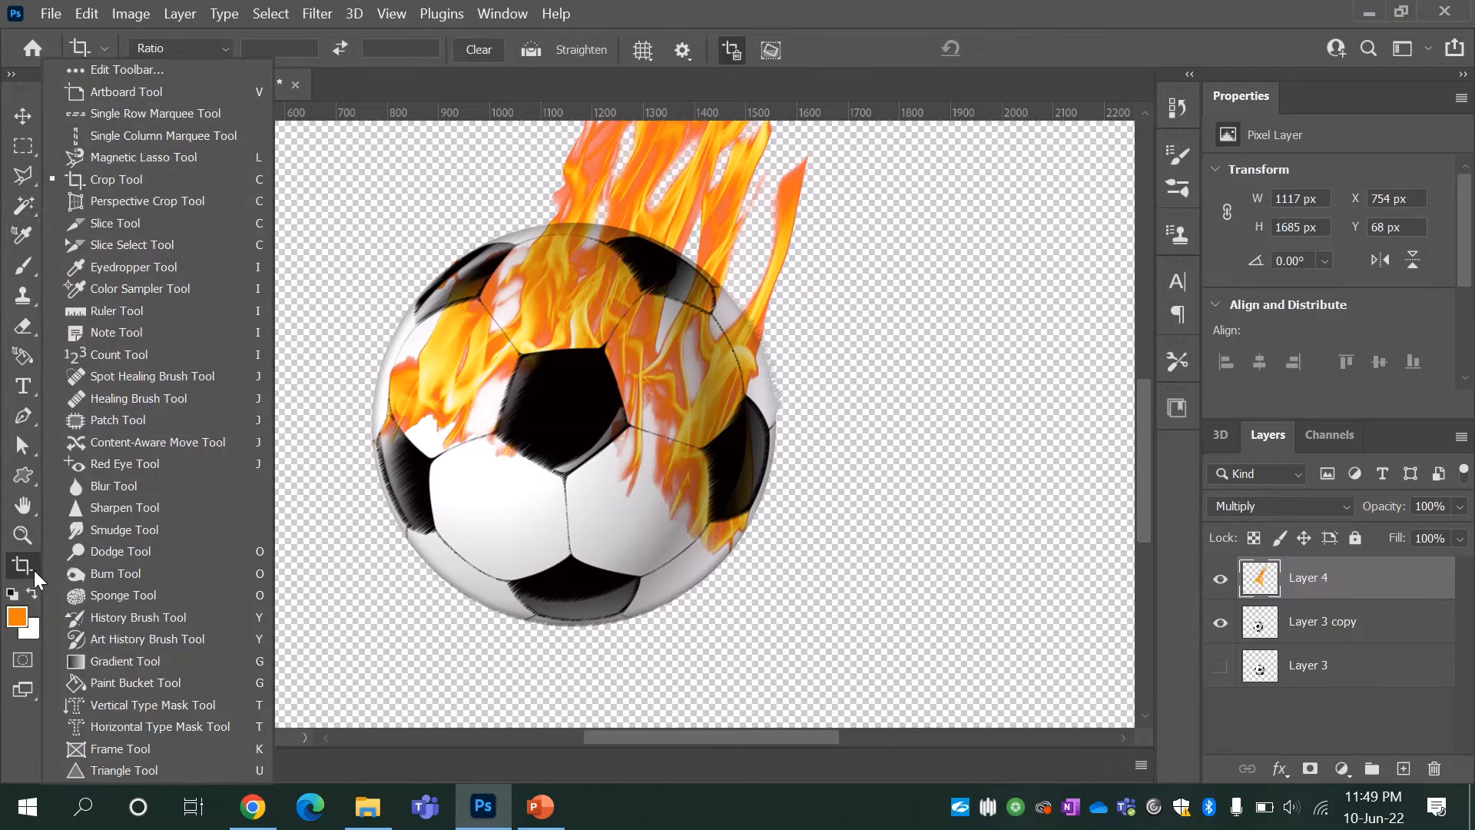
pyautogui.click(94, 536)
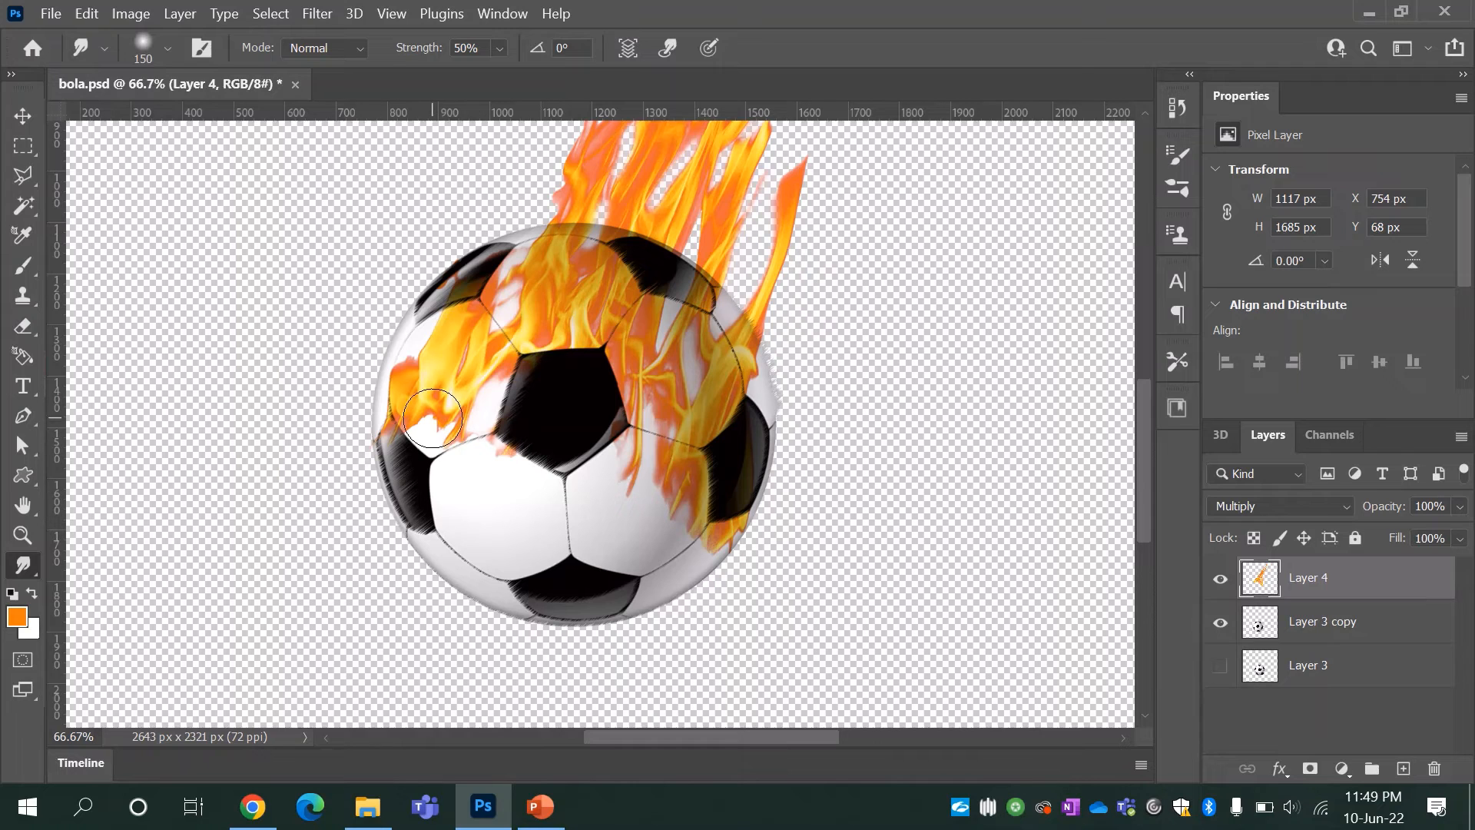
pyautogui.press('[')
pyautogui.press('[')
pyautogui.moveTo(419, 379); pyautogui.dragTo(416, 503)
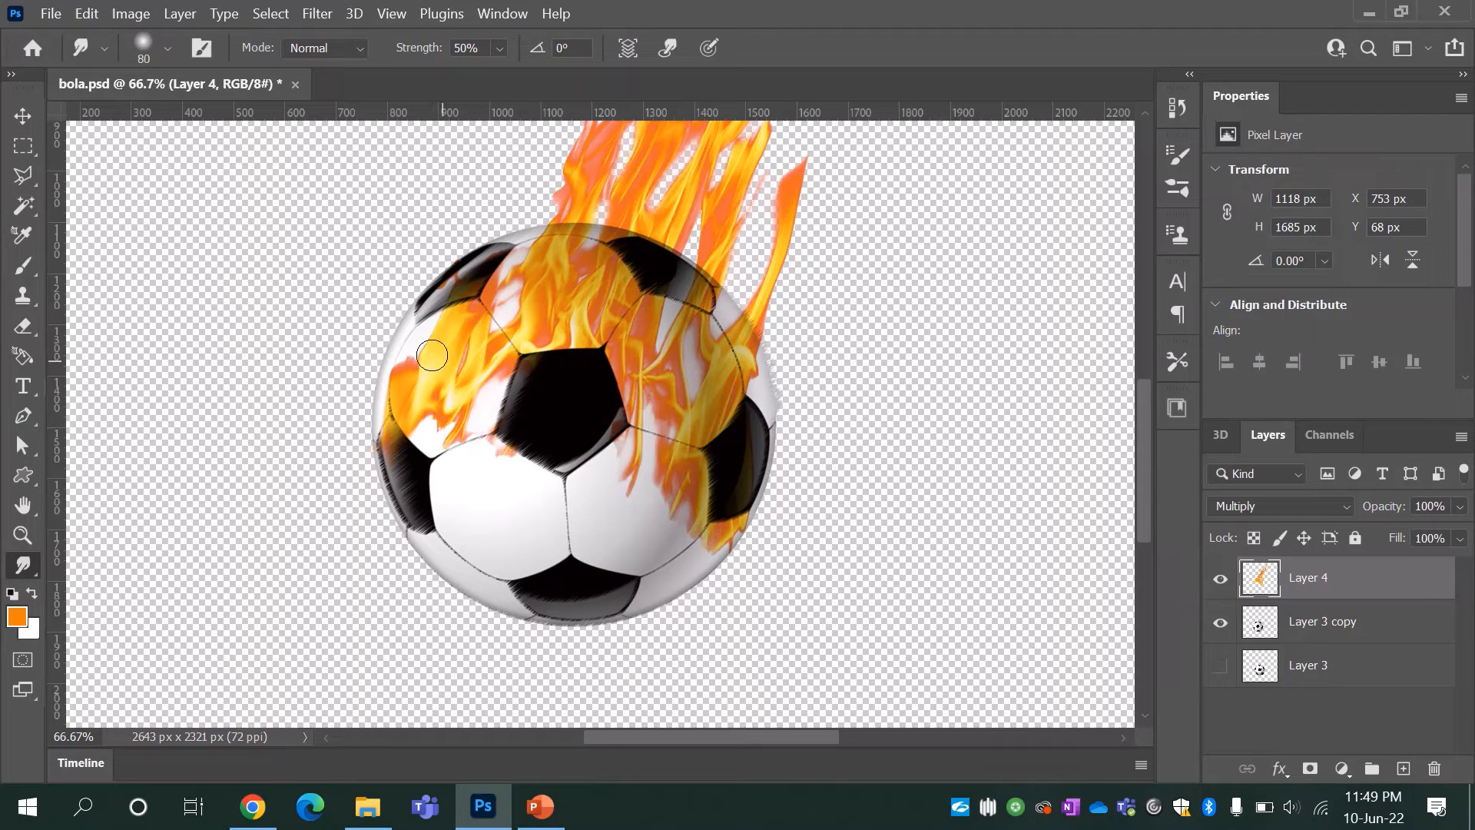
pyautogui.moveTo(706, 501)
pyautogui.mouseDown()
pyautogui.moveTo(623, 583)
pyautogui.moveTo(705, 578)
pyautogui.moveTo(723, 530)
pyautogui.moveTo(696, 565)
pyautogui.mouseUp()
pyautogui.moveTo(678, 464); pyautogui.dragTo(663, 498)
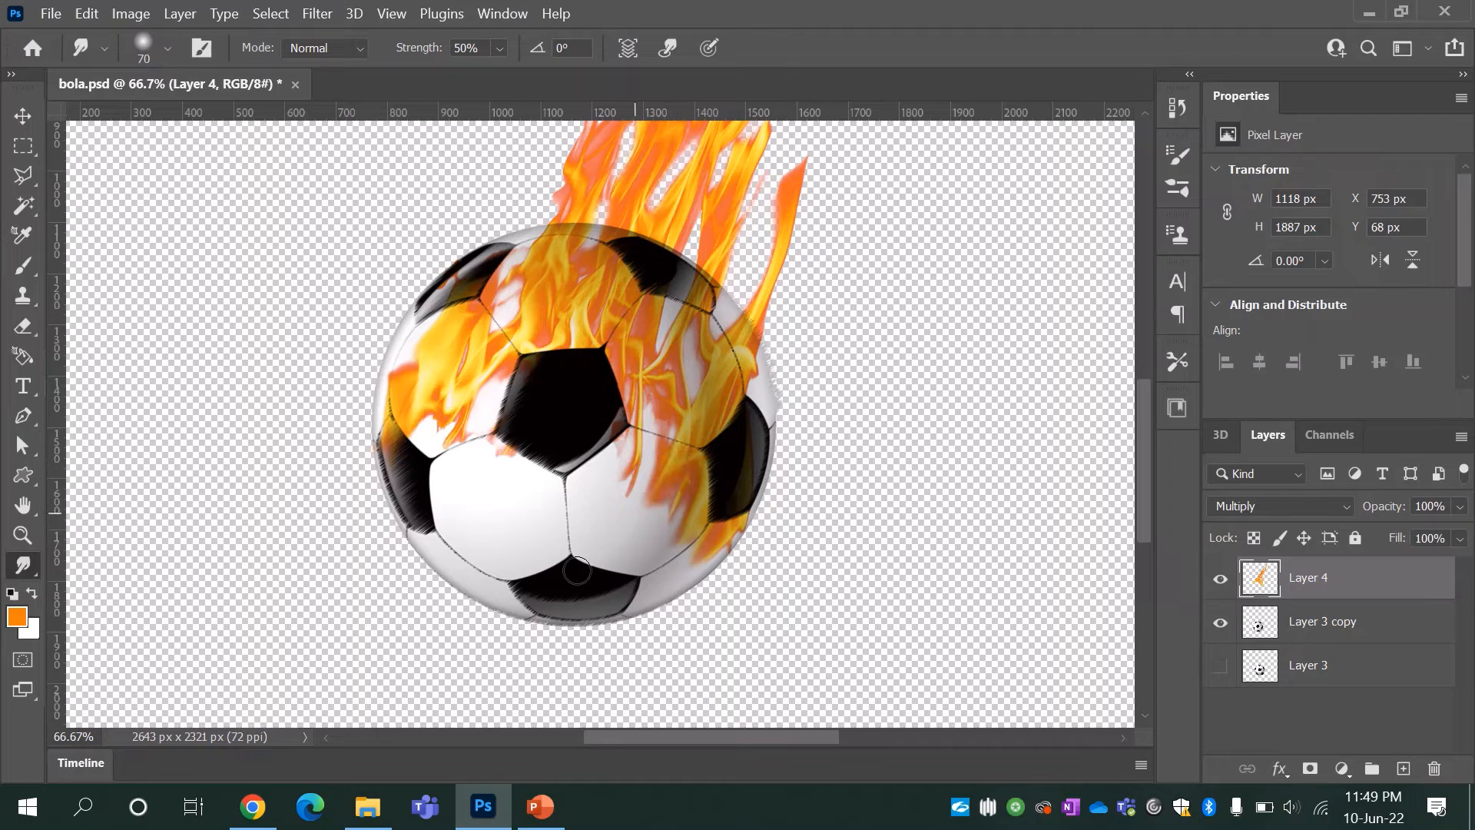
# - Smudge the remaining flame tips around the central black patch and left edge downward over the ball with a 70 px brush
pyautogui.moveTo(458, 421); pyautogui.dragTo(456, 465)
pyautogui.moveTo(636, 409)
pyautogui.mouseDown()
pyautogui.moveTo(607, 454)
pyautogui.moveTo(626, 492)
pyautogui.moveTo(607, 501)
pyautogui.mouseUp()
pyautogui.moveTo(389, 436); pyautogui.dragTo(376, 466)
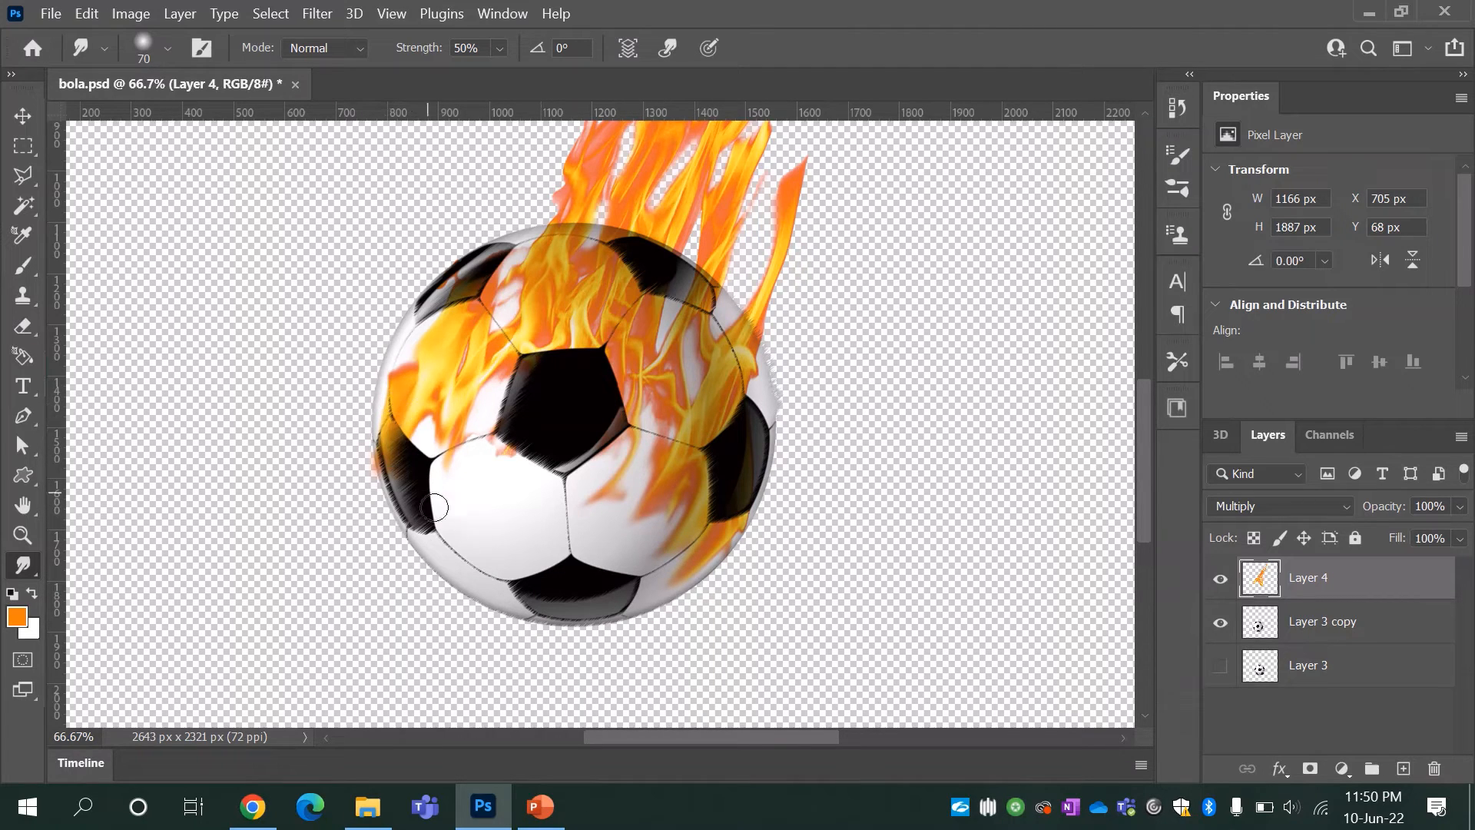
pyautogui.moveTo(434, 439); pyautogui.dragTo(429, 462)
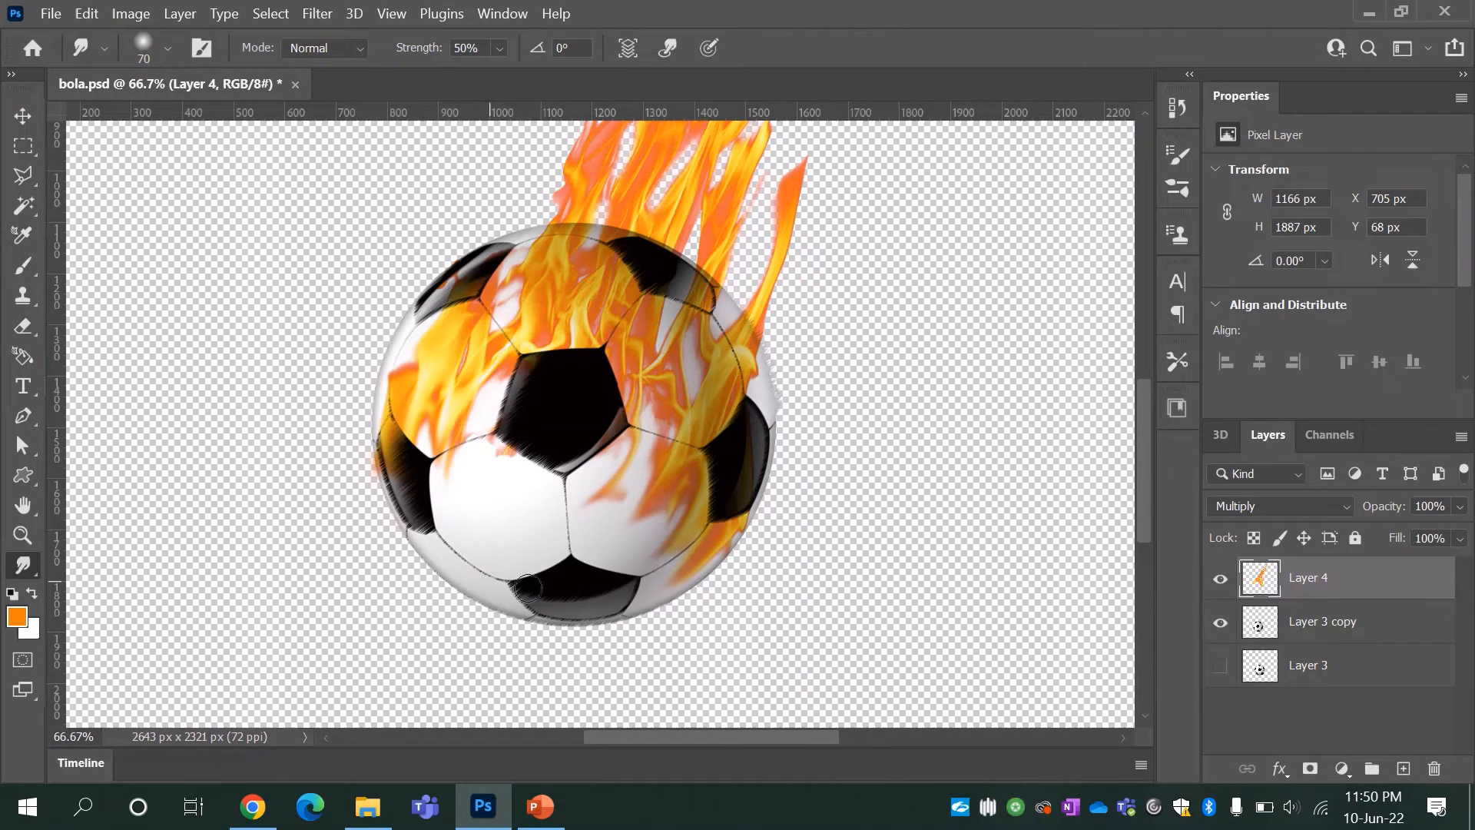
pyautogui.moveTo(652, 544); pyautogui.dragTo(544, 531)
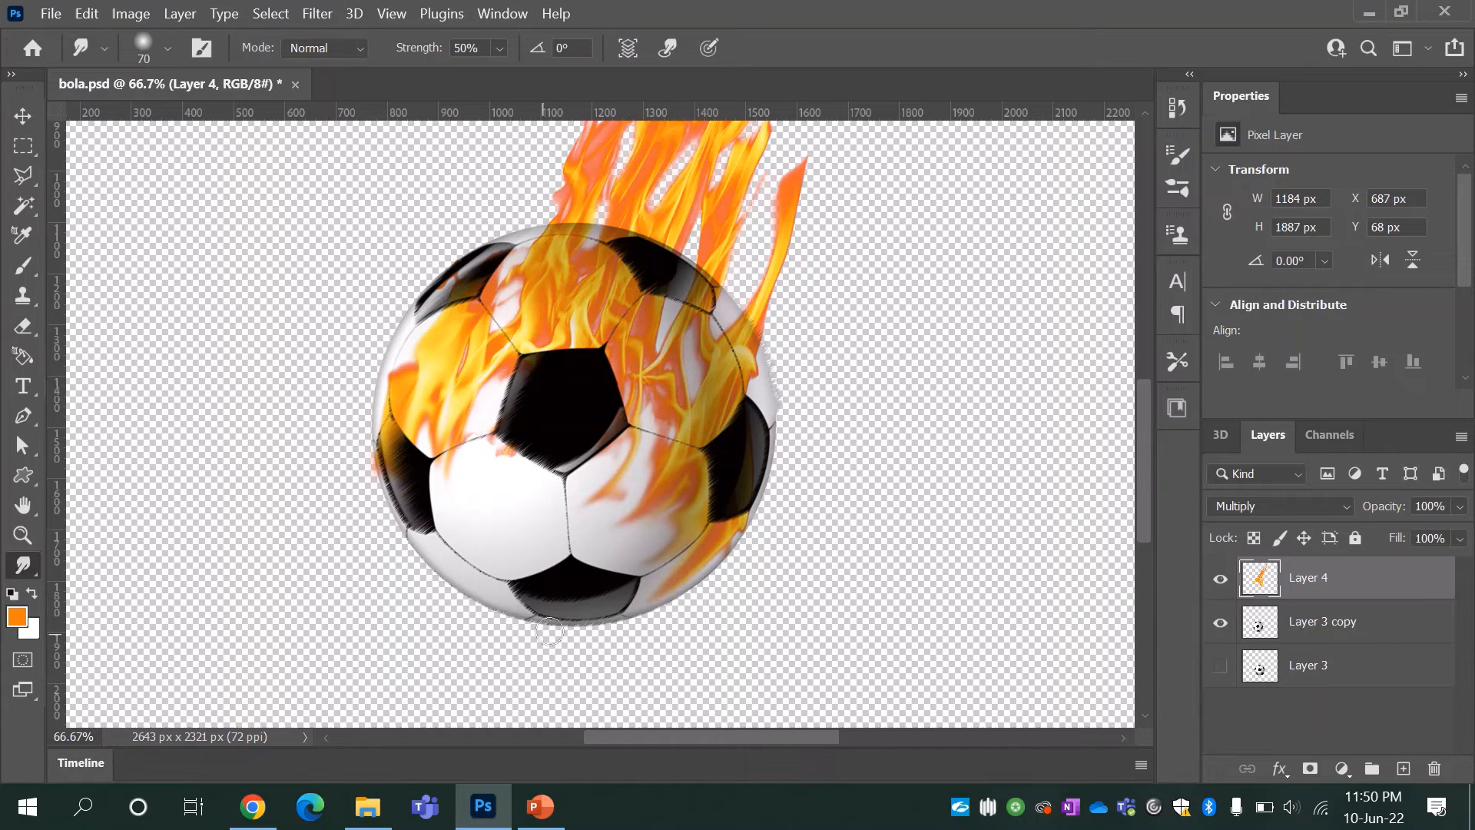
pyautogui.moveTo(496, 444); pyautogui.dragTo(452, 549)
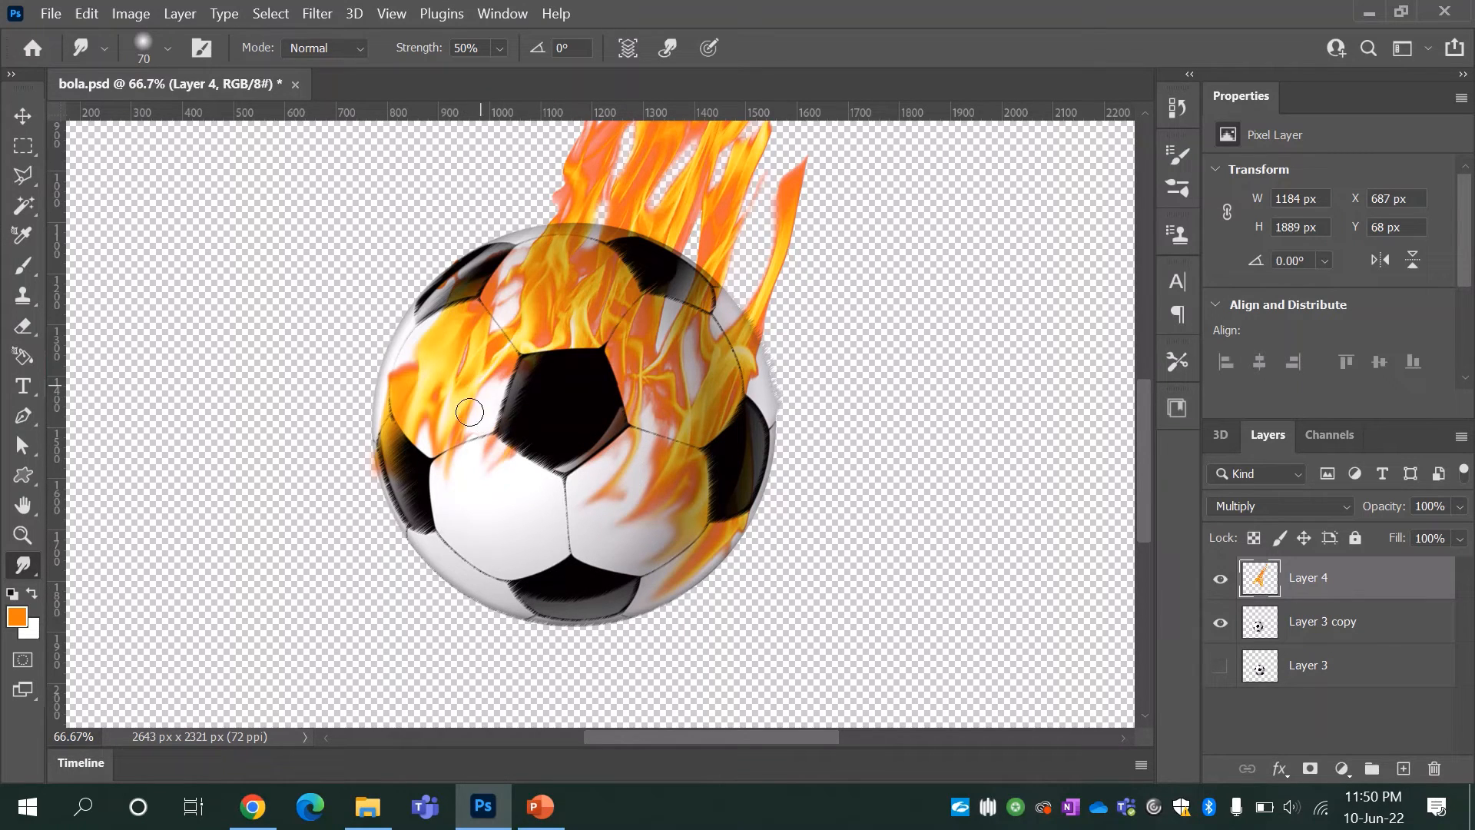
pyautogui.moveTo(470, 412)
pyautogui.mouseDown()
pyautogui.moveTo(424, 439)
pyautogui.moveTo(458, 487)
pyautogui.mouseUp()
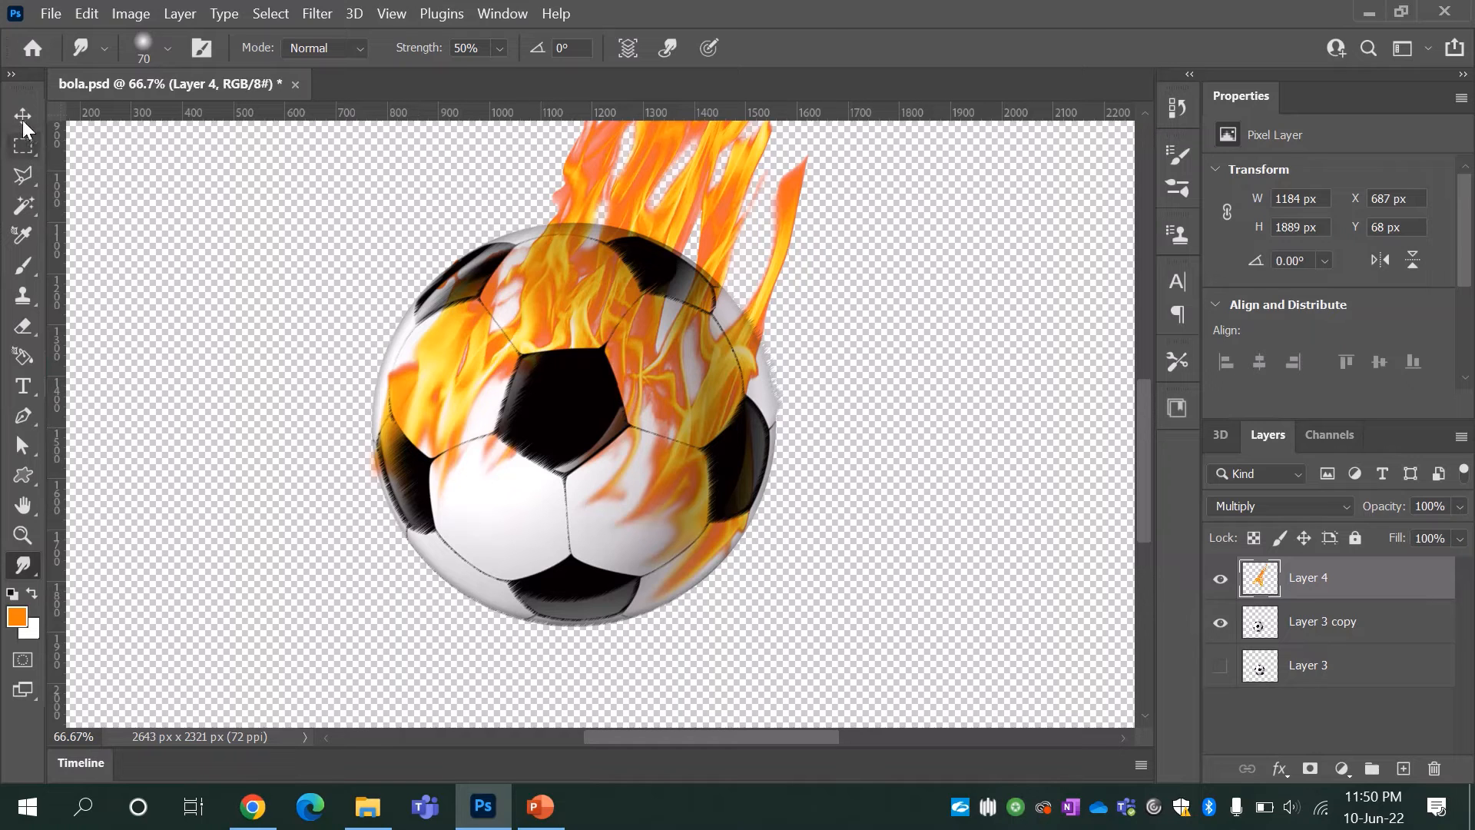
# - Draw a green rectangle covering the whole canvas, about 2644 by 2327 px, directly above Layer 3 and behind the ball copy
pyautogui.press('z')
pyautogui.keyDown('alt'); pyautogui.click(593, 355); pyautogui.keyUp('alt')
pyautogui.keyDown('alt'); pyautogui.click(593, 355); pyautogui.keyUp('alt')
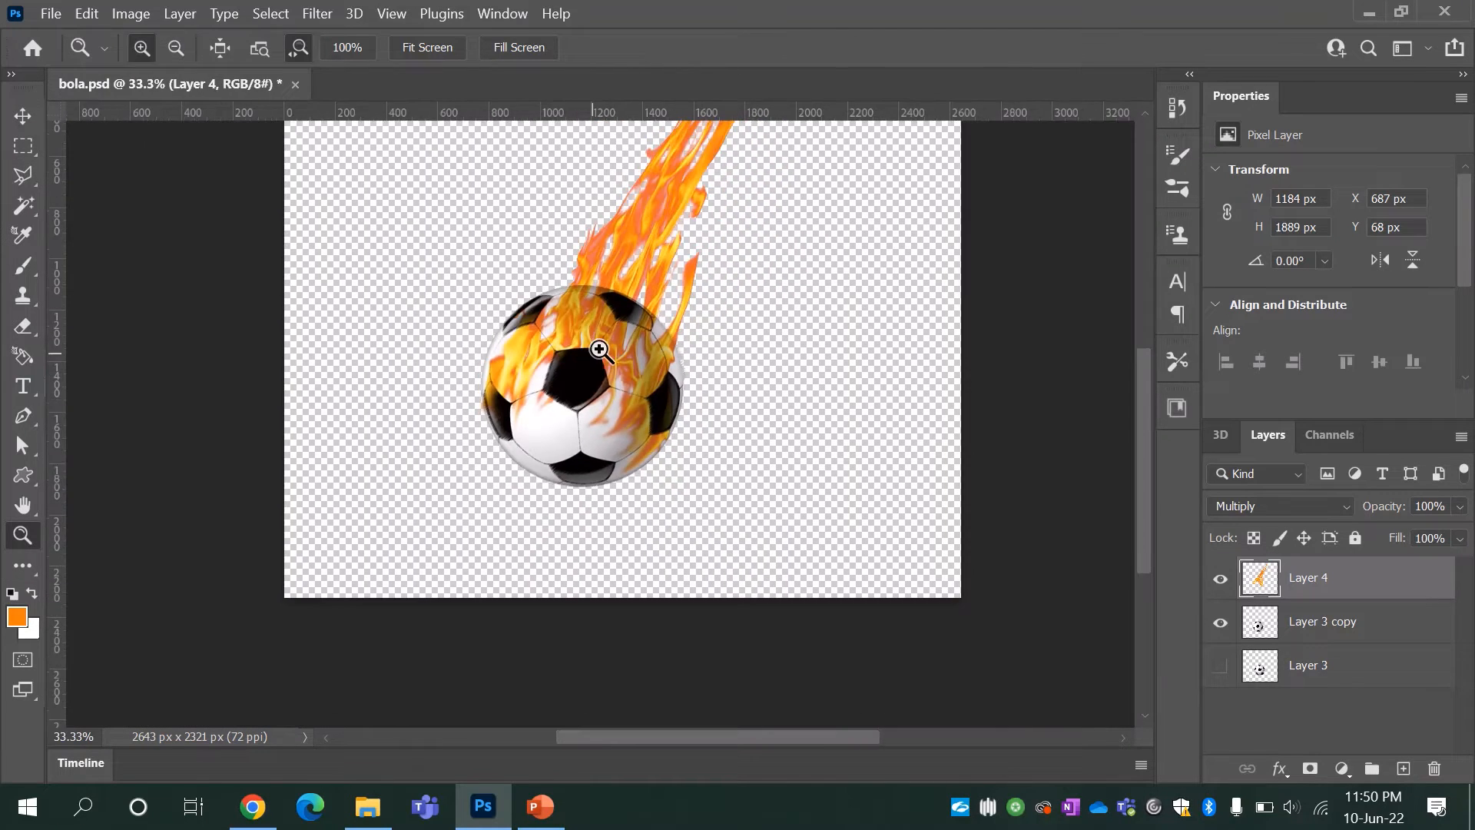
pyautogui.keyDown('alt'); pyautogui.click(593, 355); pyautogui.keyUp('alt')
pyautogui.moveTo(634, 330); pyautogui.dragTo(605, 392)
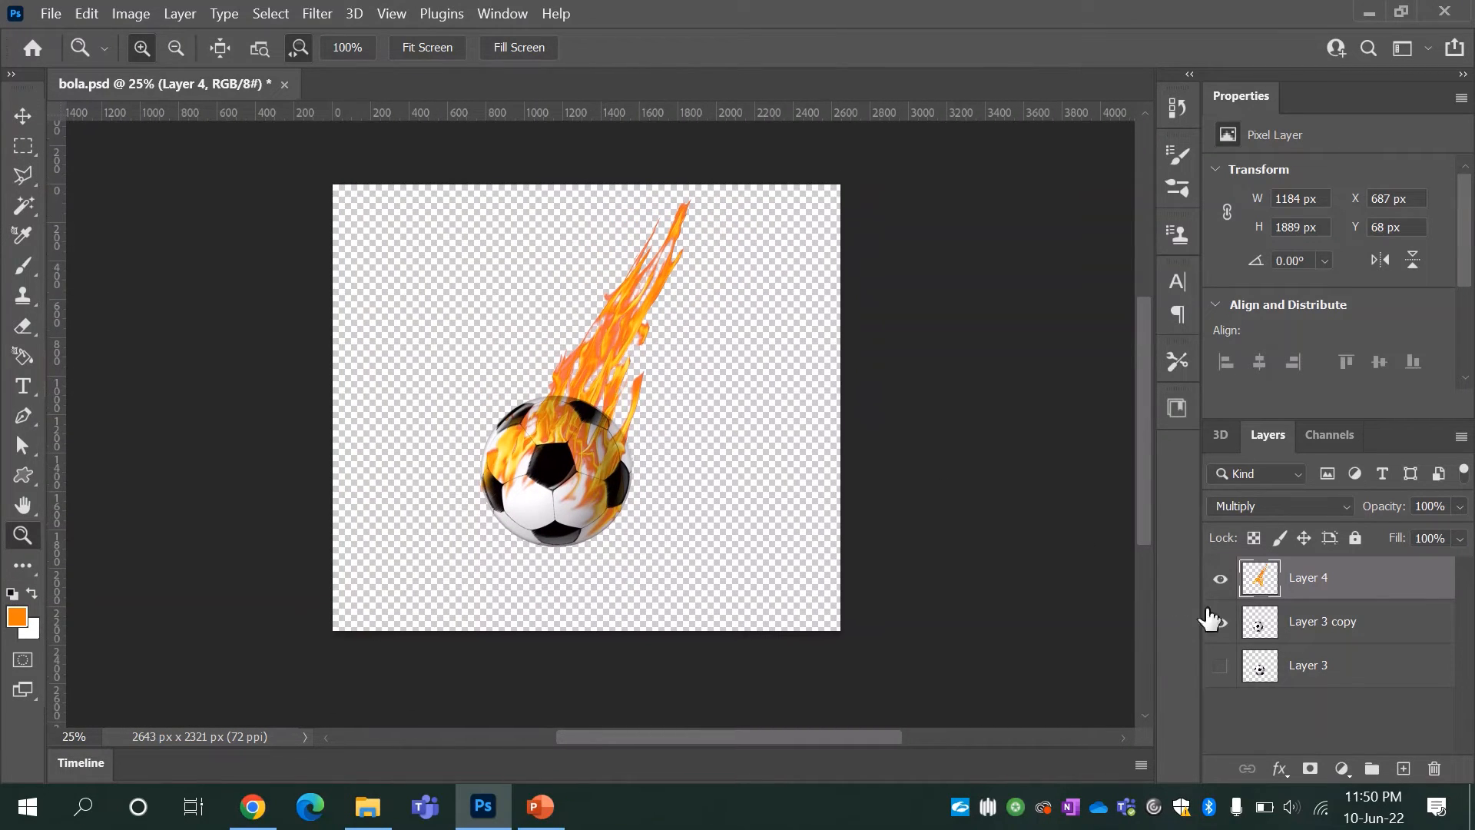
pyautogui.click(1350, 671)
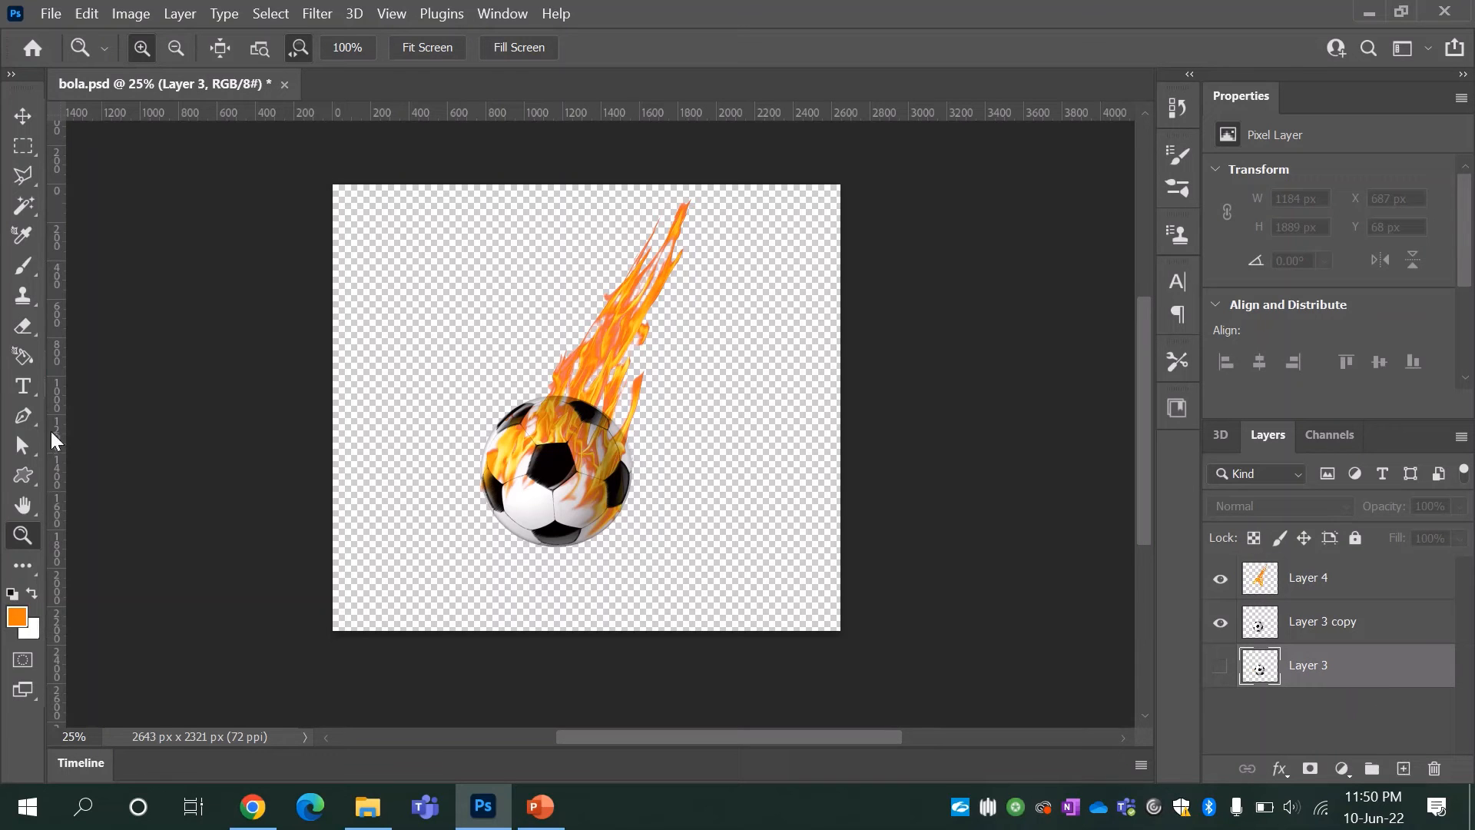
pyautogui.click(24, 472)
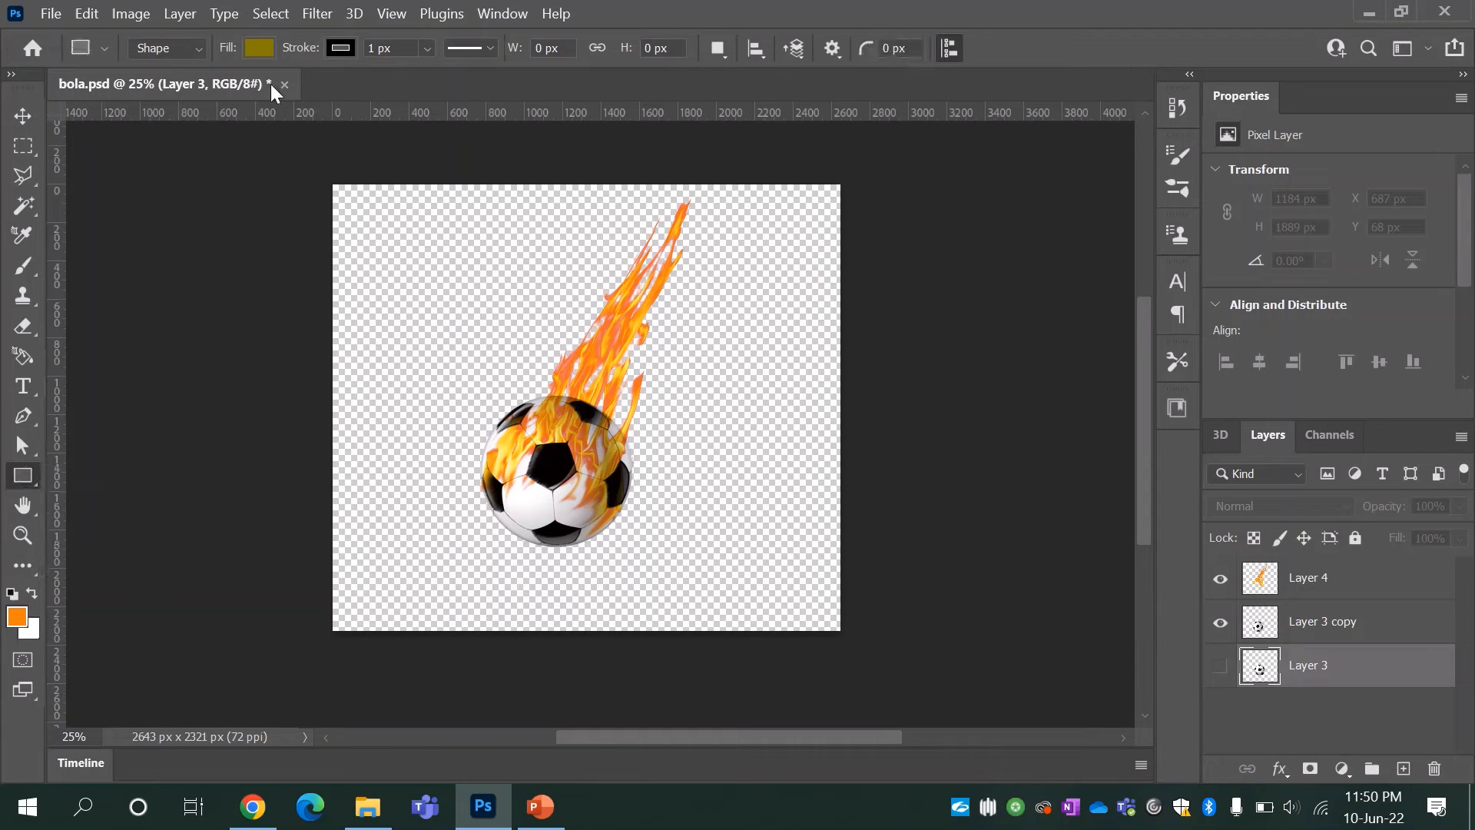
pyautogui.click(266, 50)
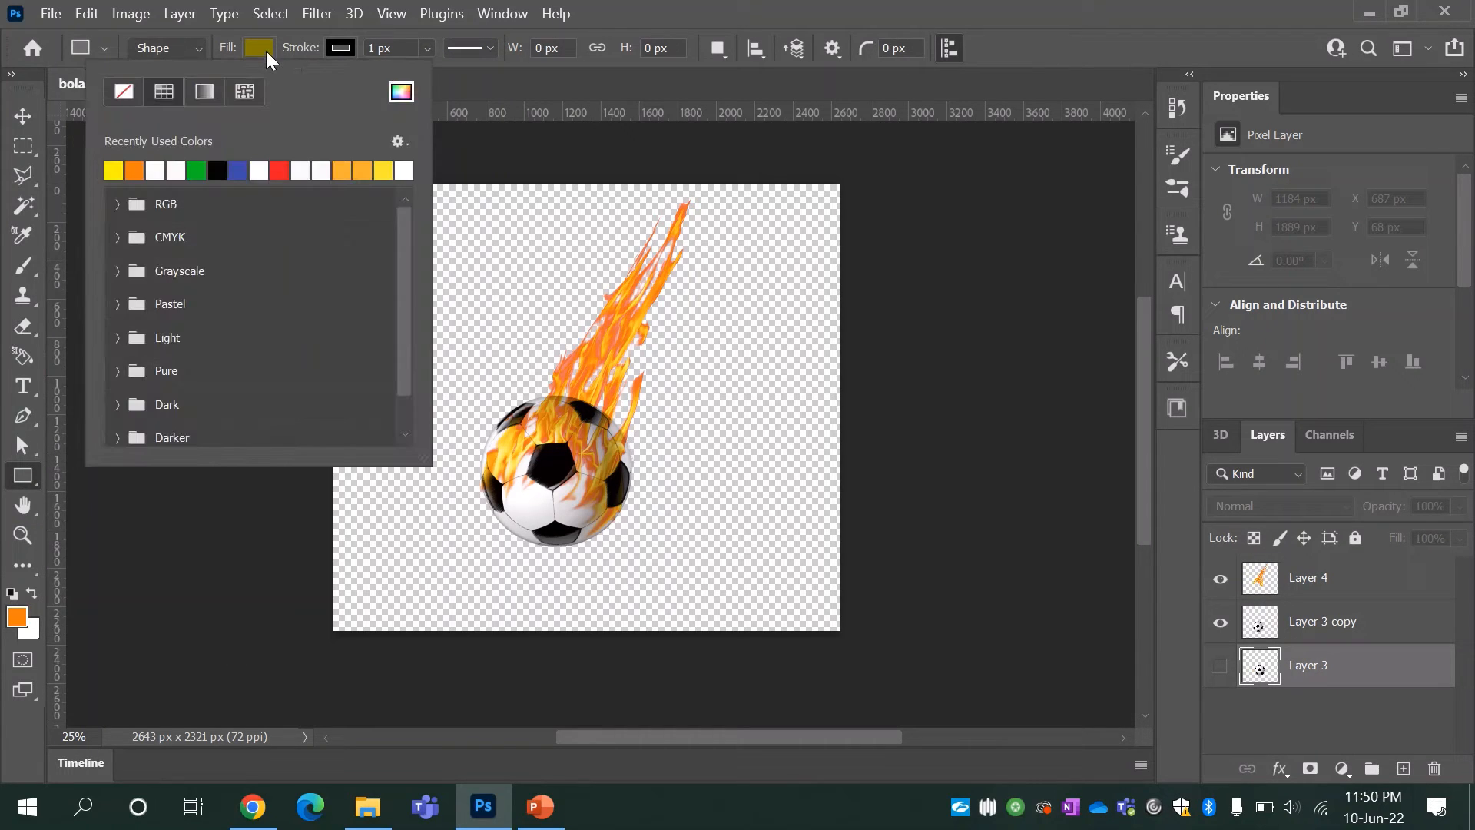
pyautogui.click(198, 170)
pyautogui.click(475, 174)
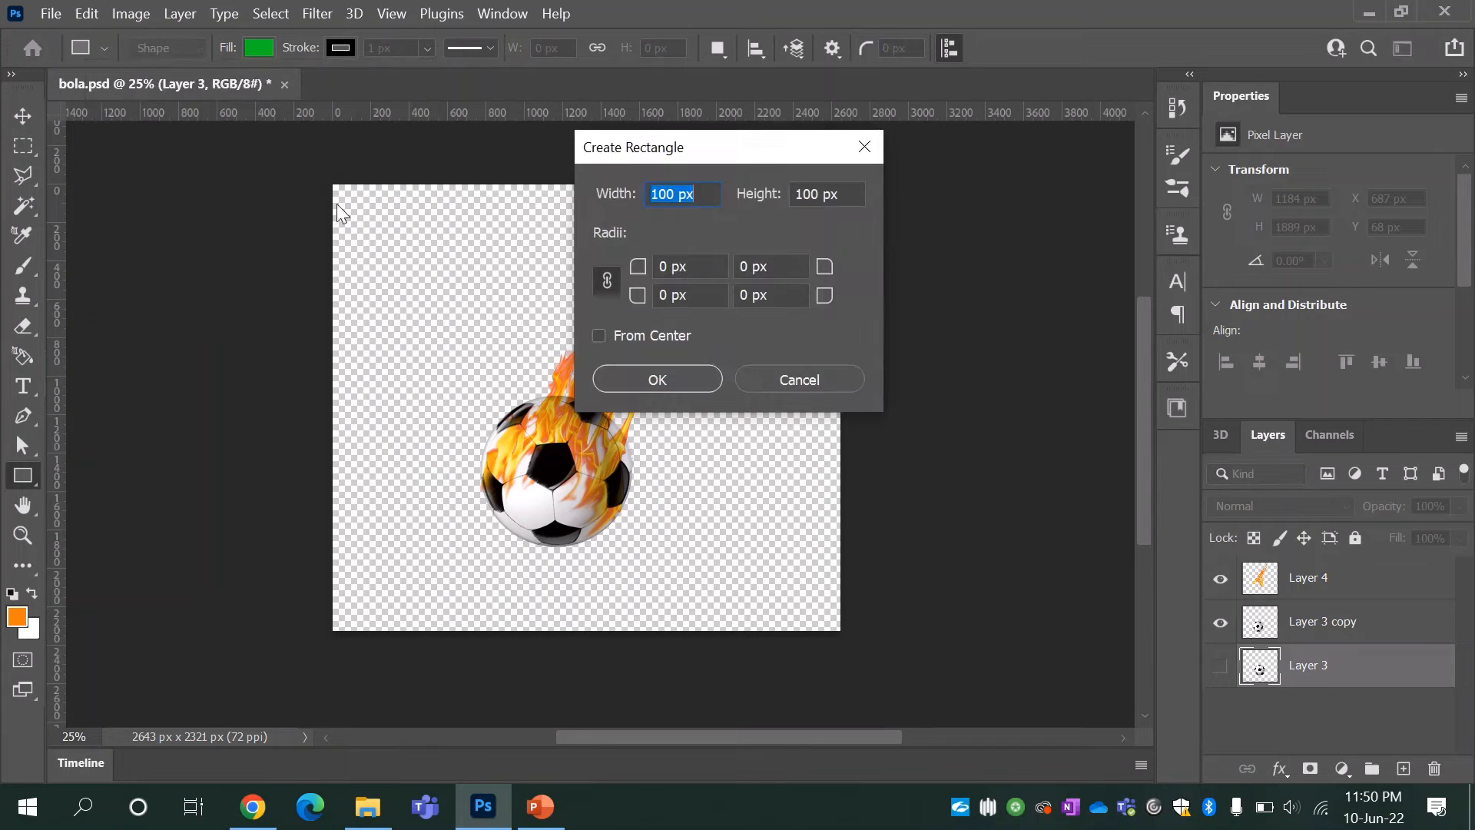
pyautogui.click(790, 378)
pyautogui.moveTo(333, 186); pyautogui.dragTo(839, 631)
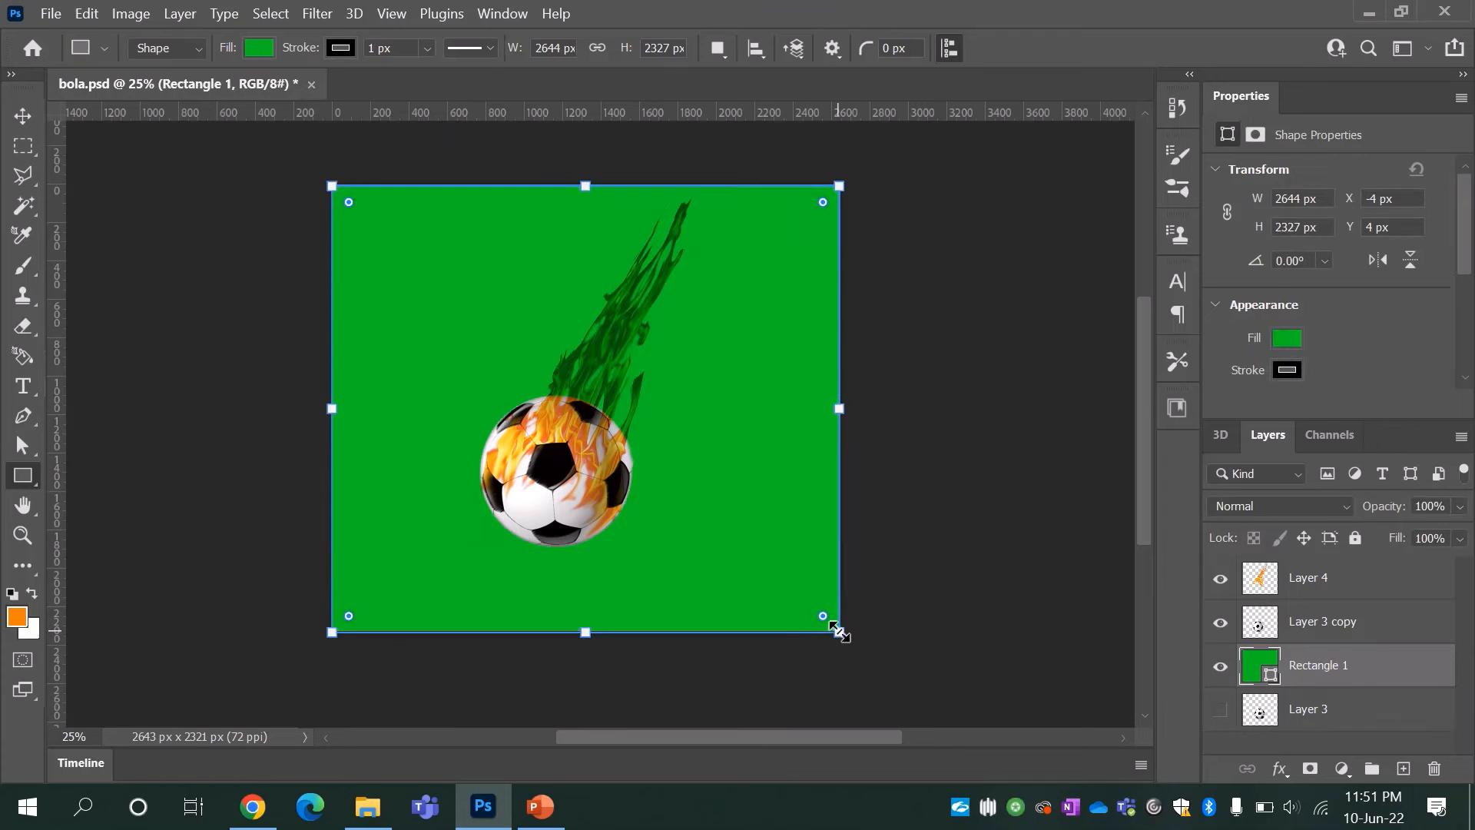
pyautogui.press('v')
pyautogui.click(883, 527)
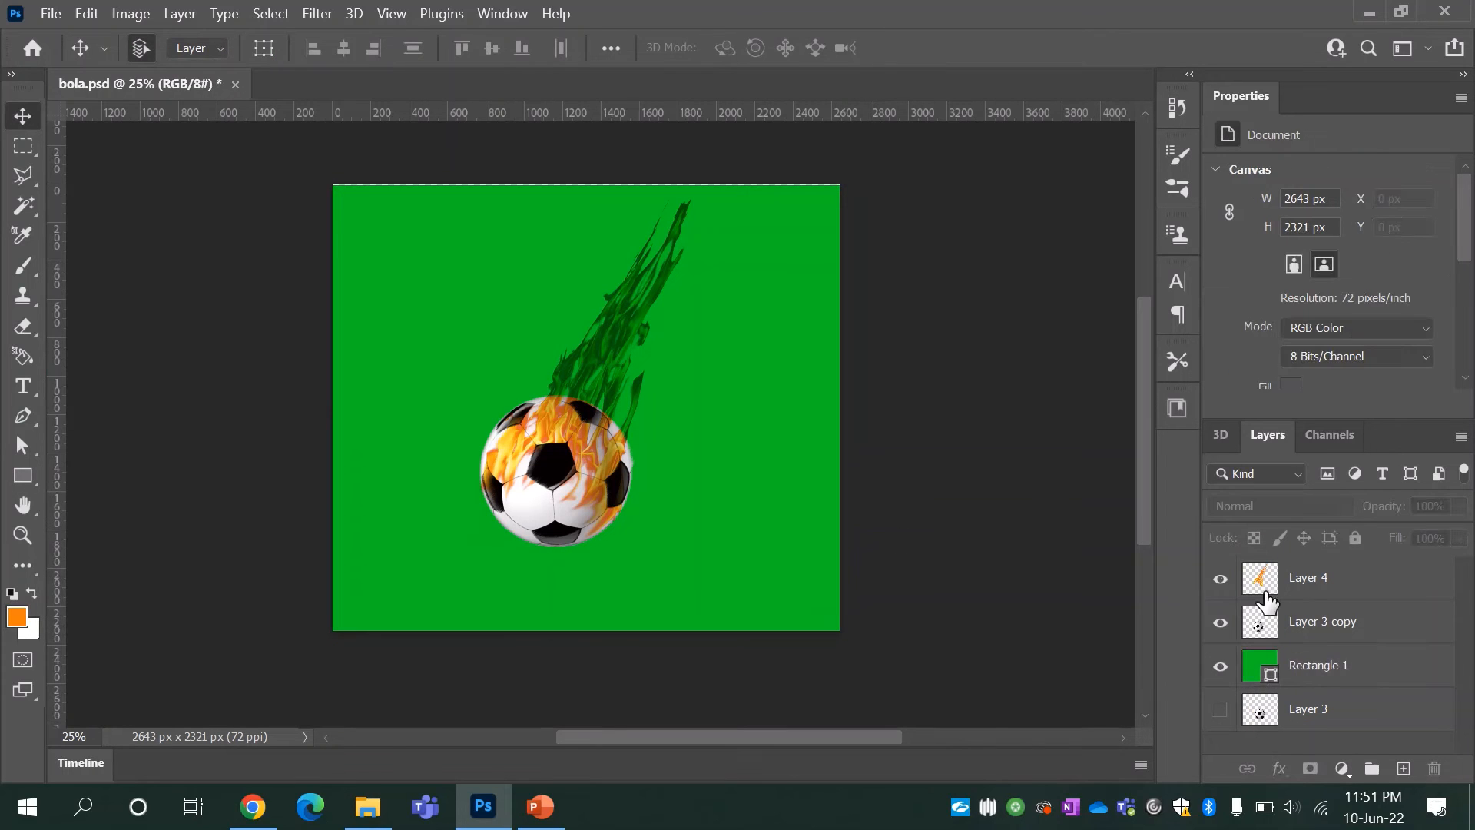
# - Duplicate the Layer 4 flame and place the copy between Layer 3 copy and the green rectangle
pyautogui.click(1361, 585)
pyautogui.rightClick(1399, 584)
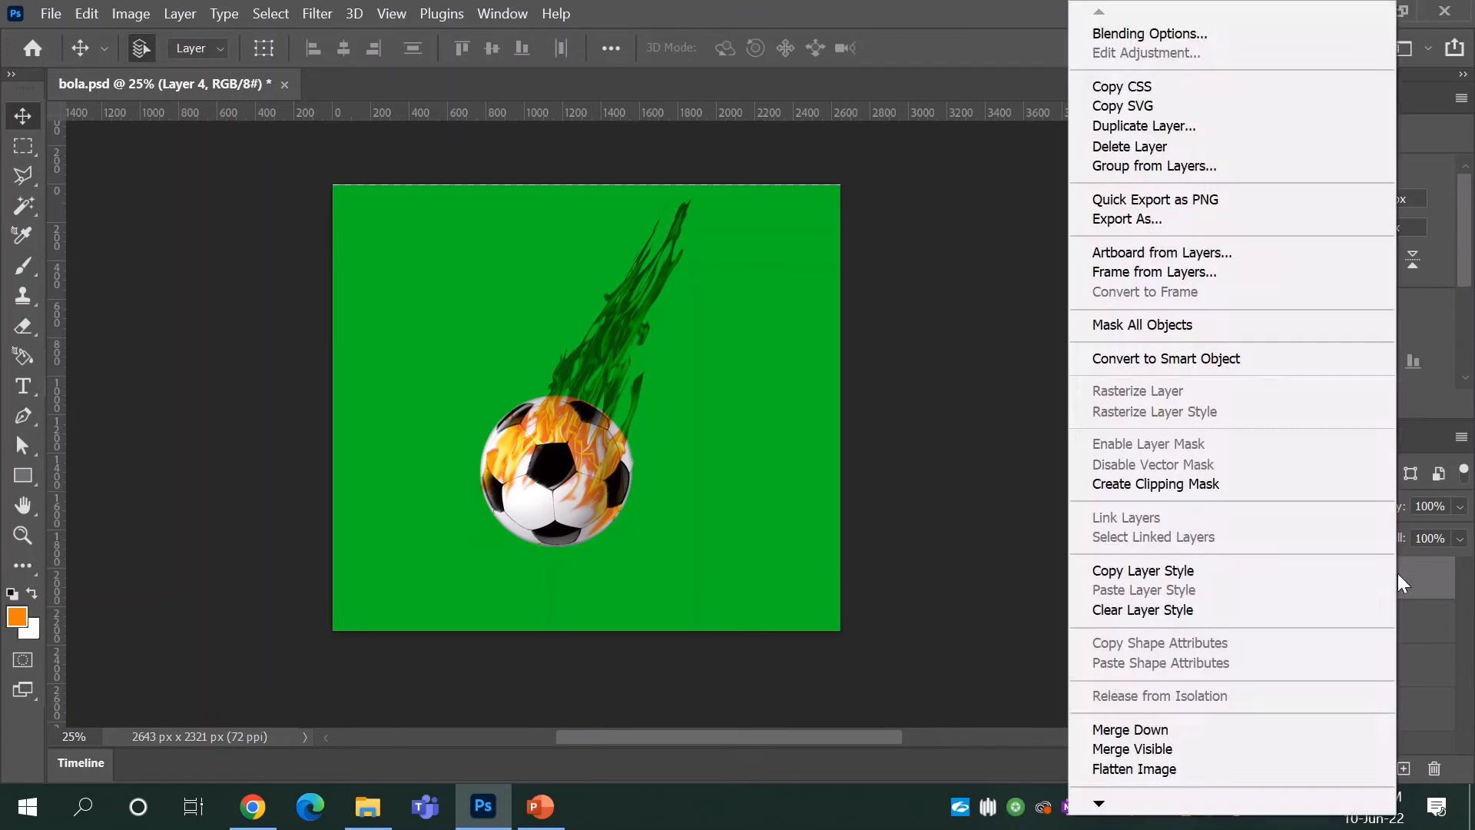
pyautogui.click(1147, 128)
pyautogui.click(928, 204)
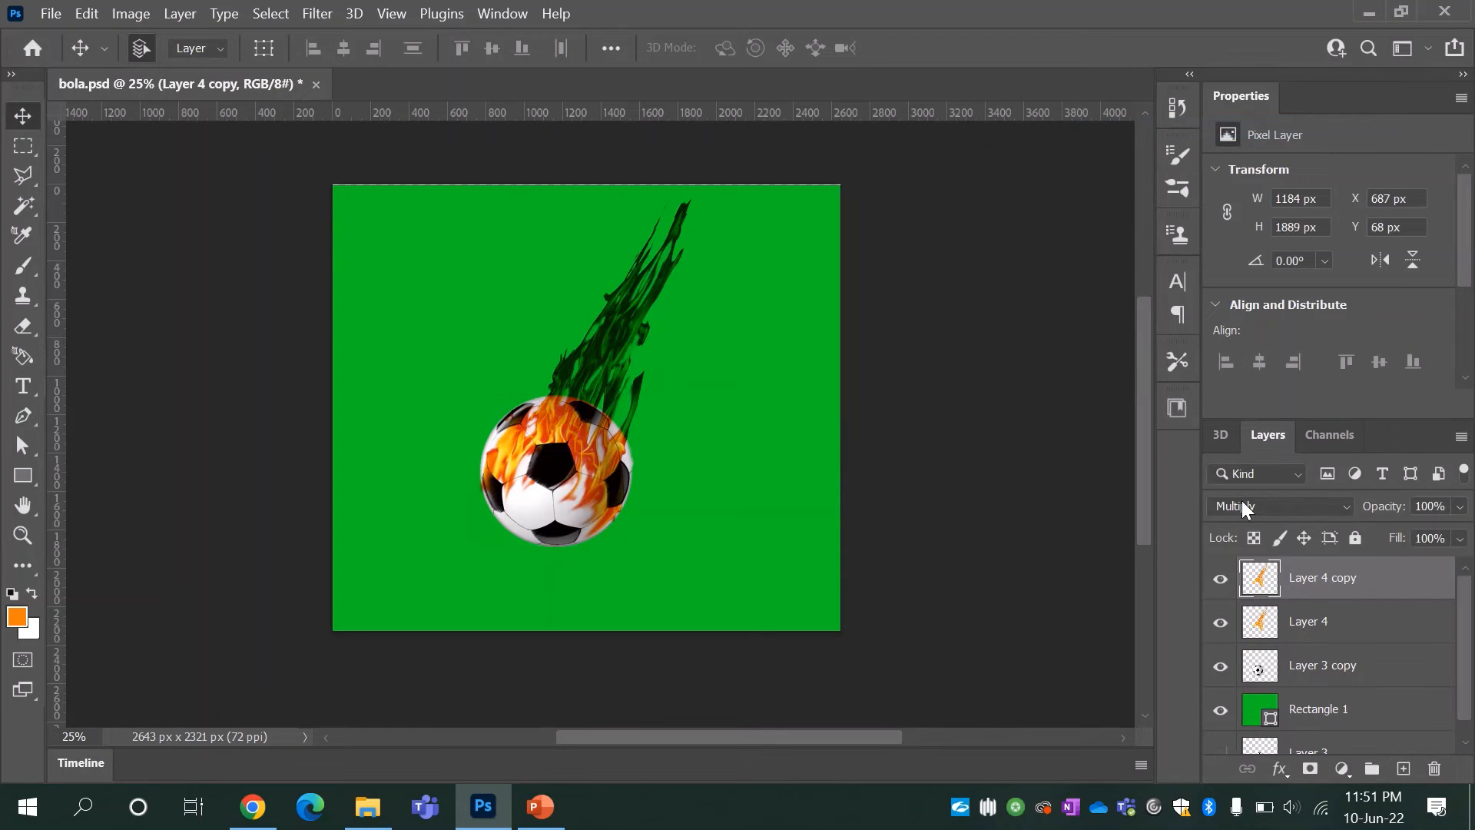
pyautogui.moveTo(1375, 587); pyautogui.dragTo(1388, 695)
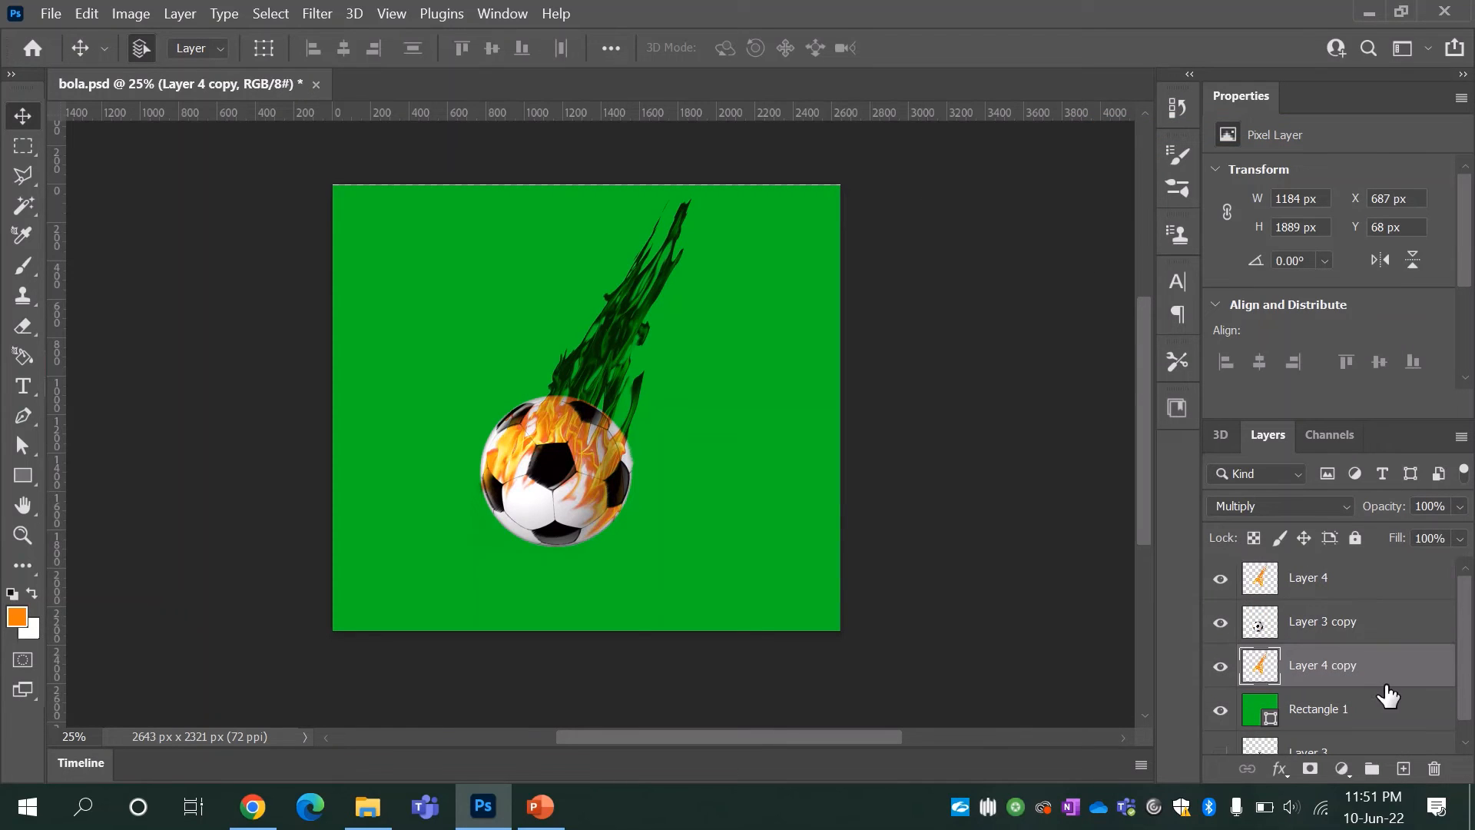
# - Add a Color Overlay to Layer 4 copy and set its color to near-white #fcfcfb
pyautogui.doubleClick(1406, 667)
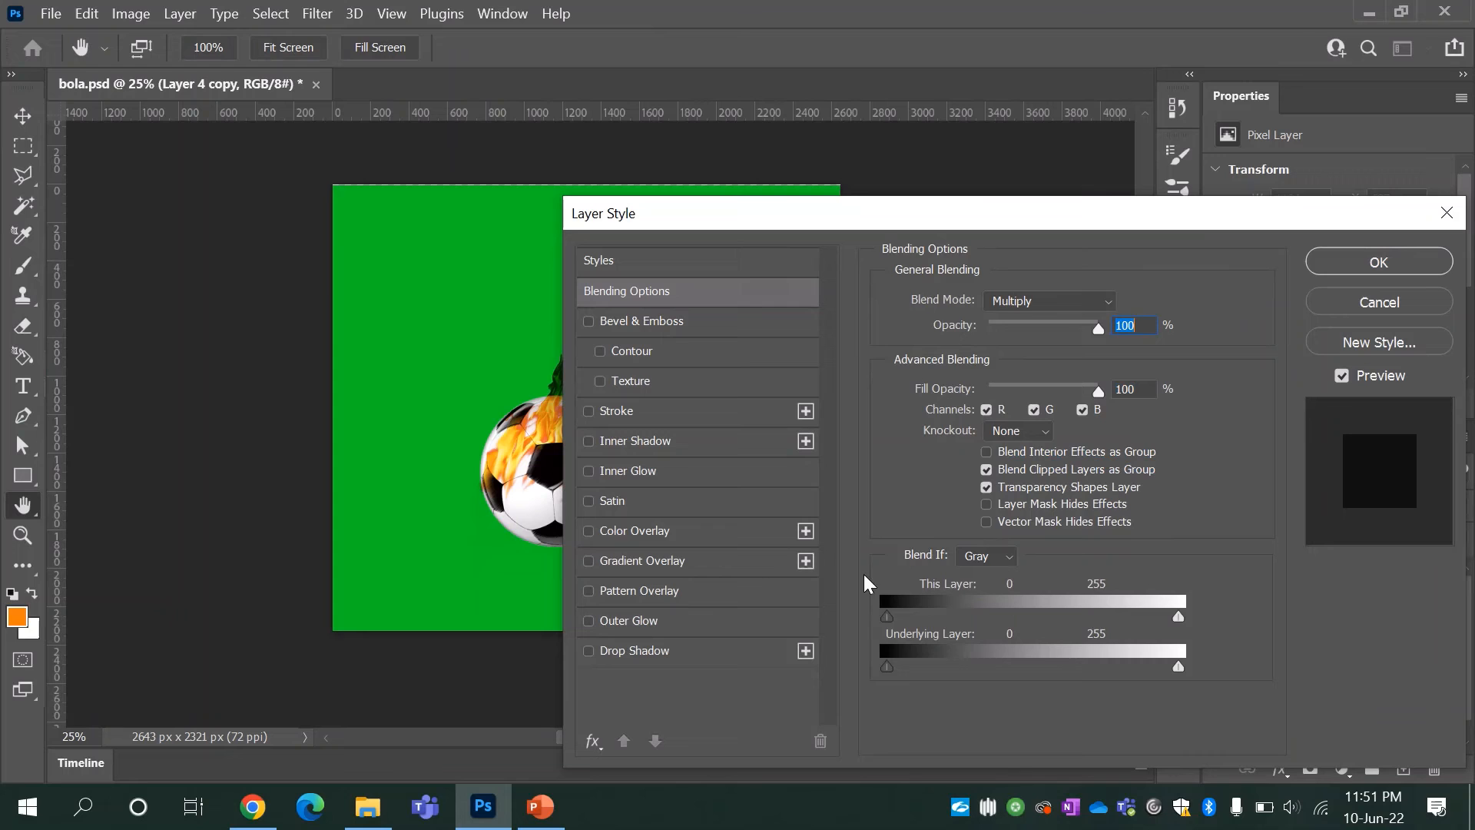
pyautogui.click(665, 532)
pyautogui.click(1121, 309)
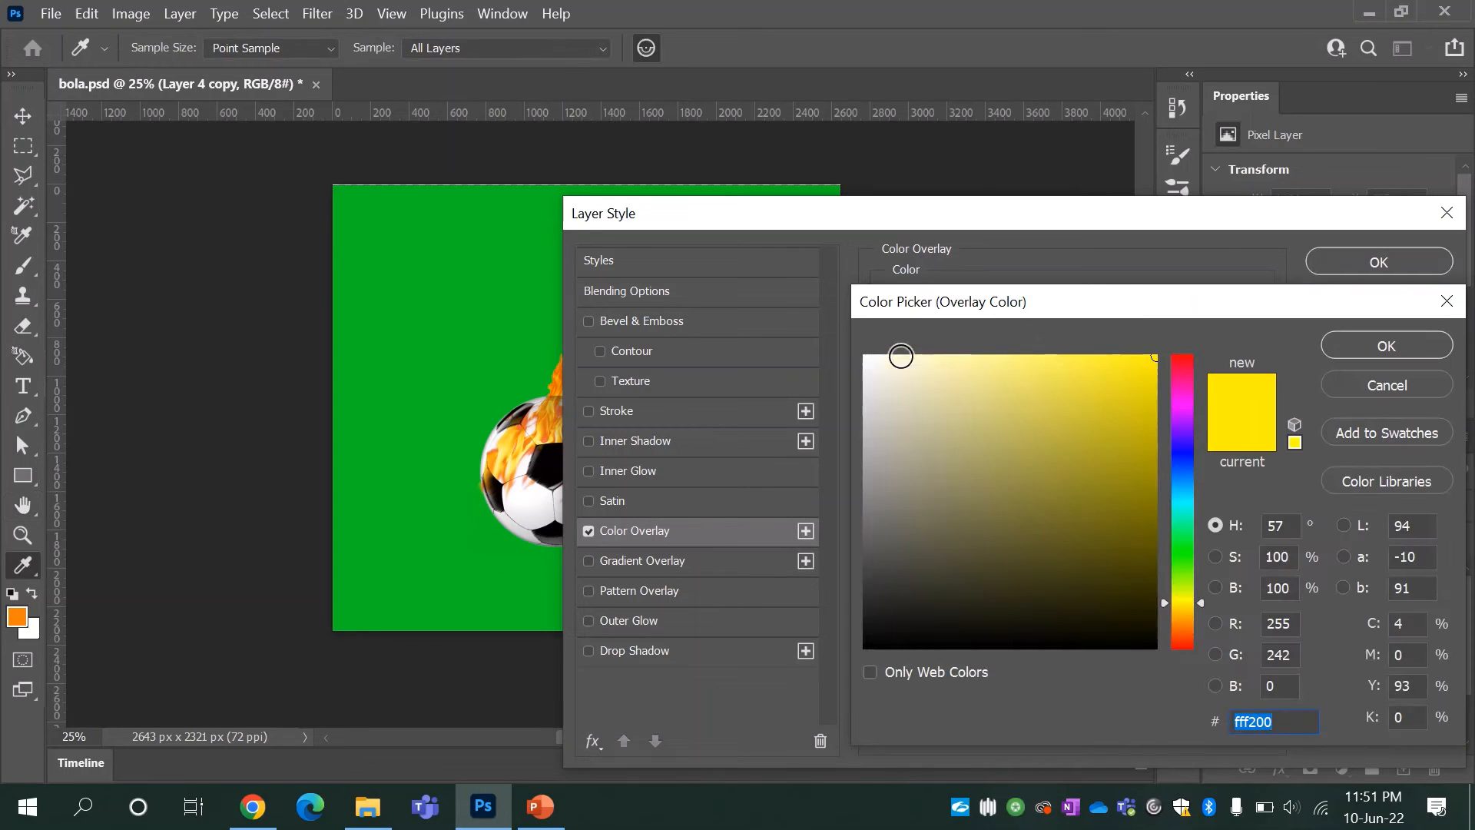
pyautogui.click(866, 364)
pyautogui.click(865, 355)
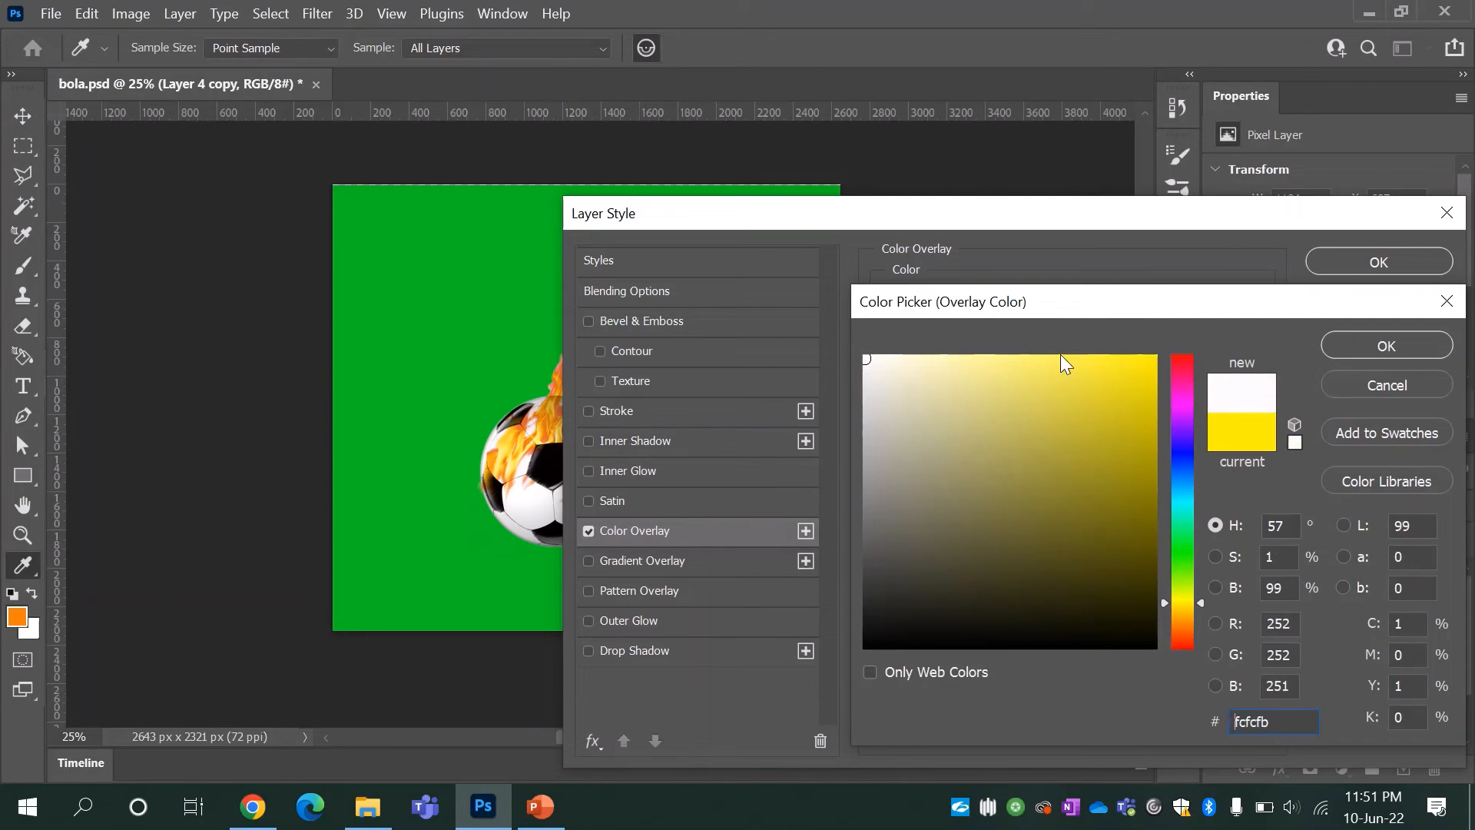
pyautogui.click(1386, 348)
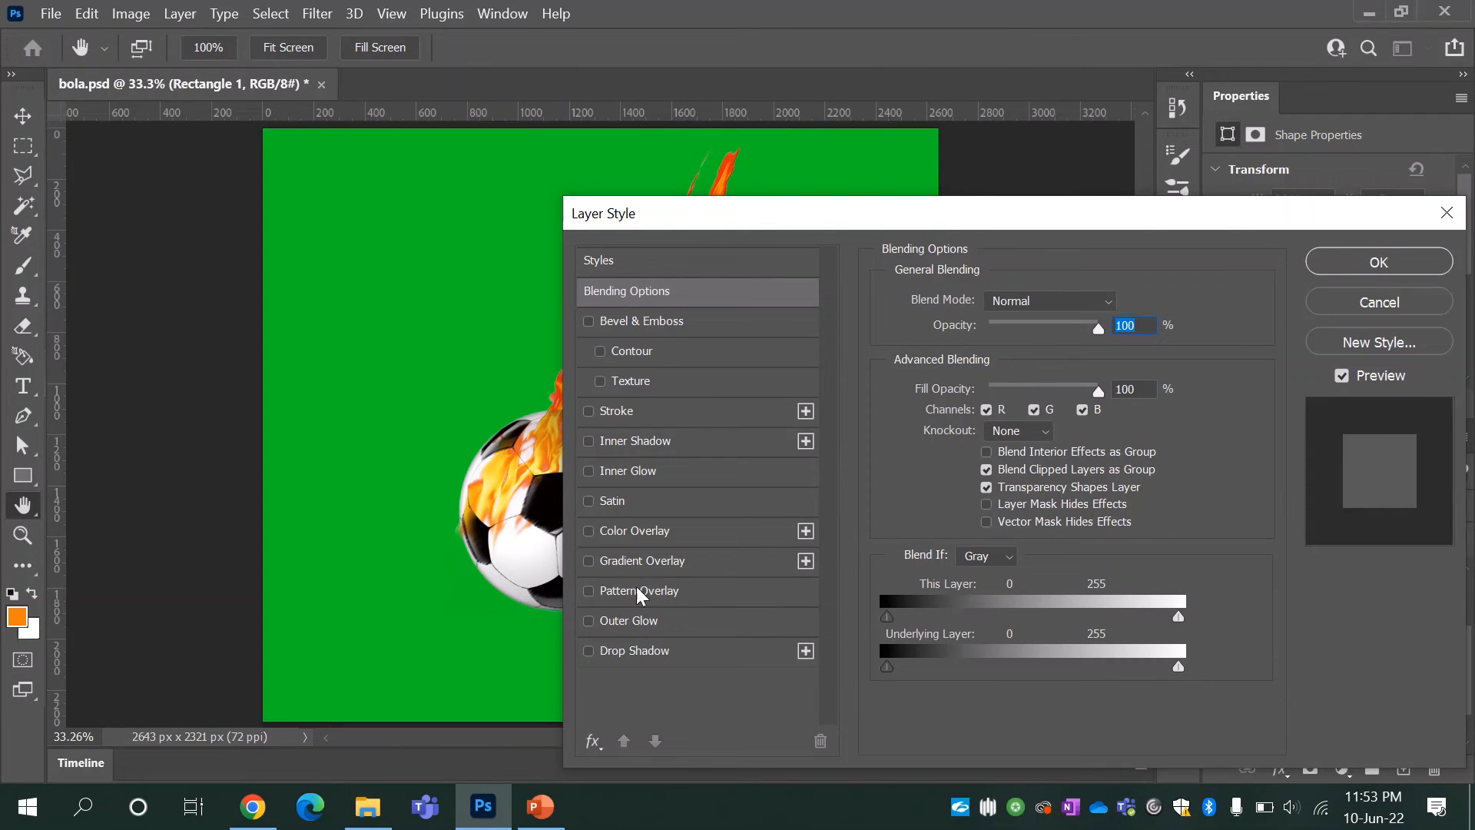
# - Apply a white Color Overlay to the green background rectangle
pyautogui.click(644, 528)
pyautogui.click(1380, 262)
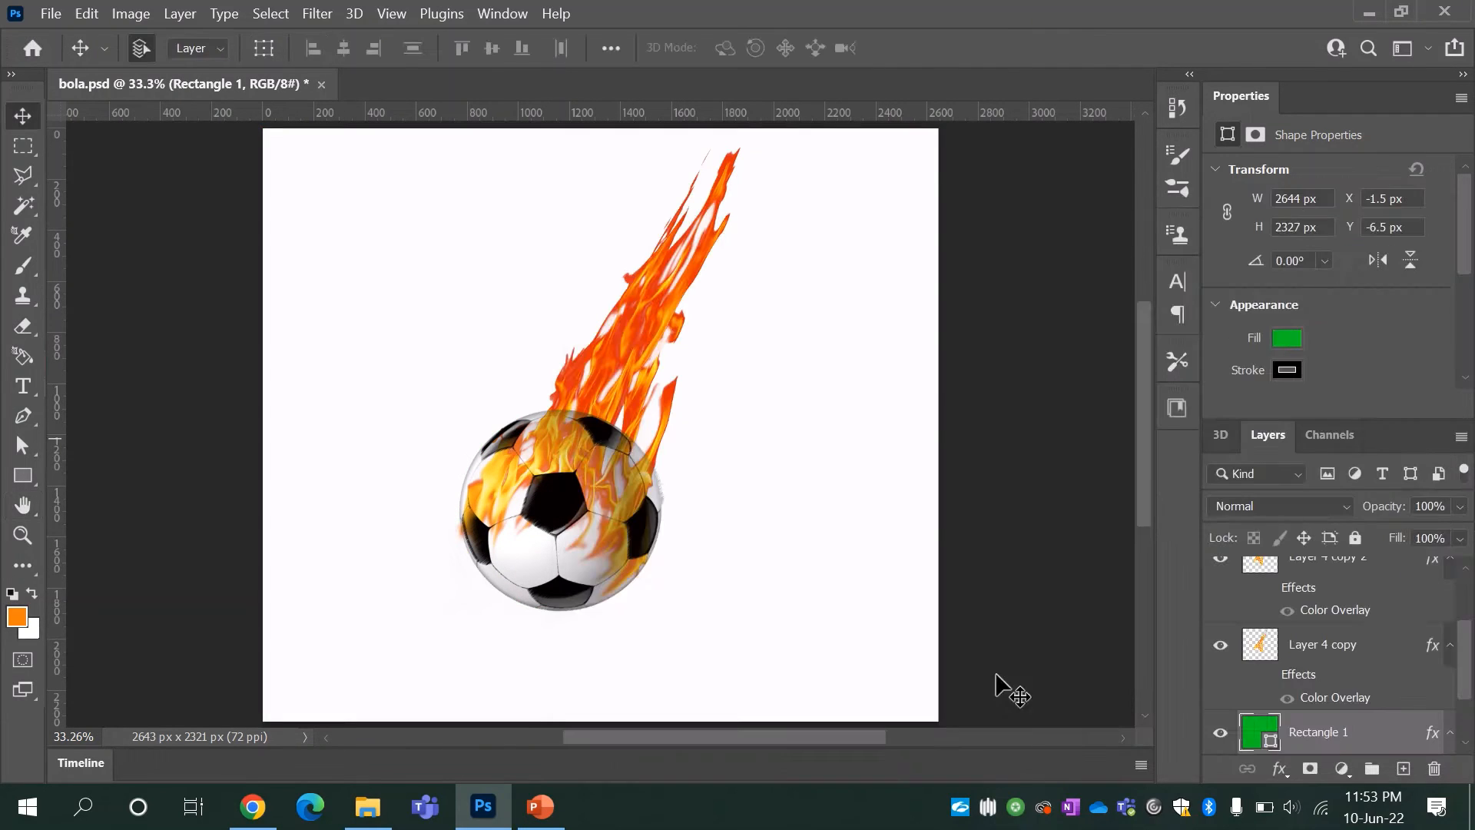
# - Nudge the Layer 4 copy flame to the right to X 690 px
pyautogui.click(1220, 644)
pyautogui.click(1322, 644)
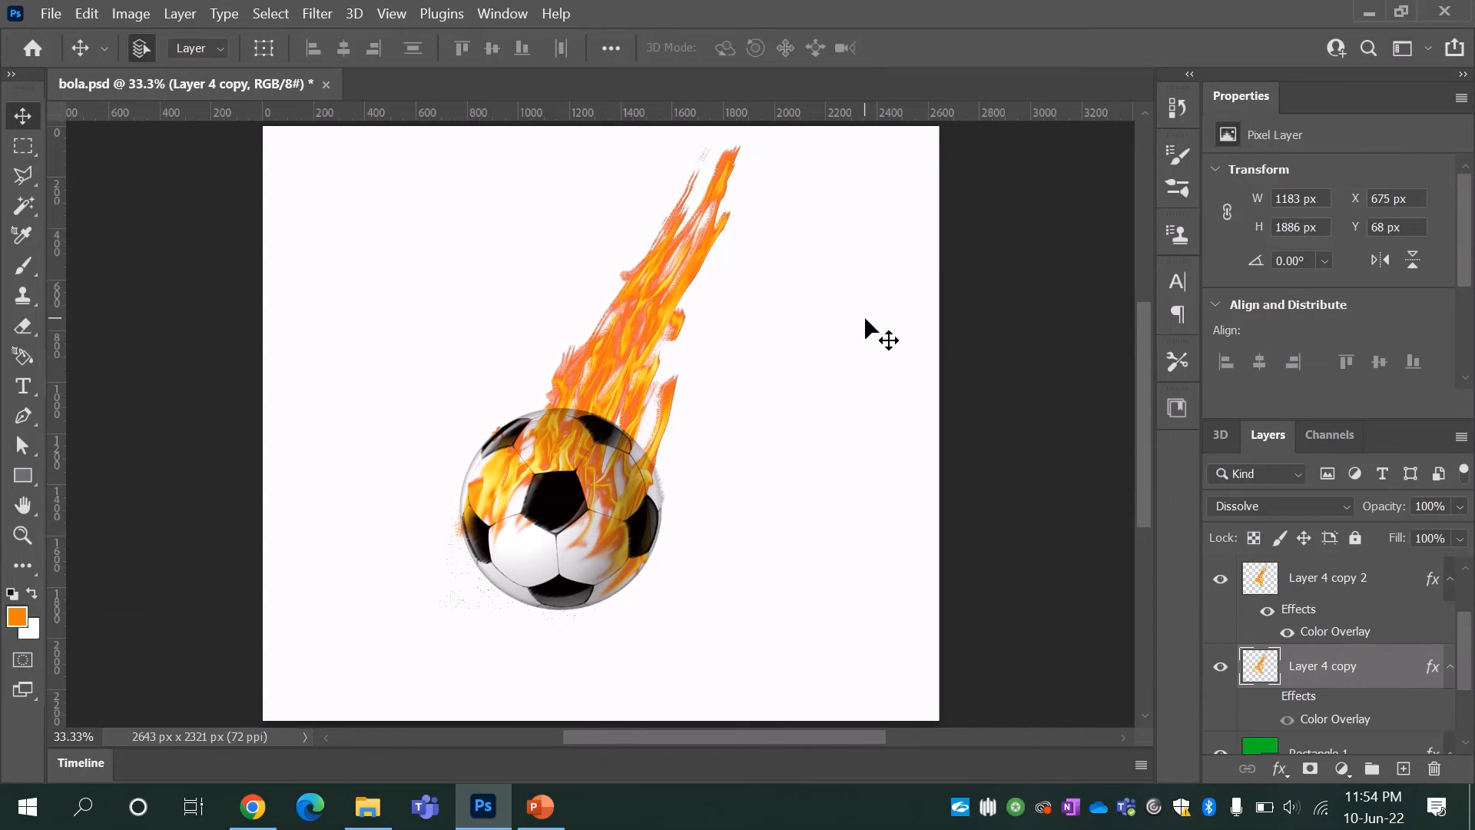
pyautogui.press('Right')
pyautogui.press('Right')
pyautogui.press('Right')
pyautogui.press('Right')
pyautogui.press('Right')
pyautogui.press('Right')
pyautogui.press('Right')
pyautogui.press('Right')
pyautogui.press('Right')
pyautogui.press('Right')
pyautogui.press('Right')
pyautogui.press('Right')
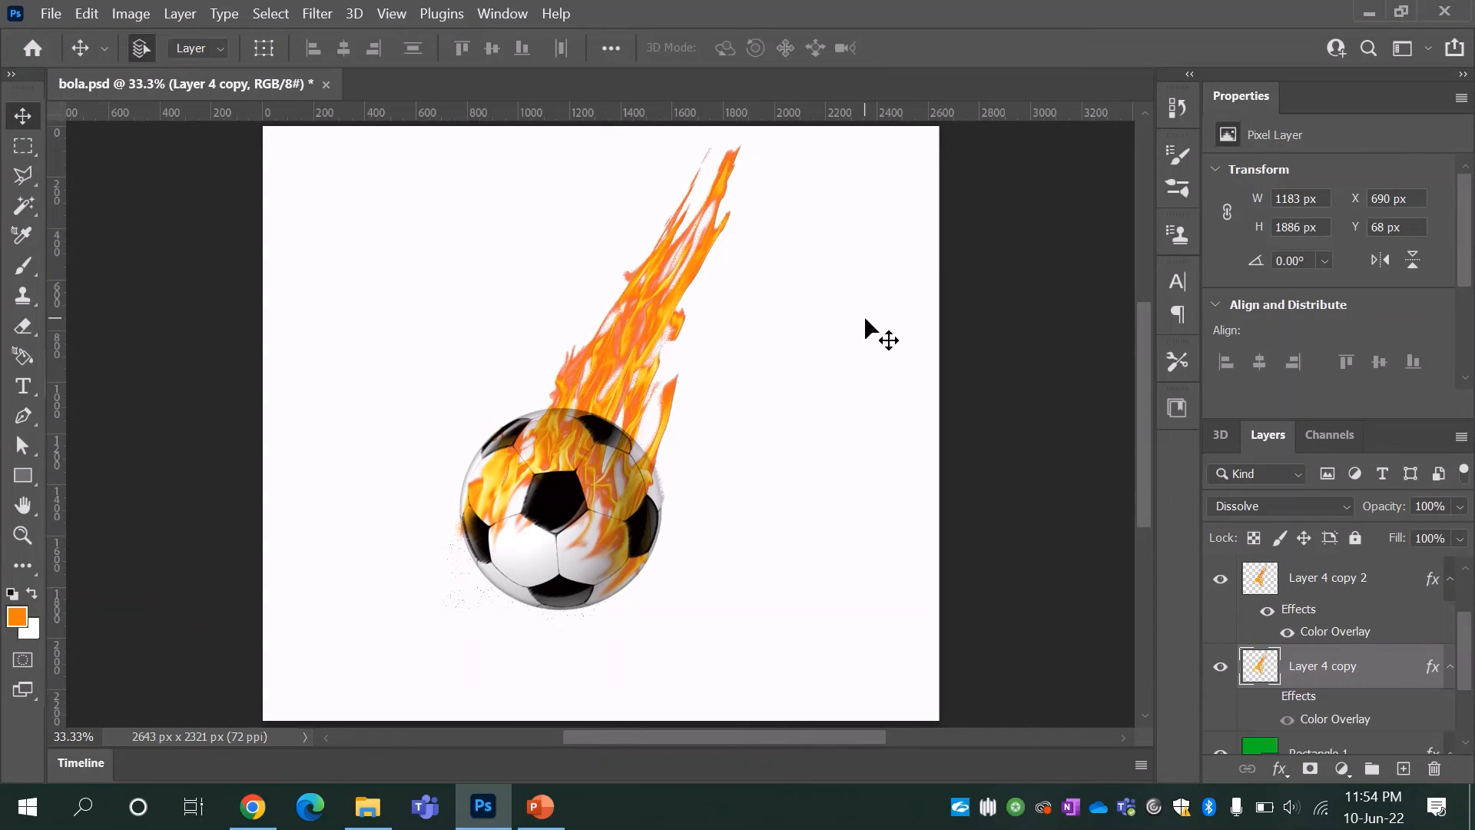
# - Apply a Gaussian Blur with a radius of about 30 px to the Layer 4 copy flame and set its blend mode to Normal
pyautogui.click(318, 13)
pyautogui.moveTo(452, 290)
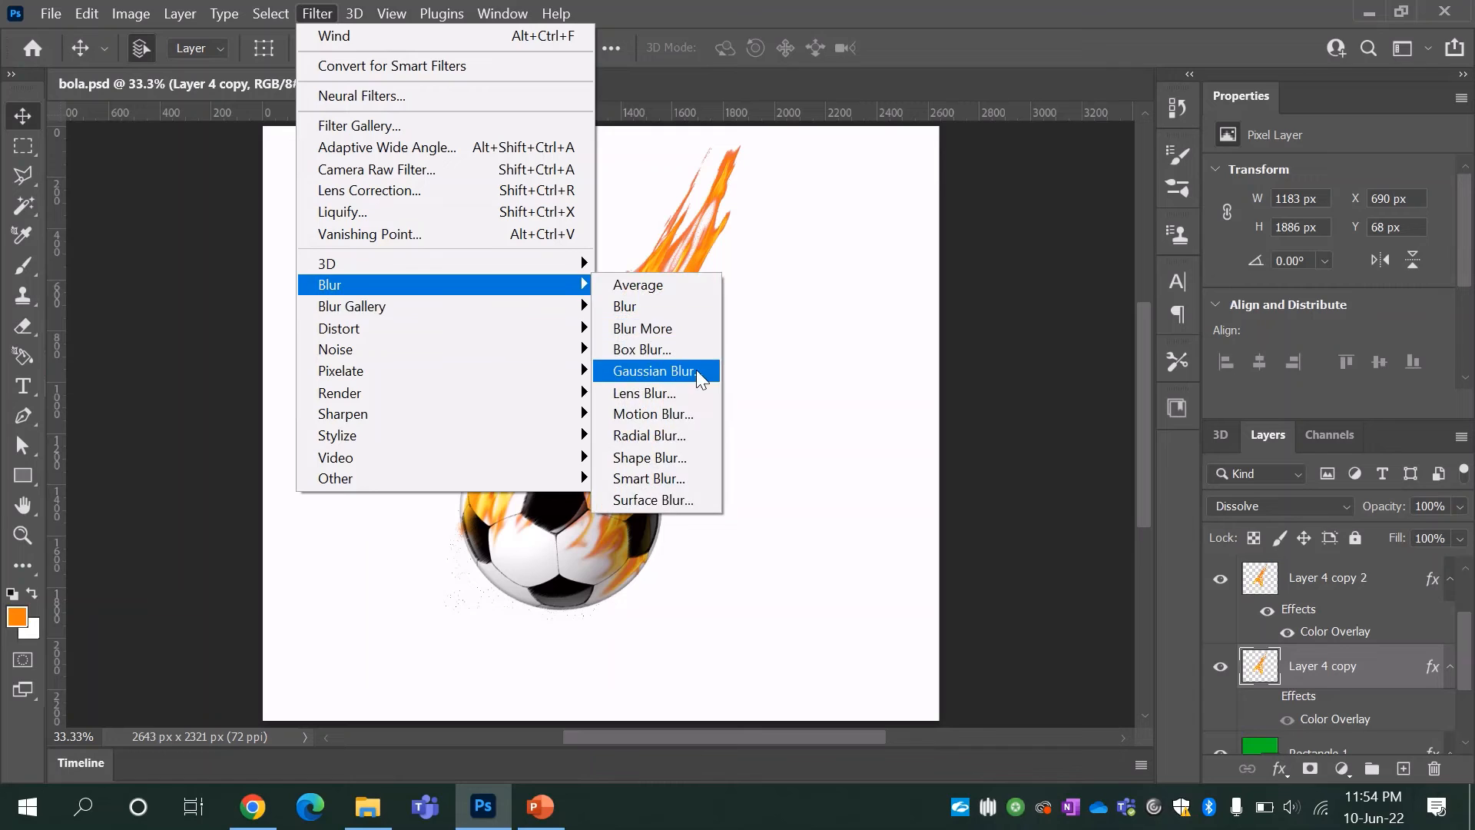
pyautogui.click(654, 371)
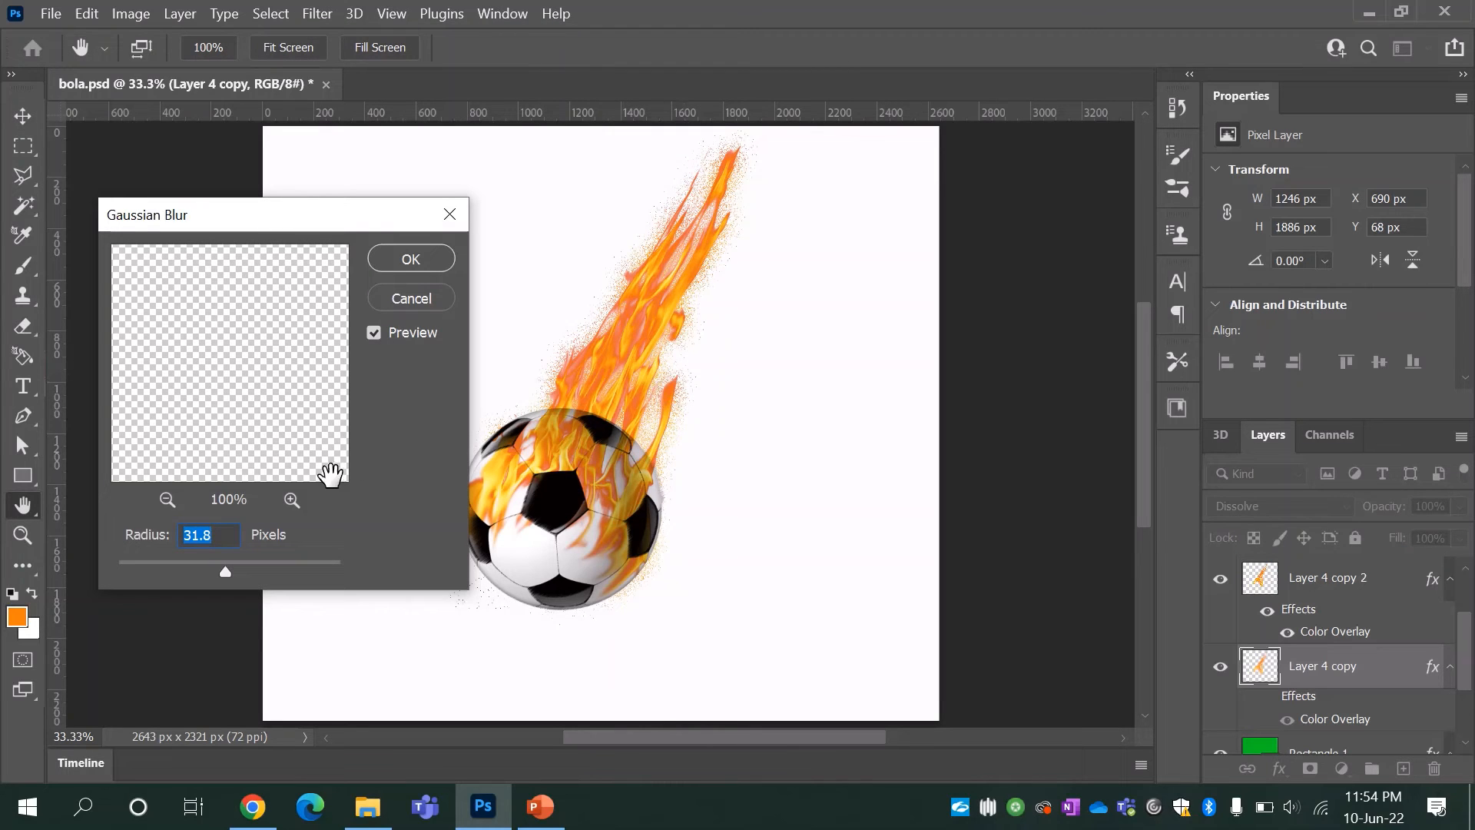
pyautogui.click(209, 570)
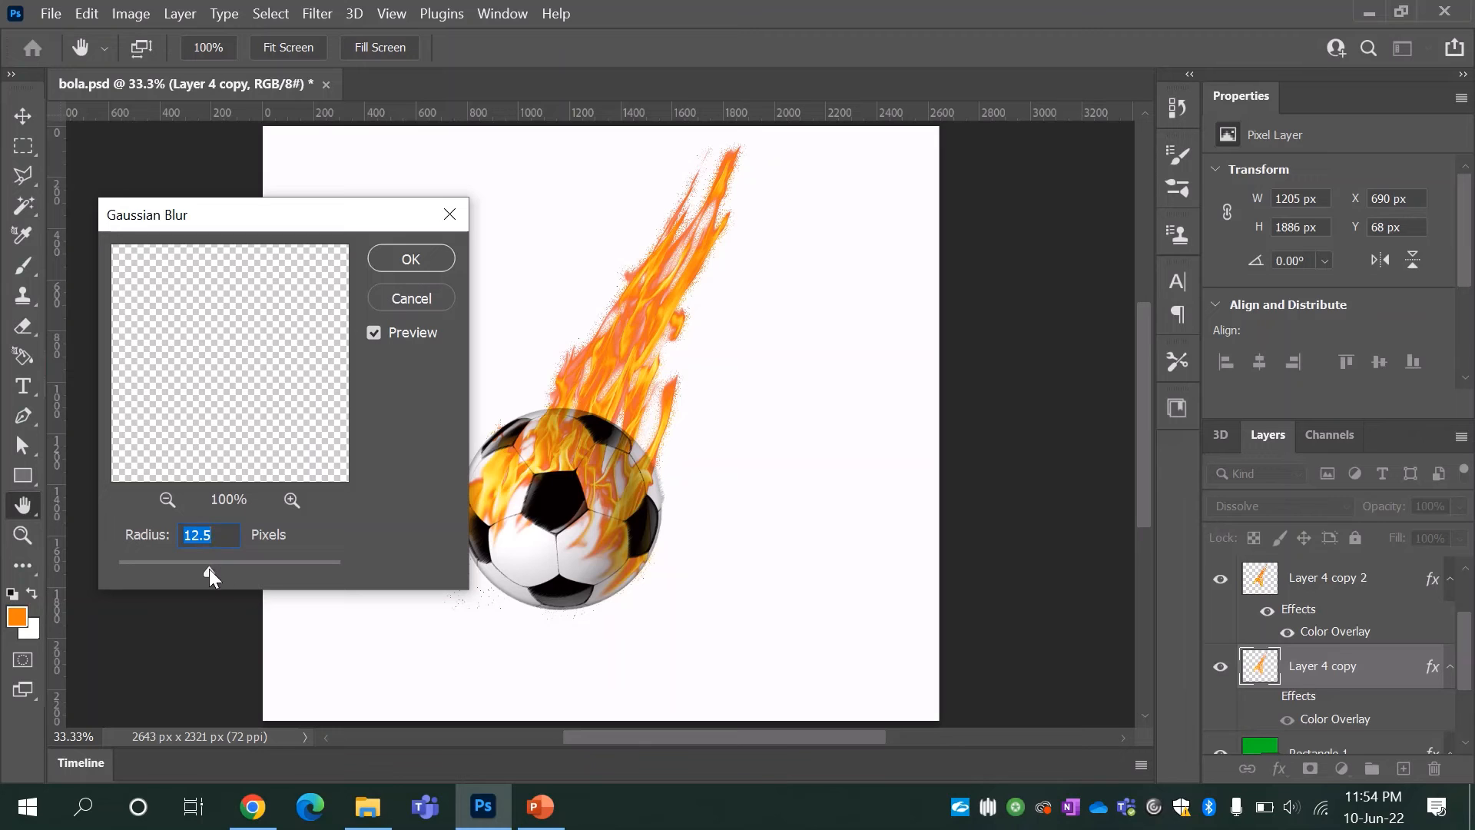
pyautogui.click(415, 259)
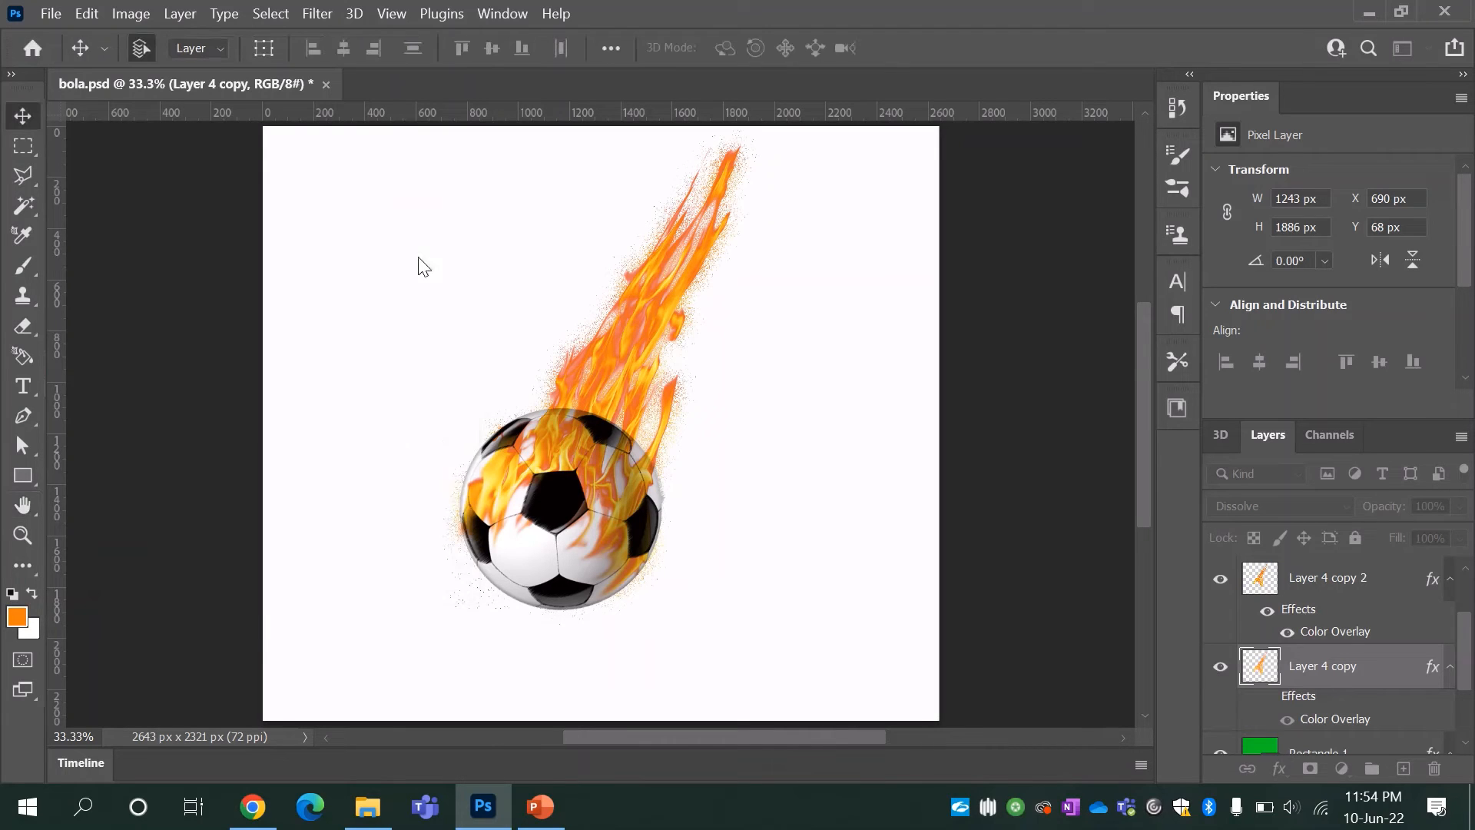
pyautogui.click(1306, 506)
pyautogui.click(1268, 214)
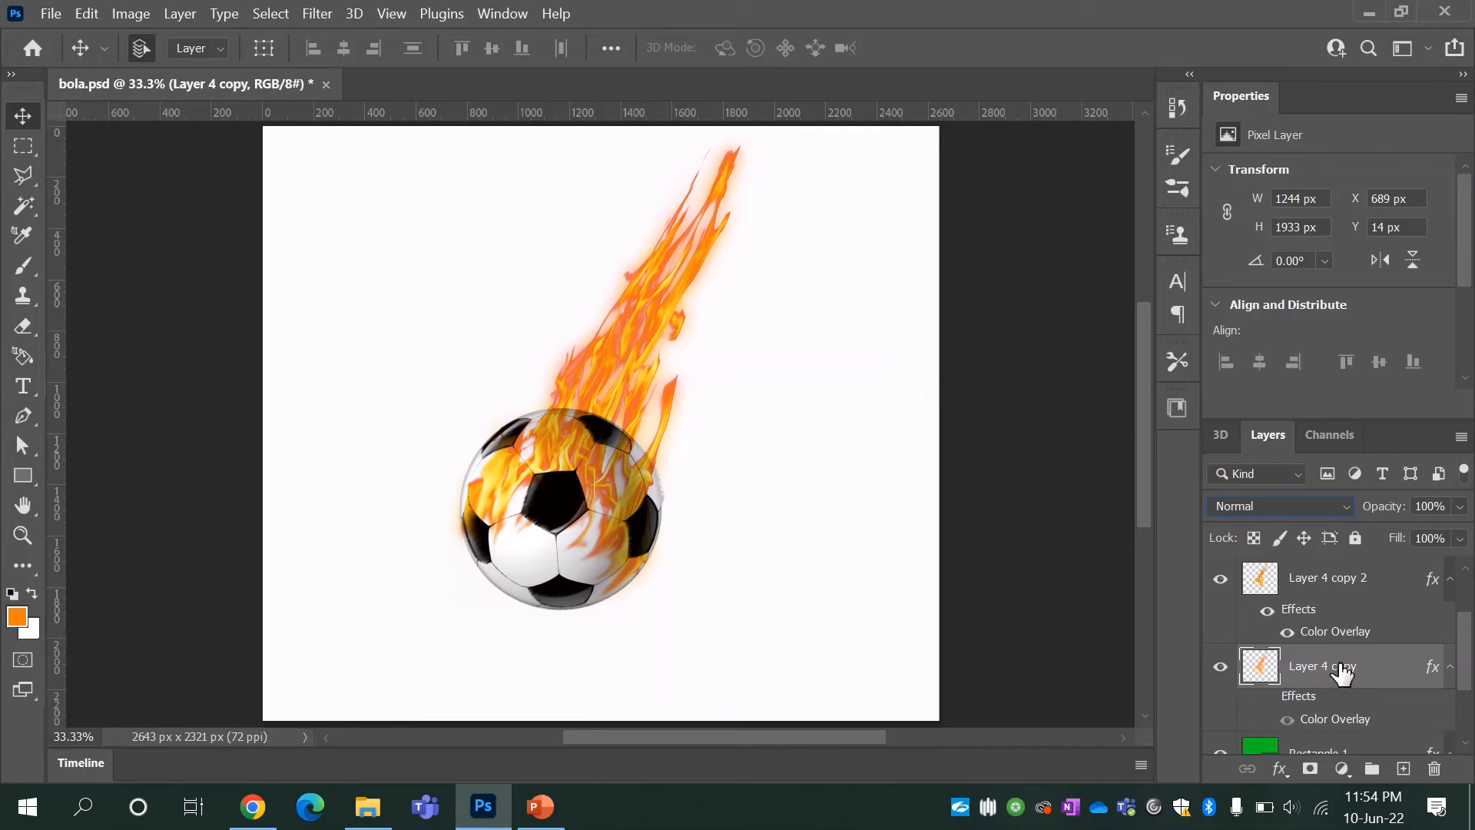
# - Change the Color Overlay of the Rectangle 1 background to black
pyautogui.moveTo(1469, 654); pyautogui.dragTo(1455, 703)
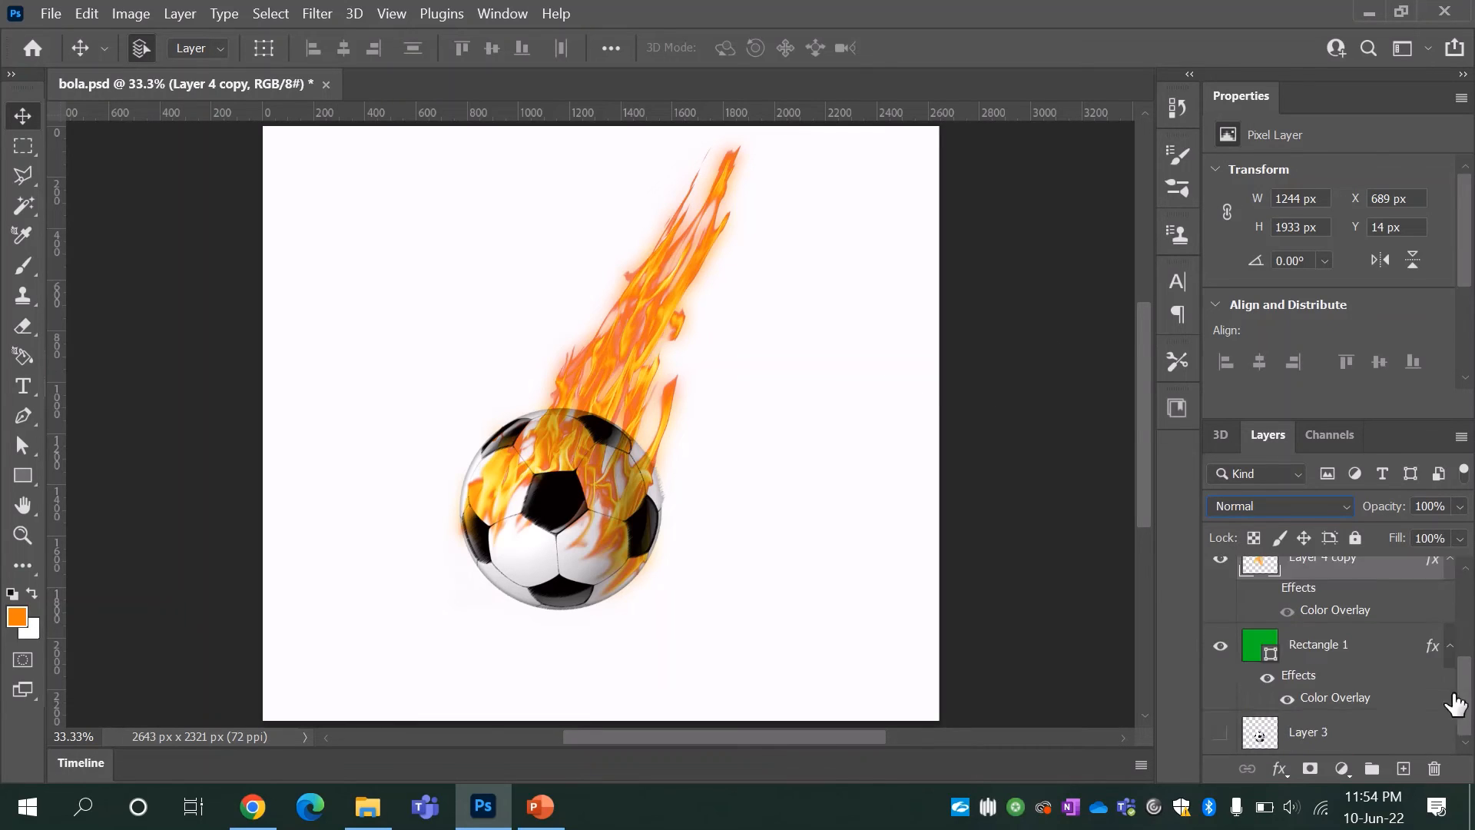
pyautogui.click(1371, 654)
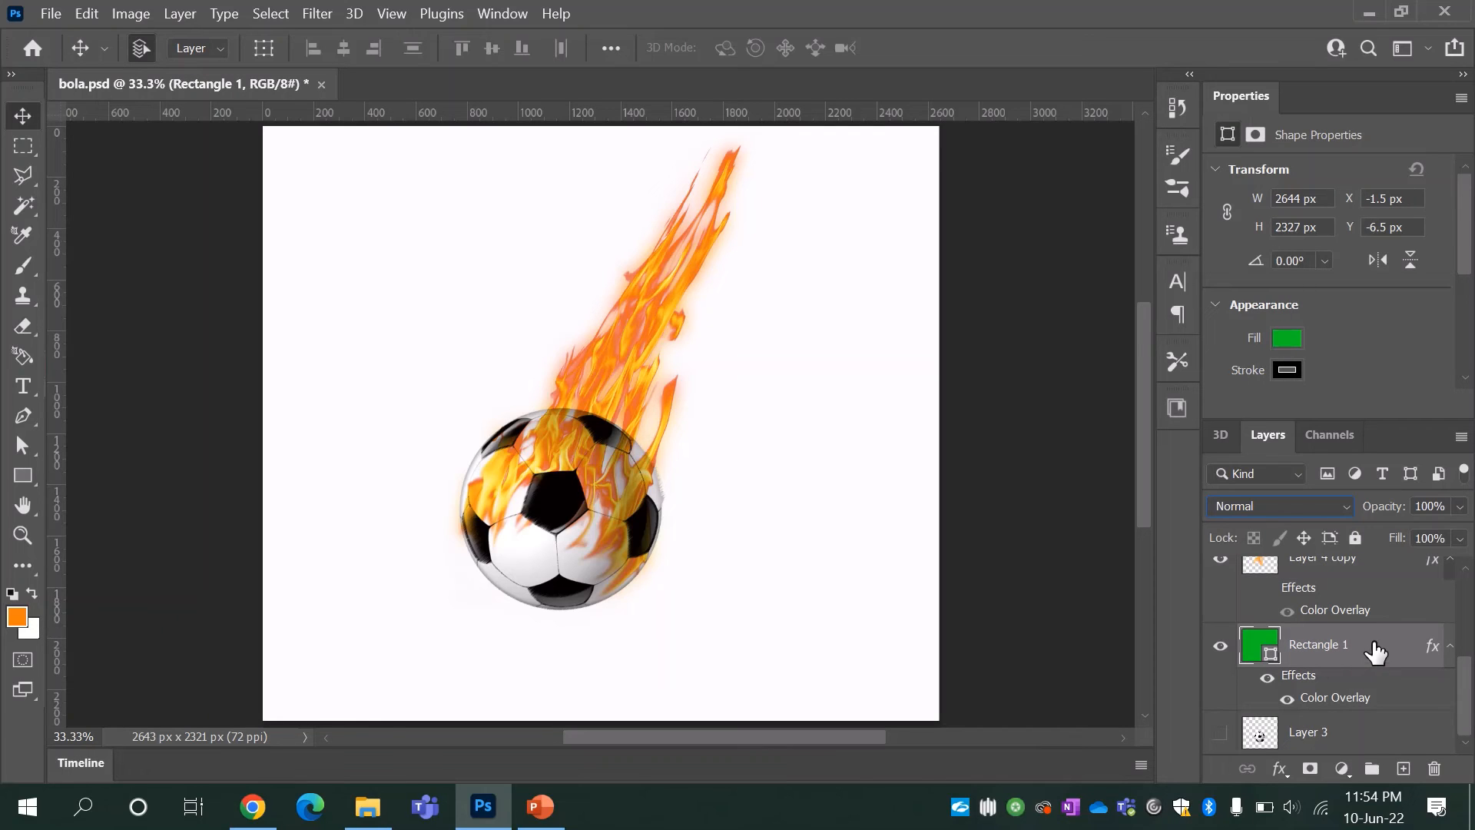
pyautogui.doubleClick(1374, 652)
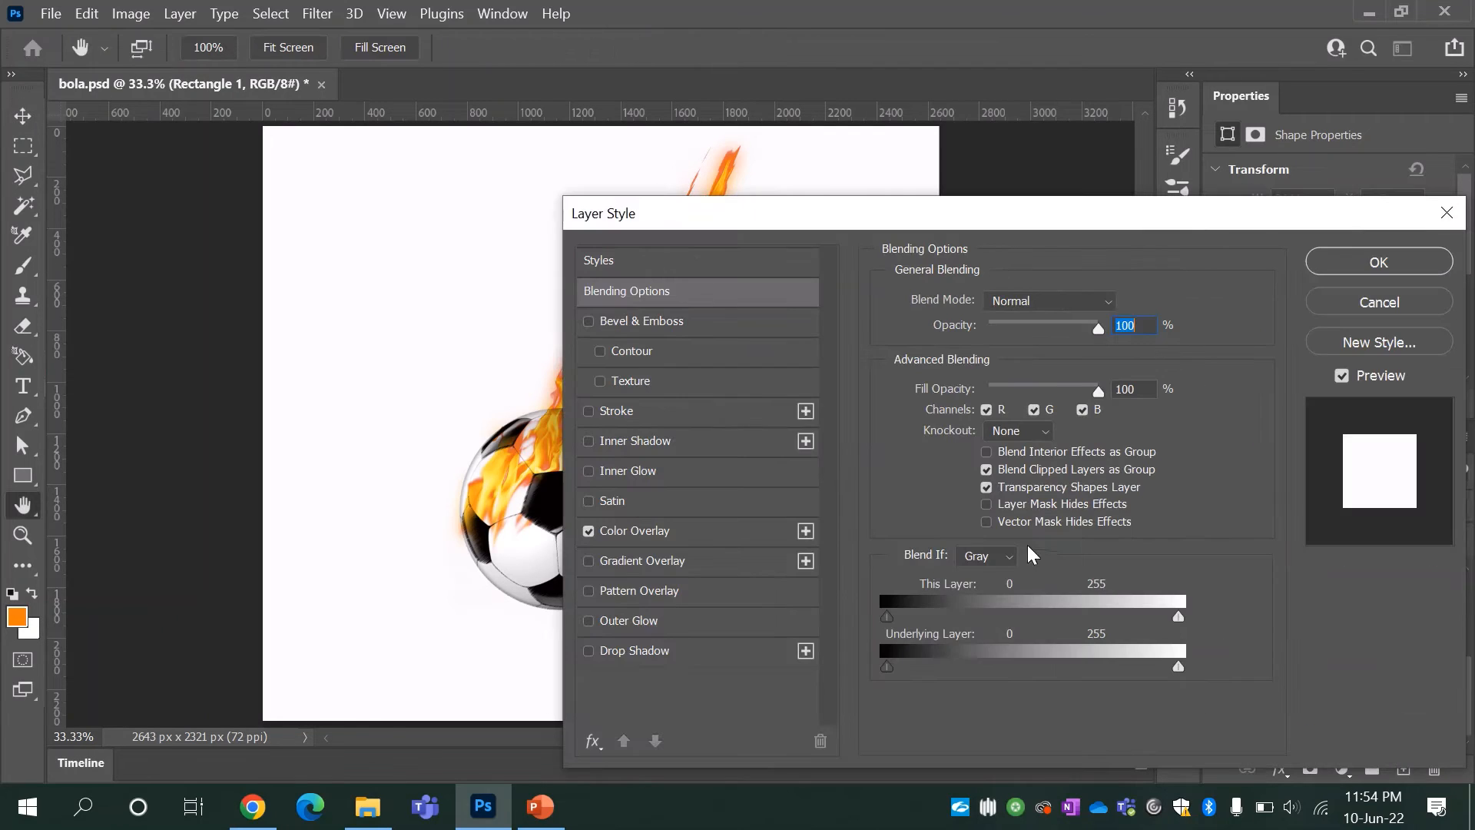
pyautogui.click(633, 535)
pyautogui.click(1121, 310)
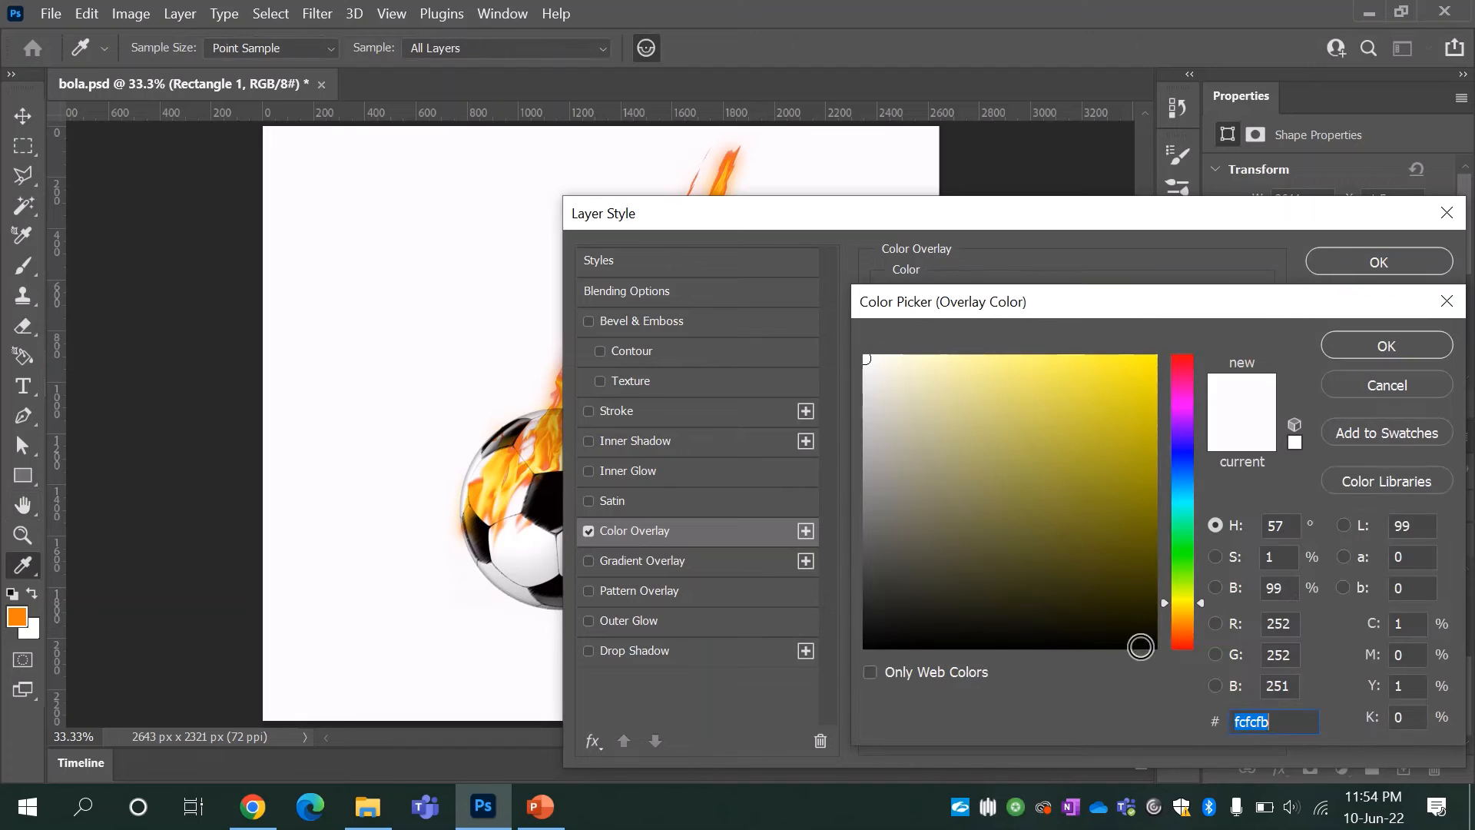
pyautogui.click(1149, 646)
pyautogui.click(1353, 346)
pyautogui.click(1354, 304)
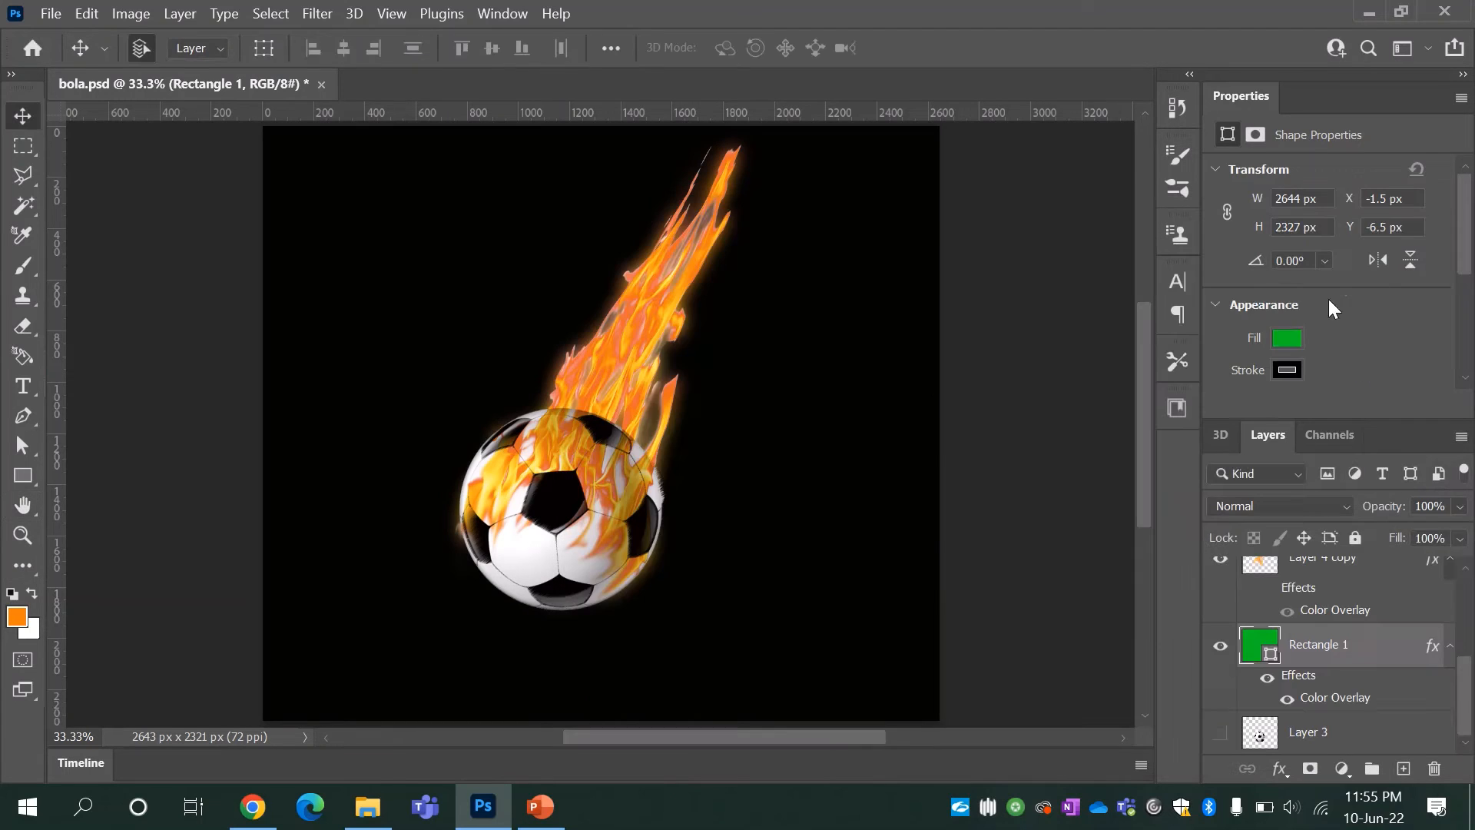
# - Expand the selection around the ball by 10 pixels and add a new layer directly above Layer 4 copy 2
pyautogui.click(270, 13)
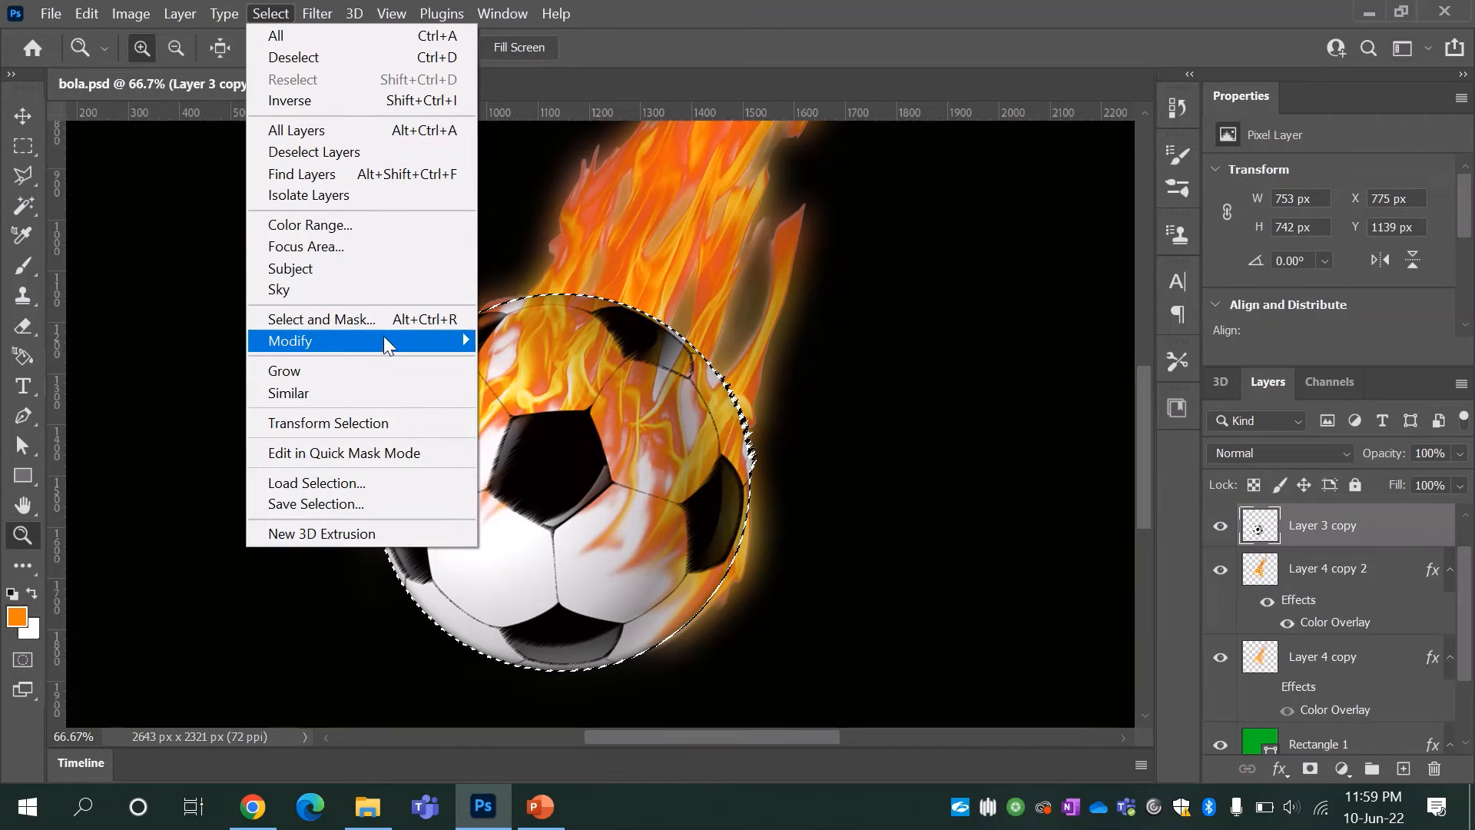
pyautogui.moveTo(384, 340)
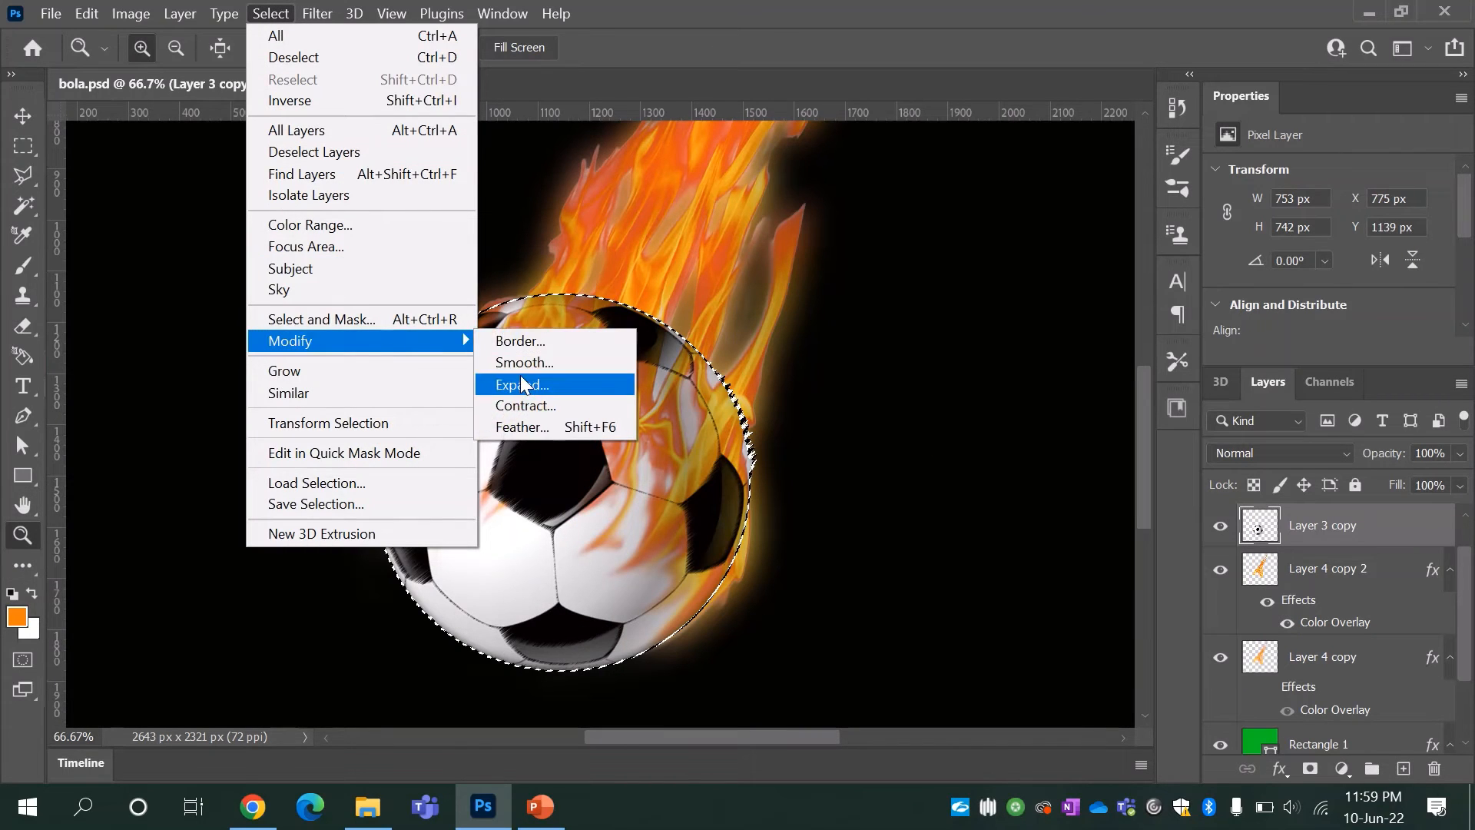
pyautogui.click(519, 375)
pyautogui.write('10')
pyautogui.press('Return')
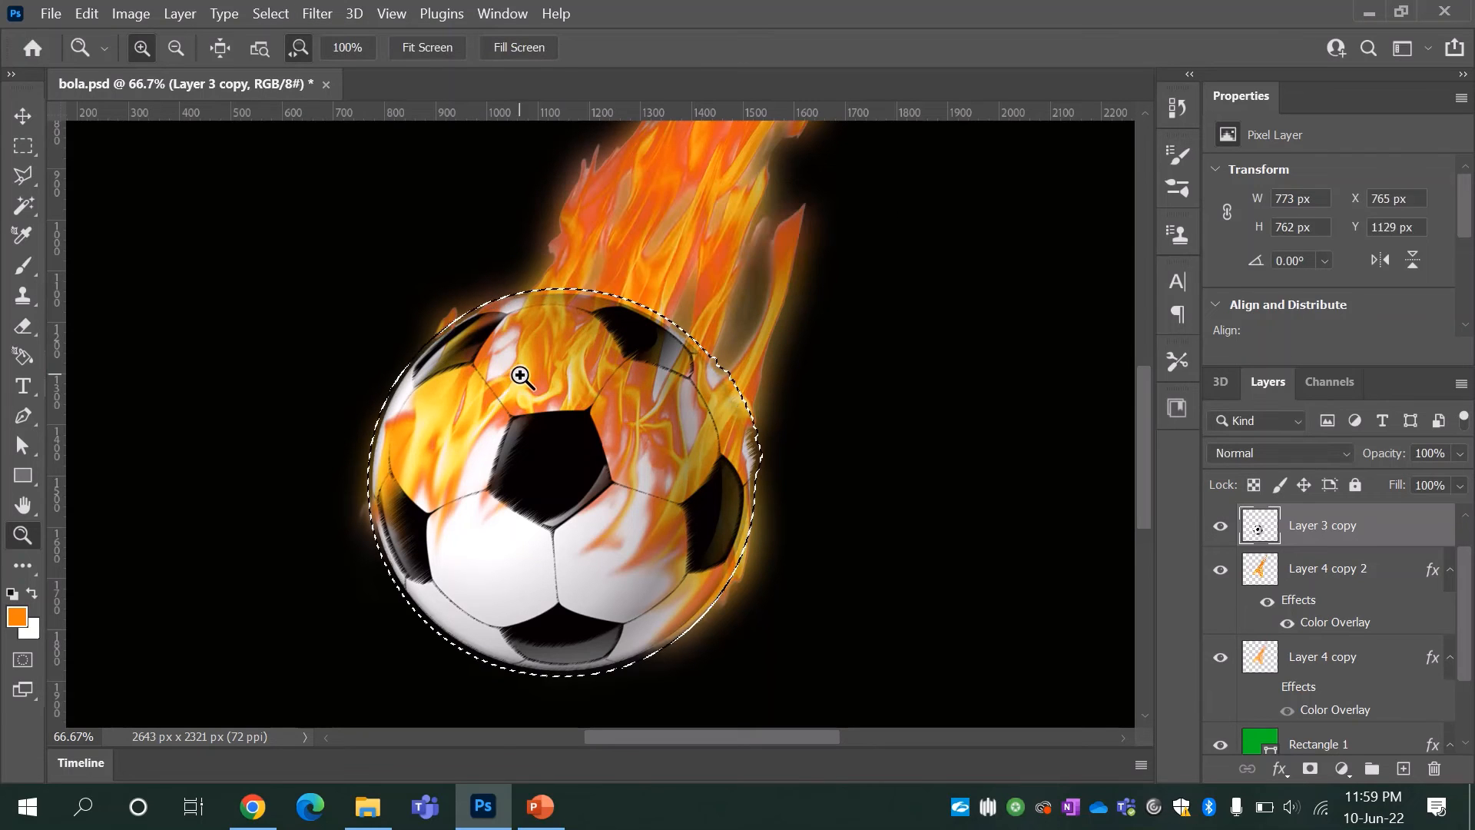
pyautogui.click(1379, 575)
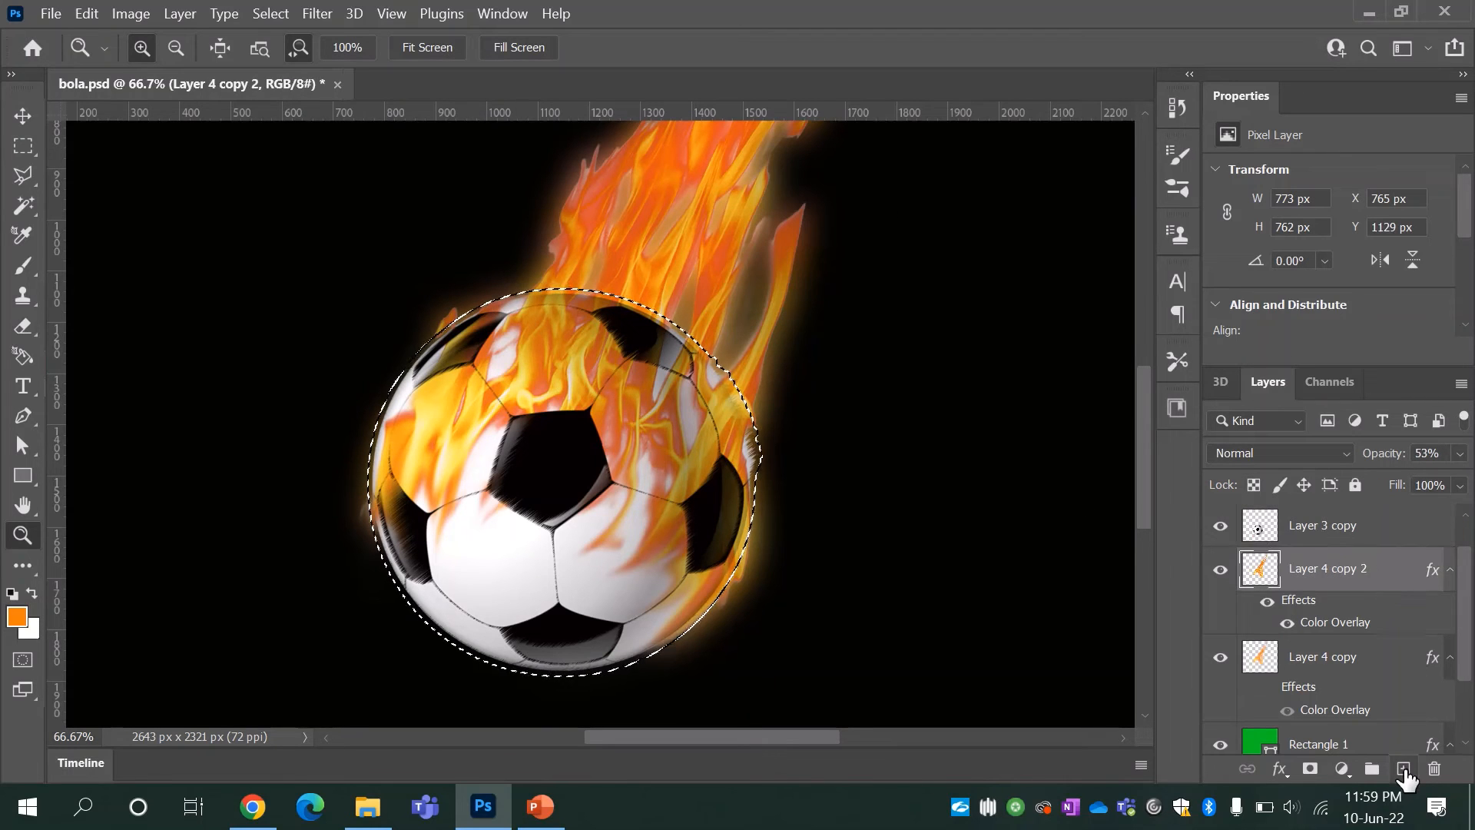
pyautogui.click(1404, 771)
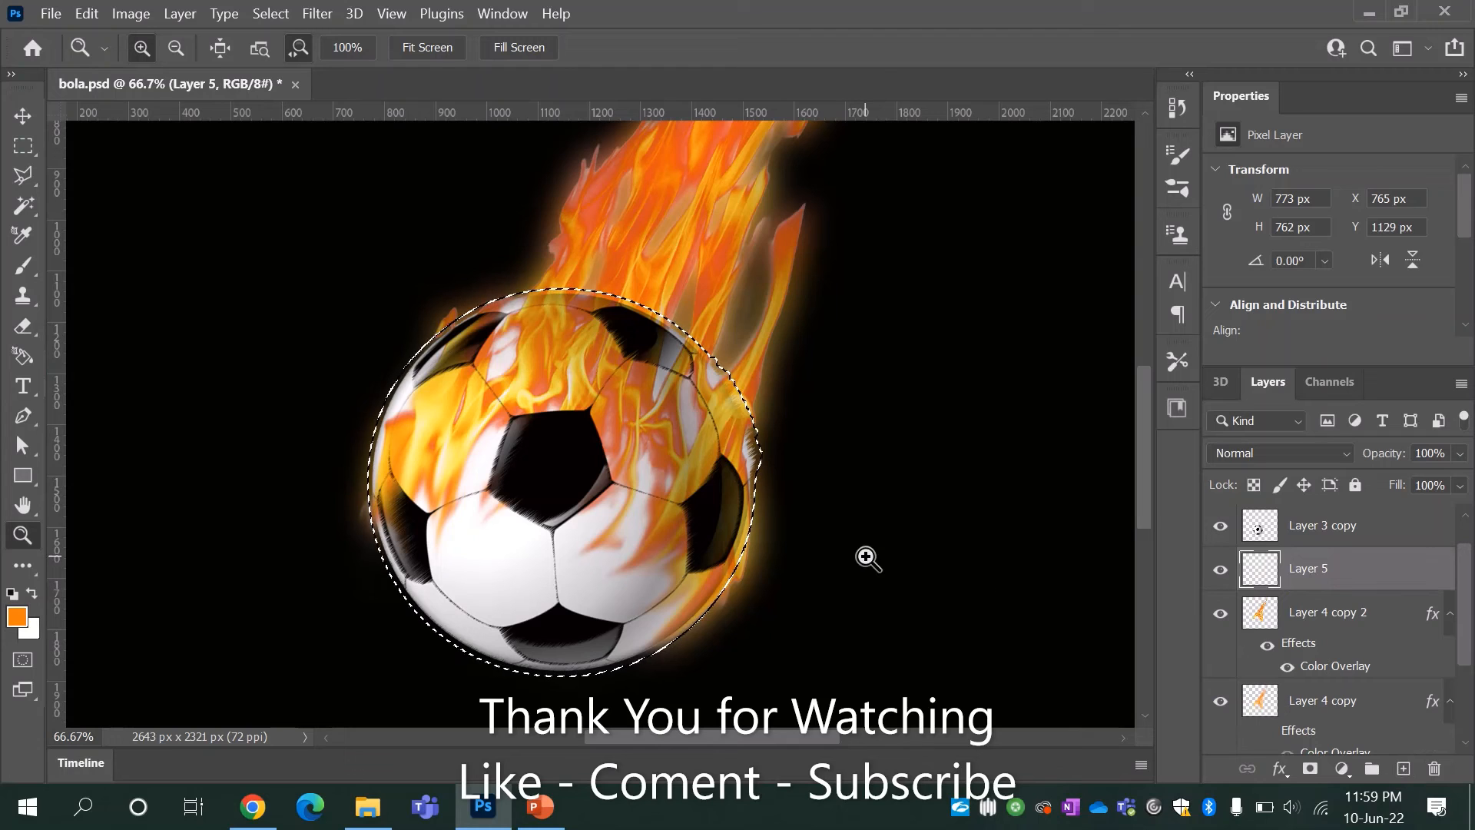
pyautogui.hotkey('ctrl', 'BackSpace')
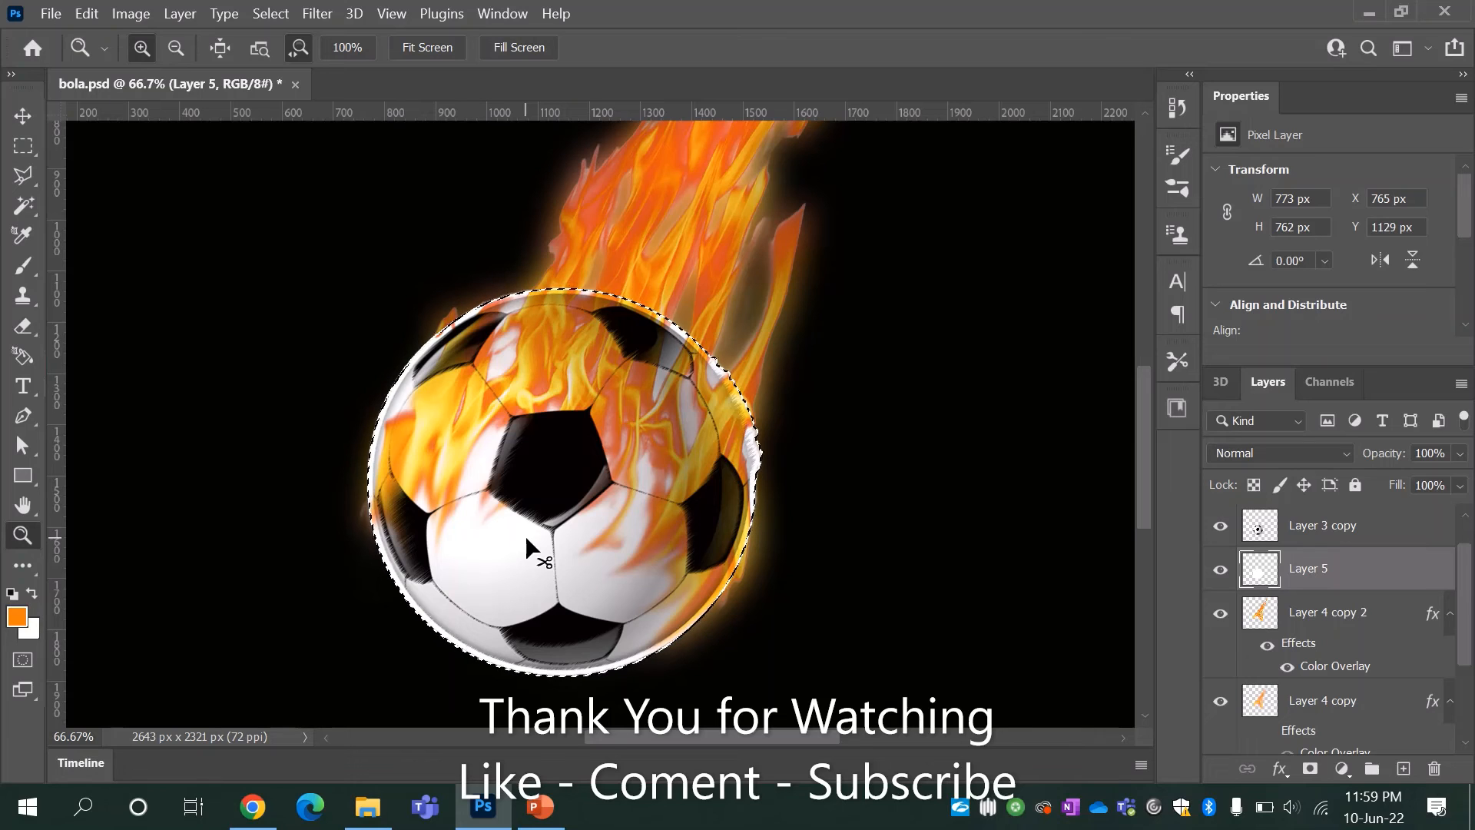
pyautogui.hotkey('ctrl', 'd')
pyautogui.hotkey('ctrl', 'z')
# - Swap the foreground and background colors, fill the ball selection on Layer 5 with orange, and deselect
pyautogui.click(33, 591)
pyautogui.hotkey('ctrl', 'BackSpace')
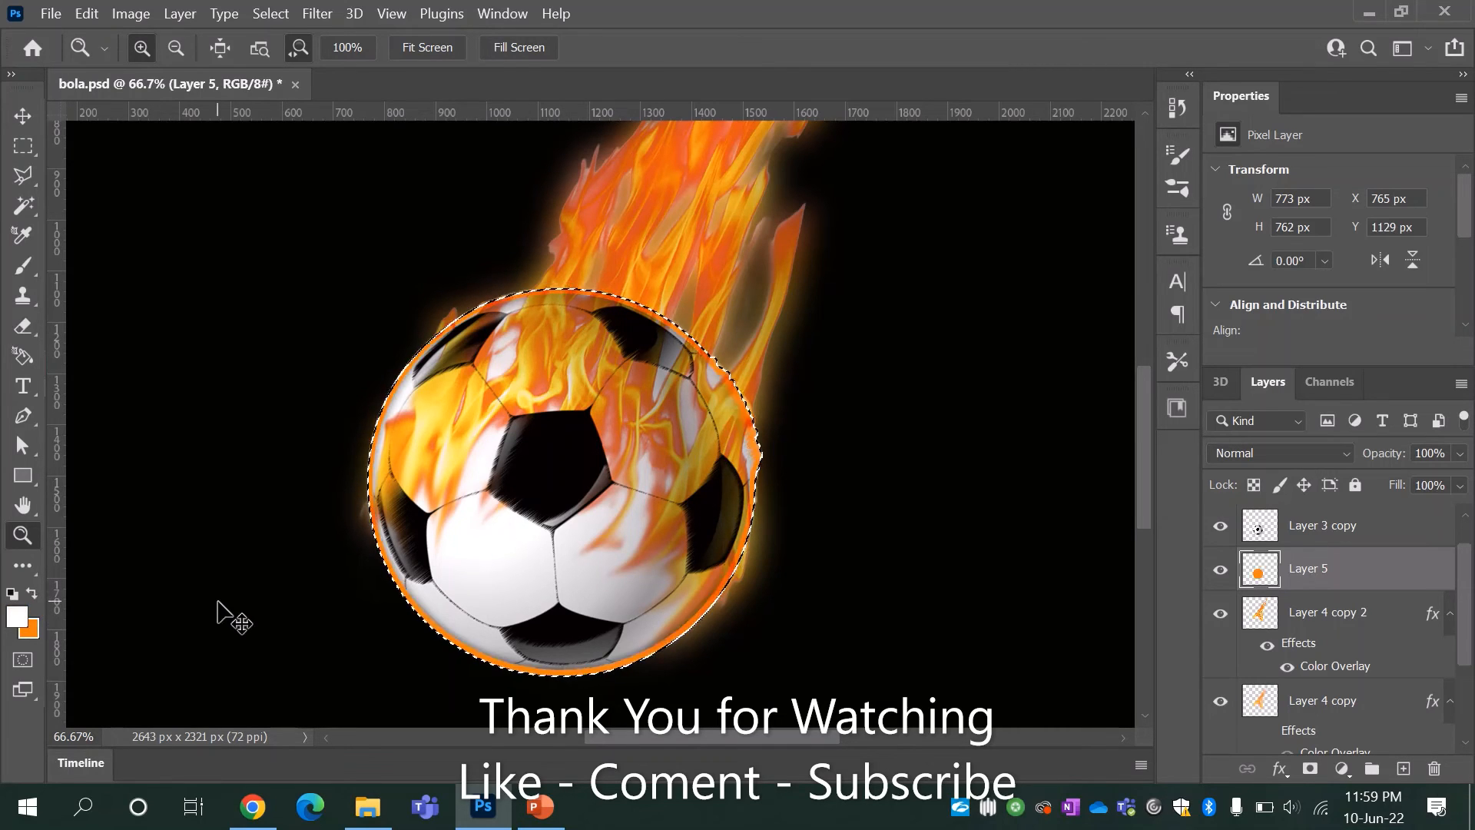
pyautogui.hotkey('ctrl', 'd')
# - Apply a Gaussian Blur with a 30.4 px radius to the orange circle on Layer 5
pyautogui.click(317, 14)
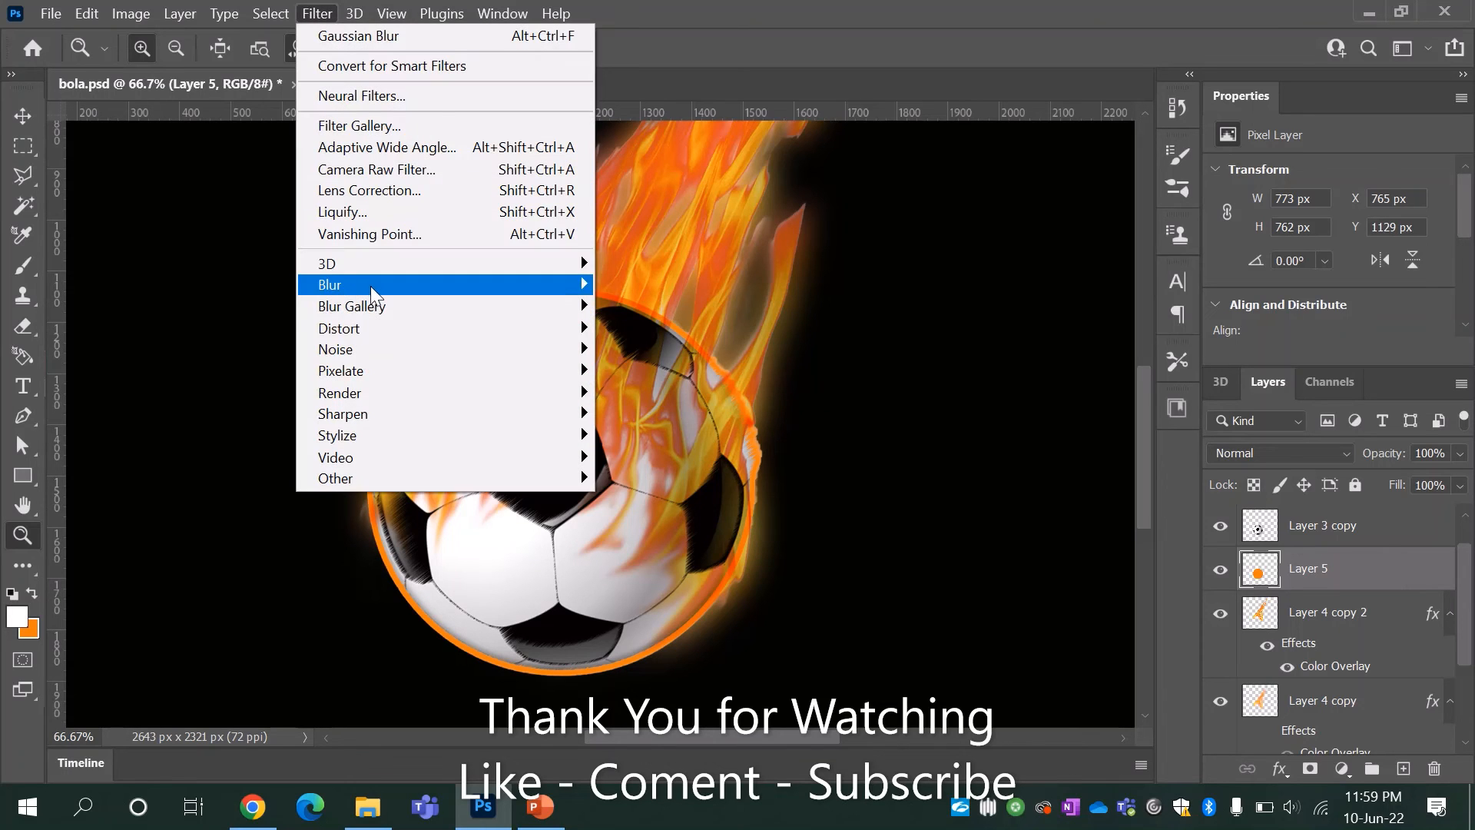
pyautogui.moveTo(372, 285)
pyautogui.click(644, 372)
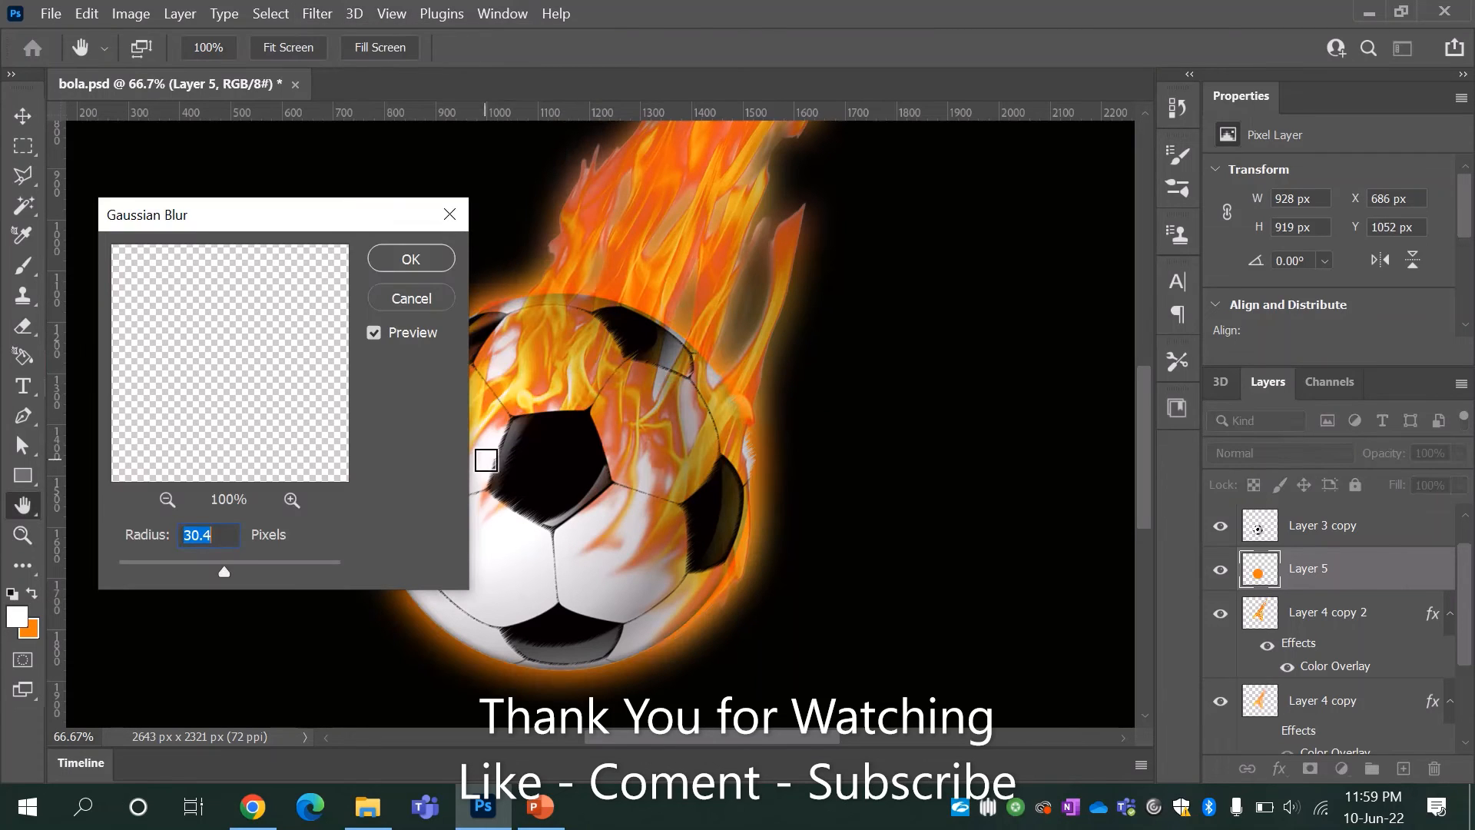
pyautogui.click(417, 260)
# - Start a free transform of the blurred orange glow on Layer 5
pyautogui.hotkey('ctrl', 't')
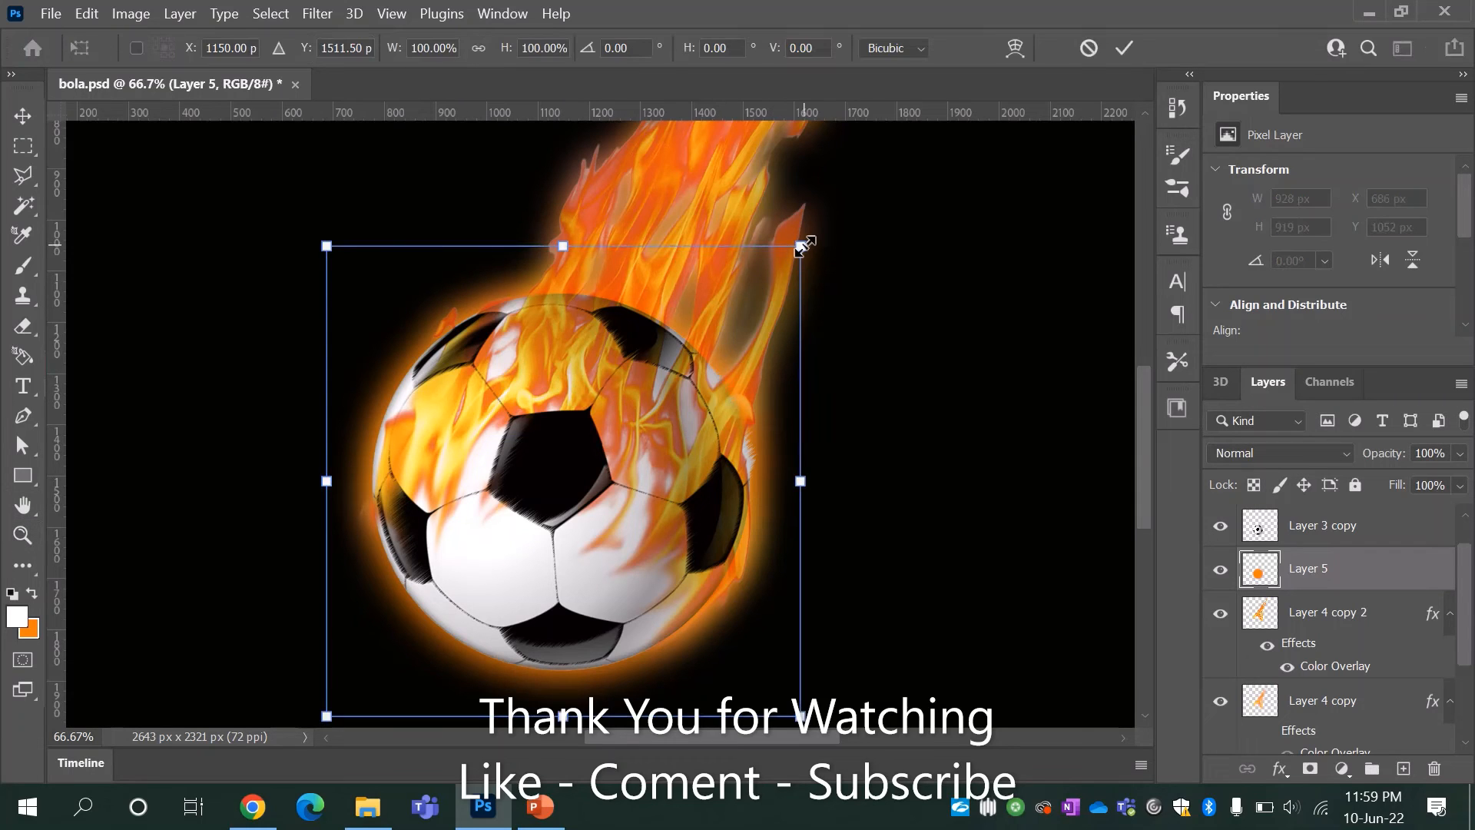